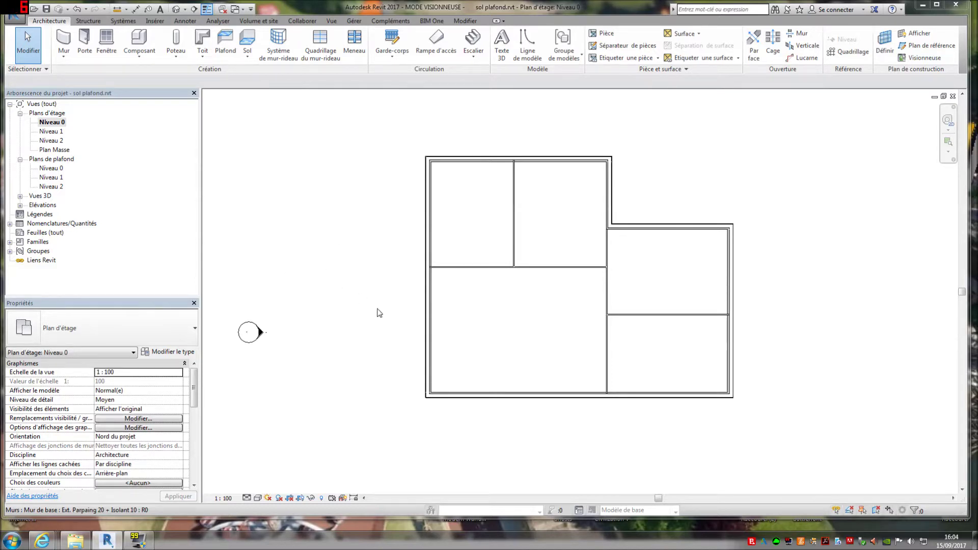
Place an automatic Plafond 600 mm x 1200 mm ceiling in the upper-left room of the Niveau 0 plan
click(226, 45)
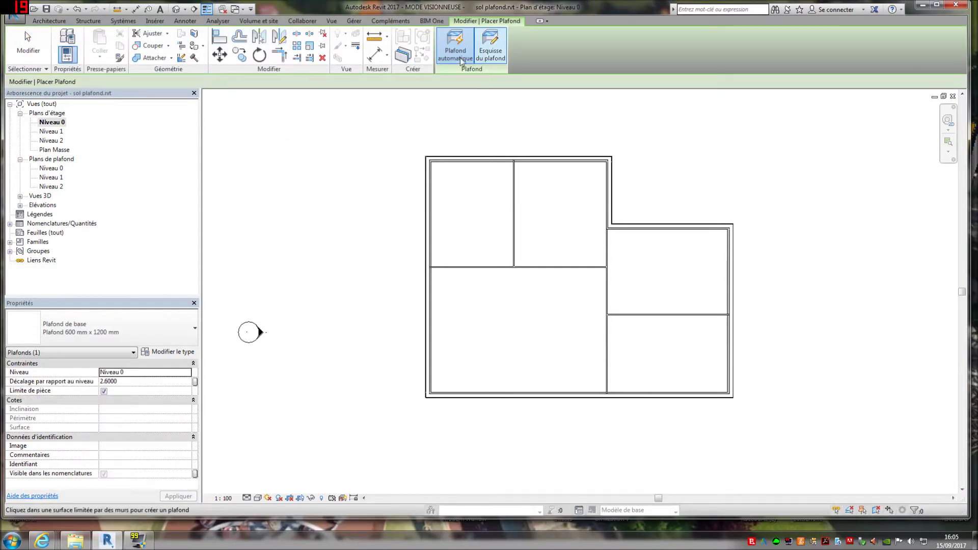
click(479, 205)
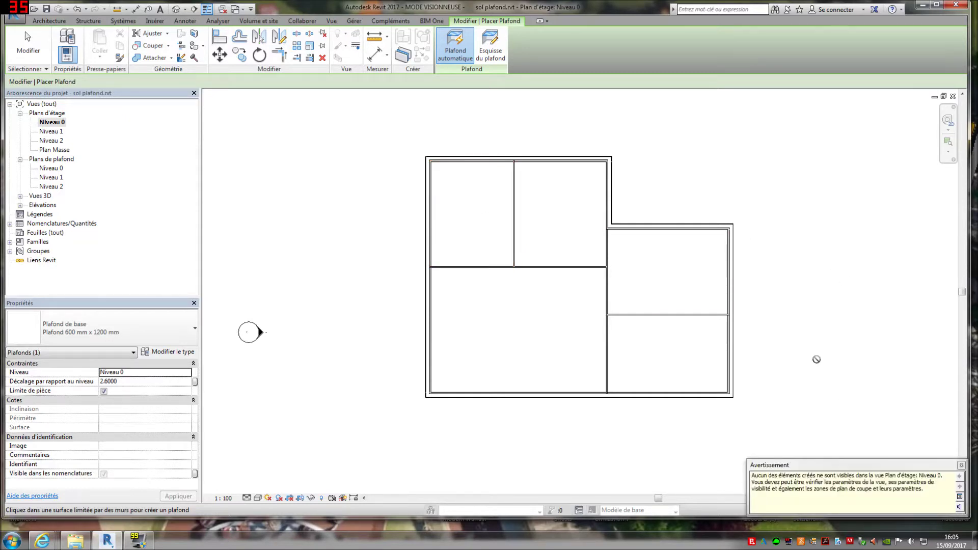
key(Escape)
key(Escape)
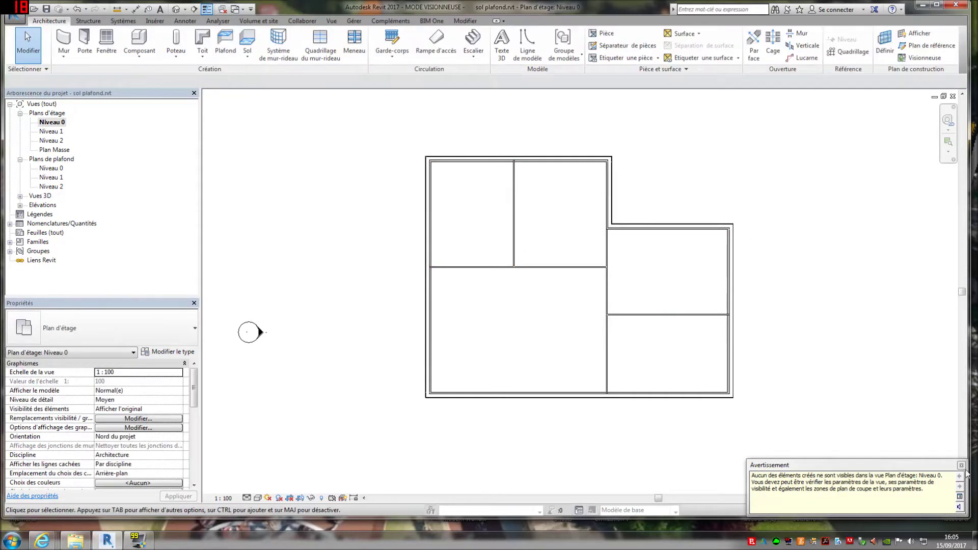
click(961, 466)
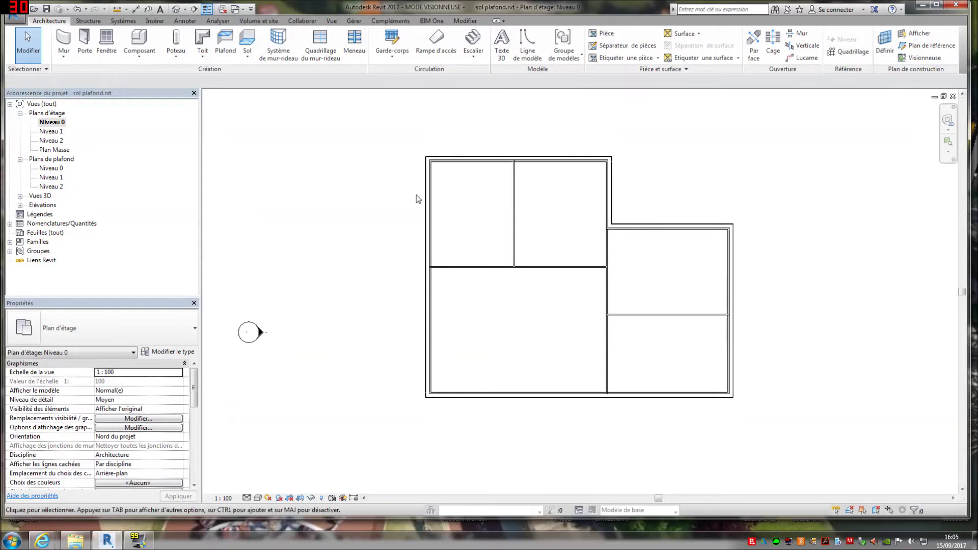
Inspect the new ceiling and its properties in the default 3D view
click(179, 11)
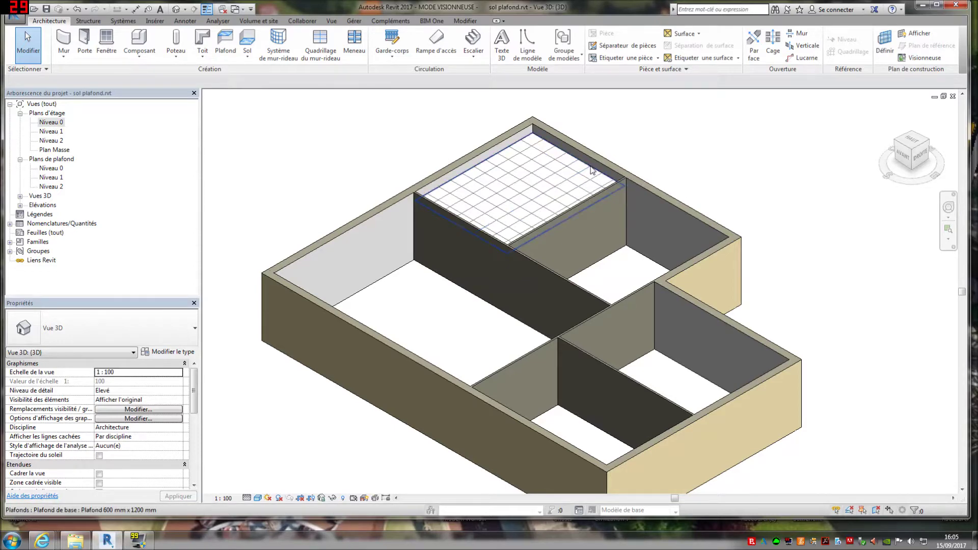
click(578, 199)
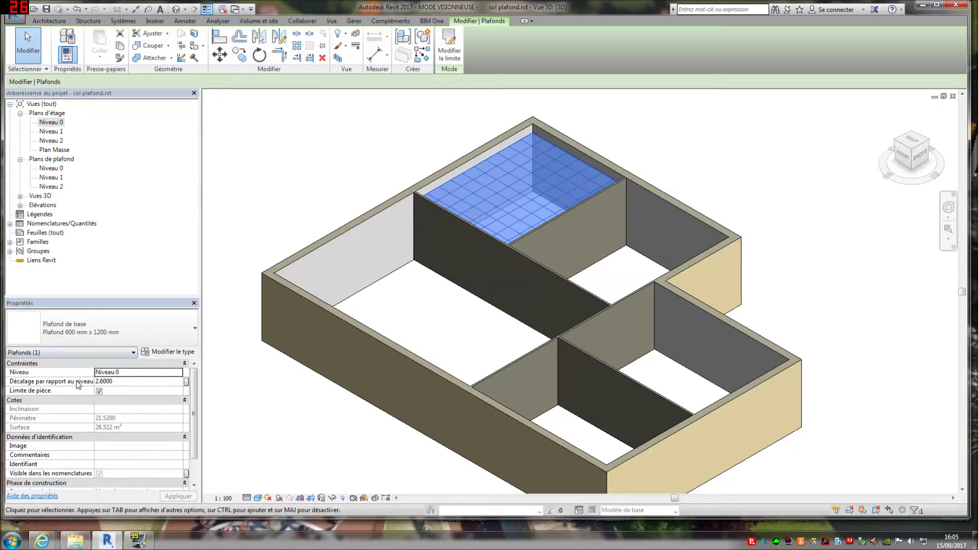
click(291, 205)
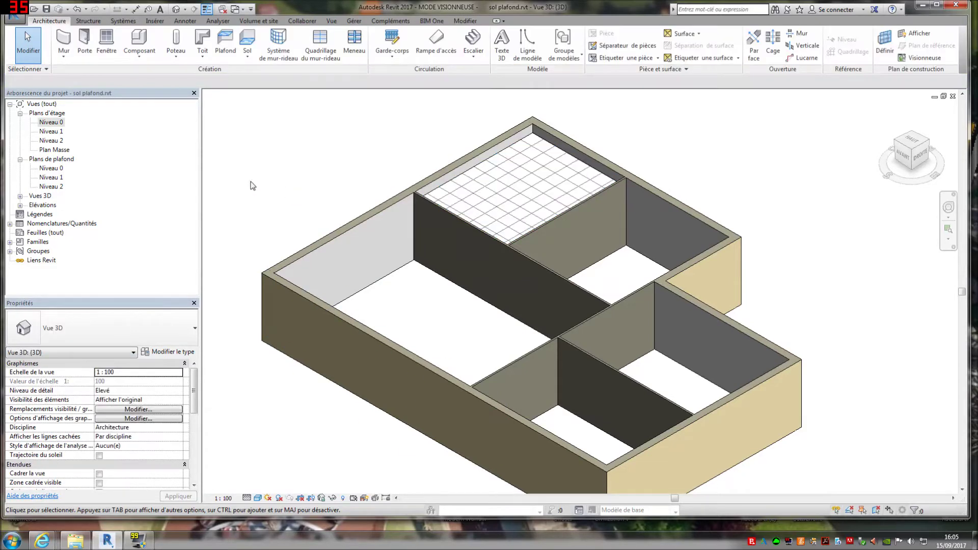
Draw a horizontal building section across the two upper rooms in the Niveau 0 floor plan
double_click(43, 122)
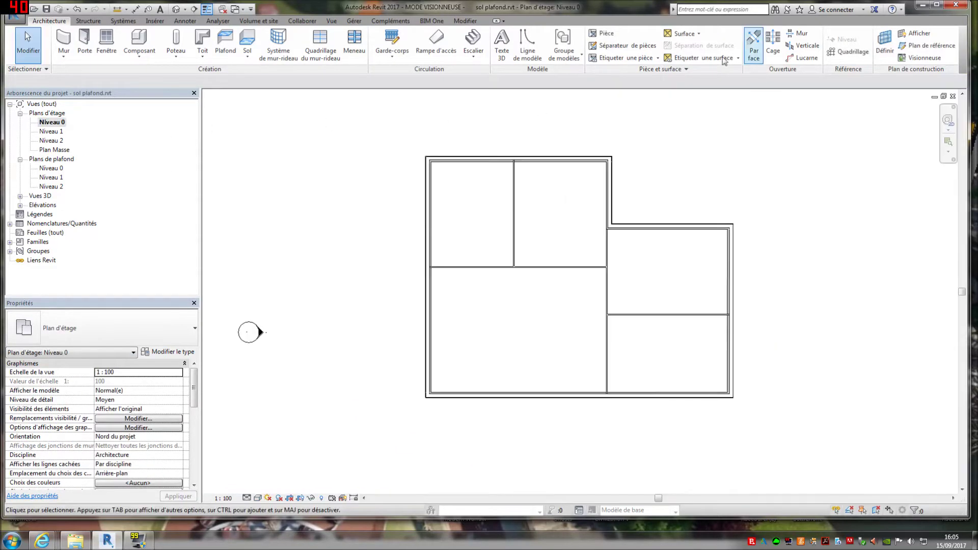
click(193, 9)
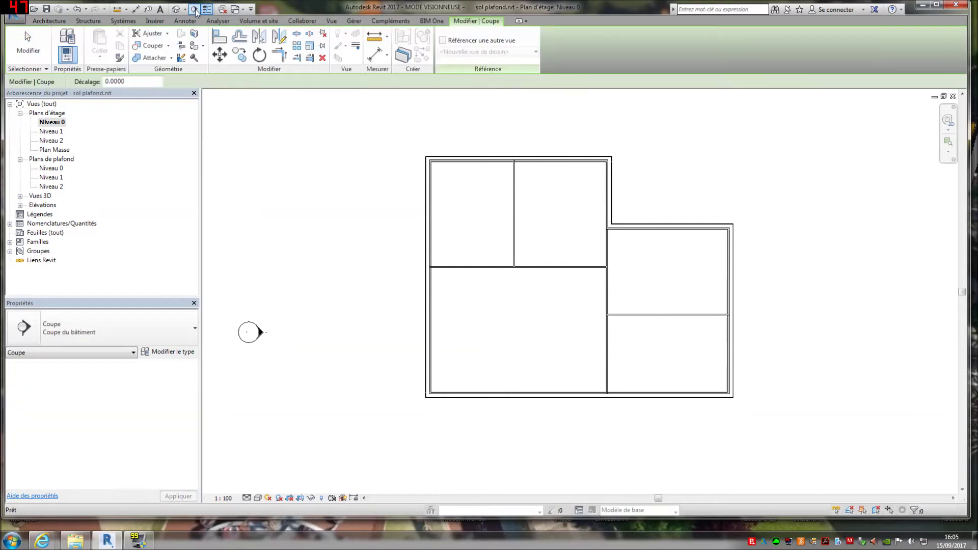
click(391, 208)
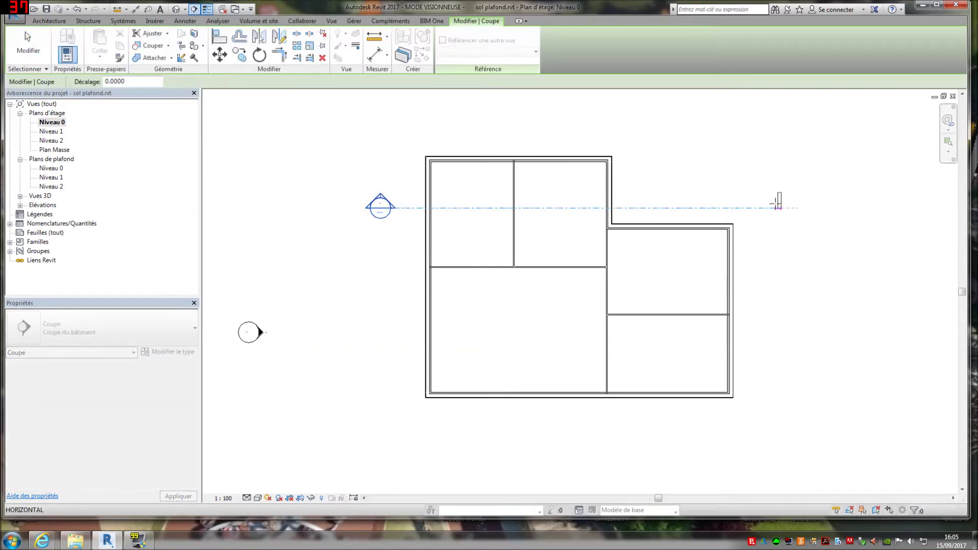
click(760, 208)
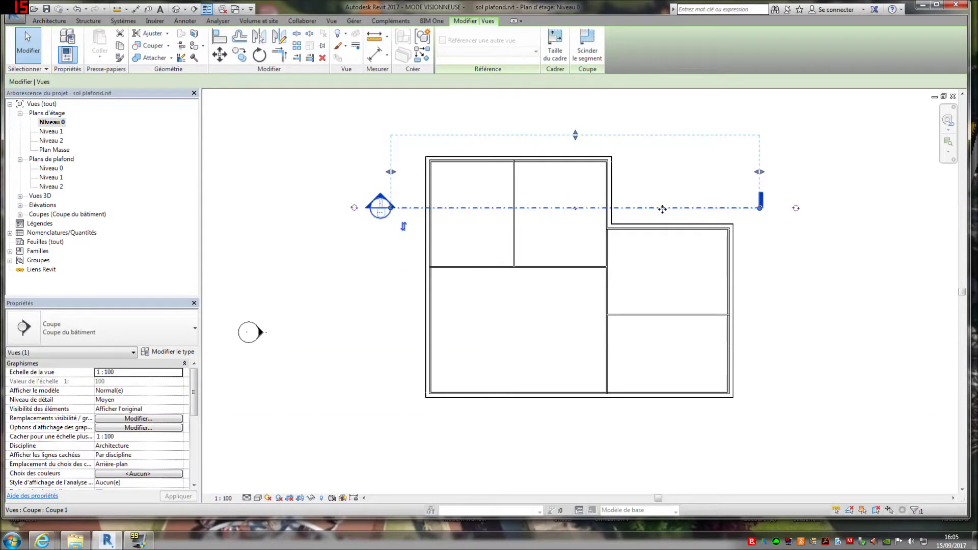
key(Escape)
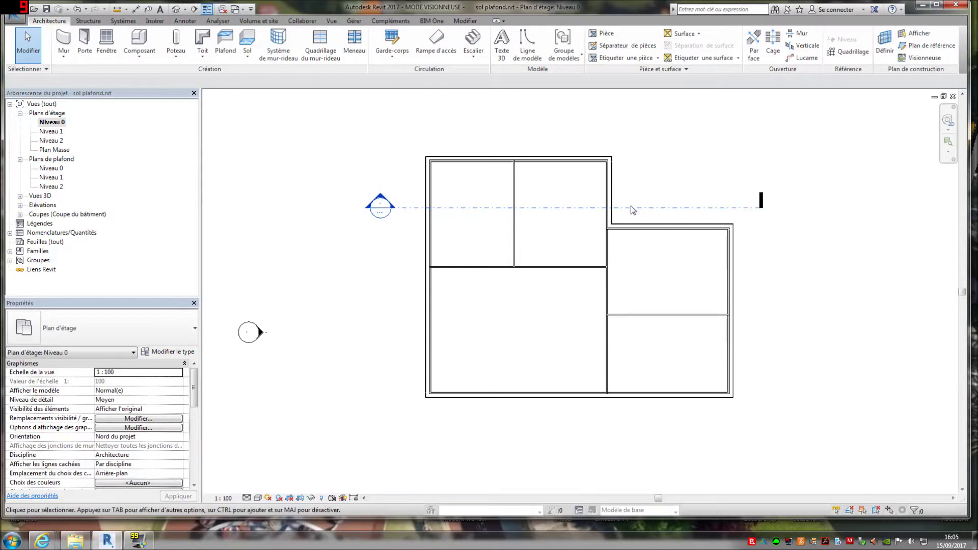
Open the new section's view and measure the ceiling's height above Niveau 0
click(633, 209)
right_click(632, 208)
click(664, 268)
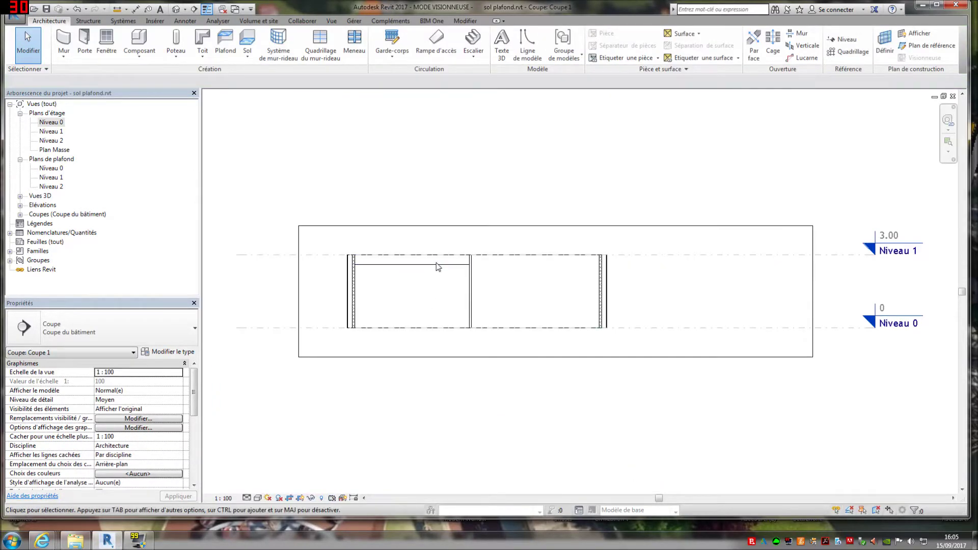
click(117, 10)
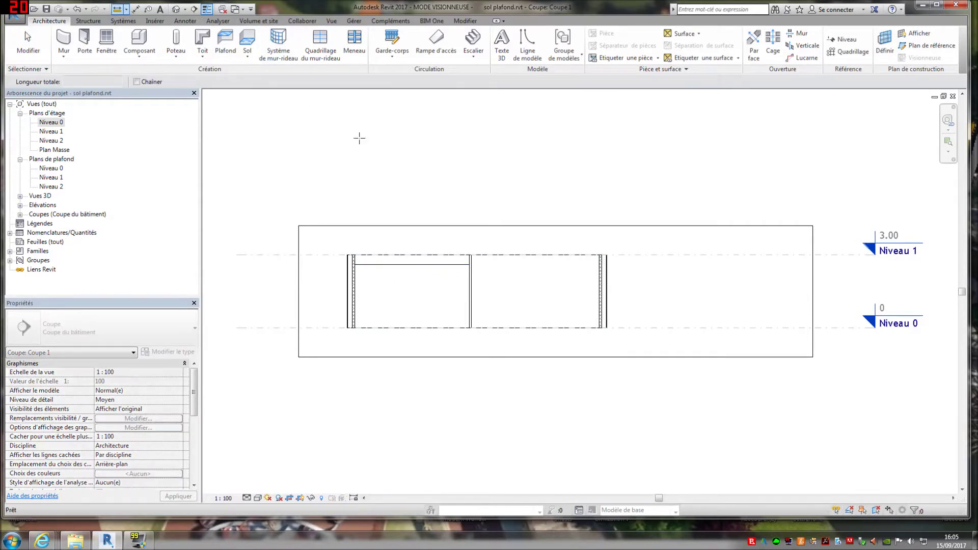
click(393, 266)
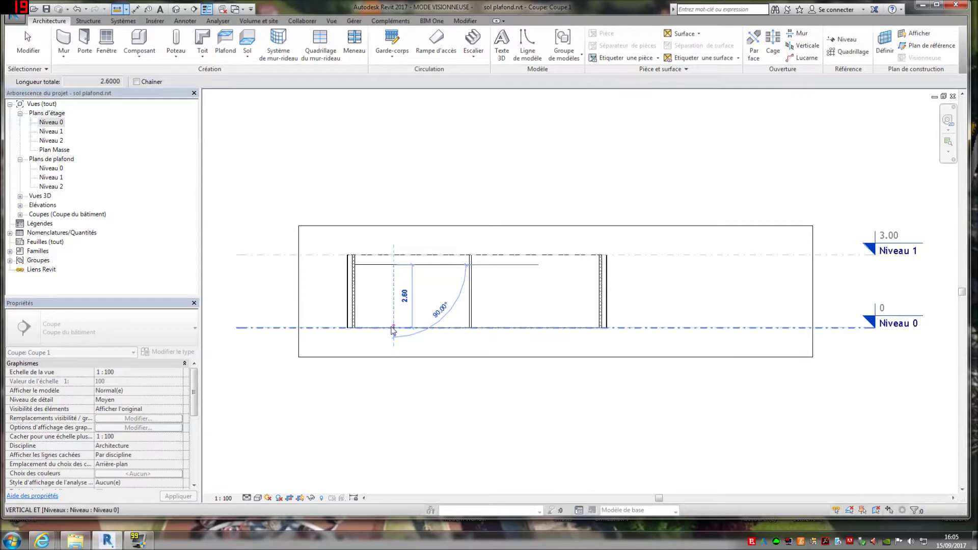
key(Escape)
key(Escape)
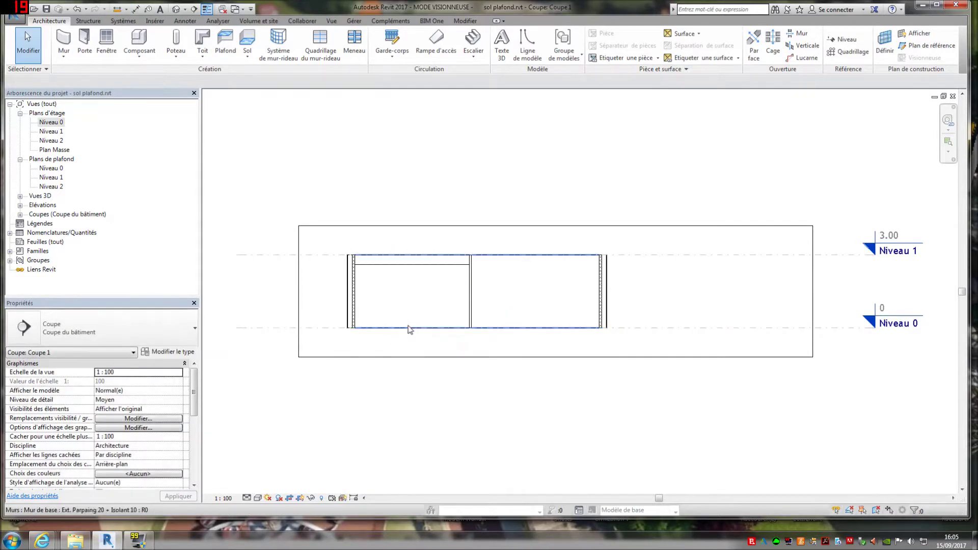
Change the ceiling's type to Plafond avec isolation in the section view
scroll(391, 329, up, 3)
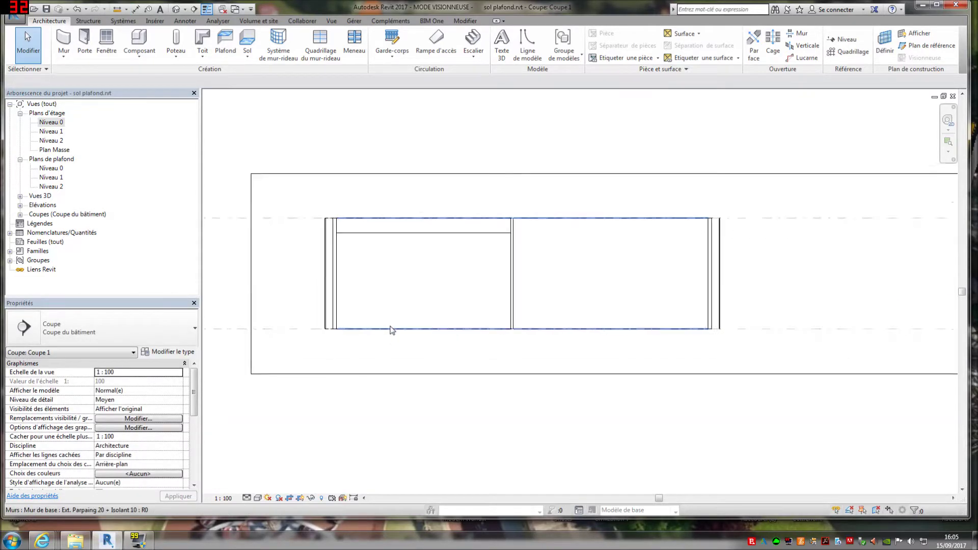
scroll(430, 221, up, 2)
click(430, 220)
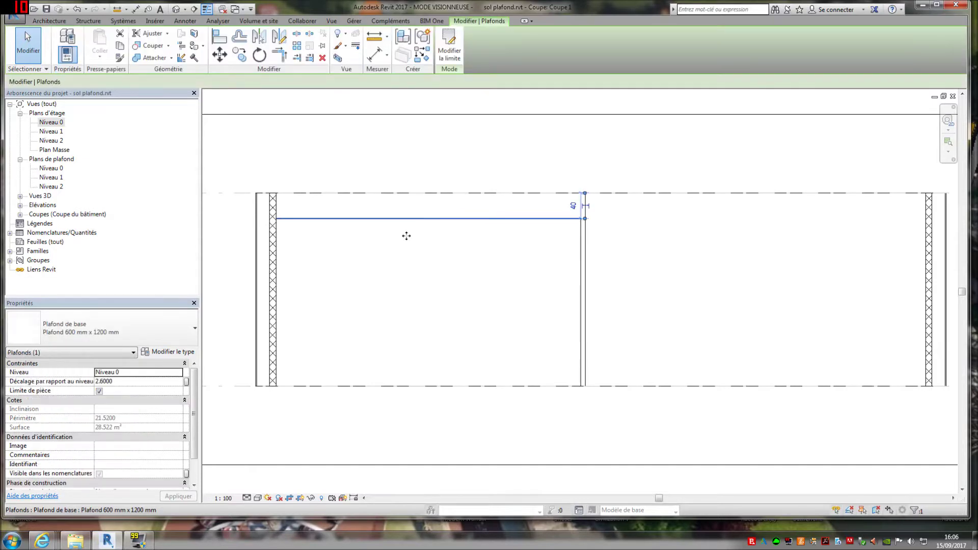
click(163, 331)
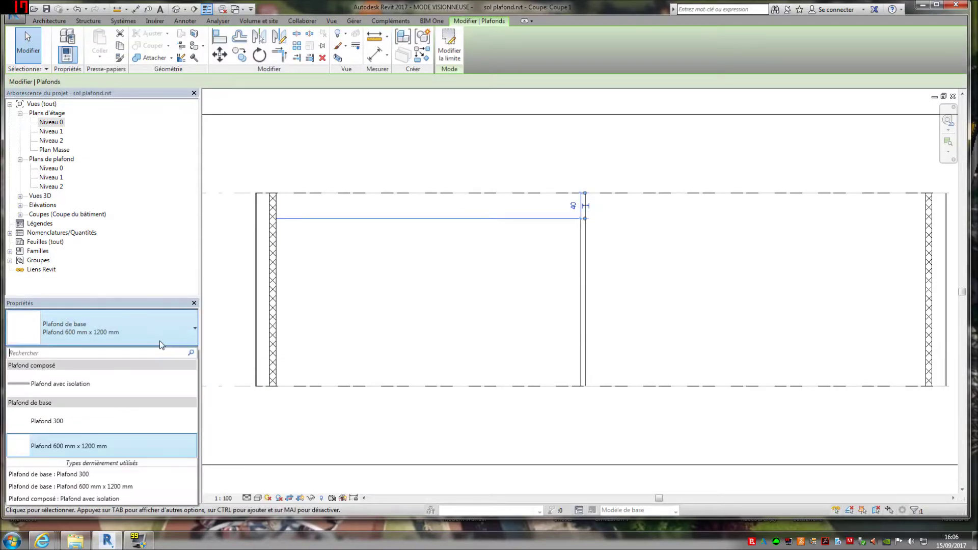
click(72, 391)
click(447, 286)
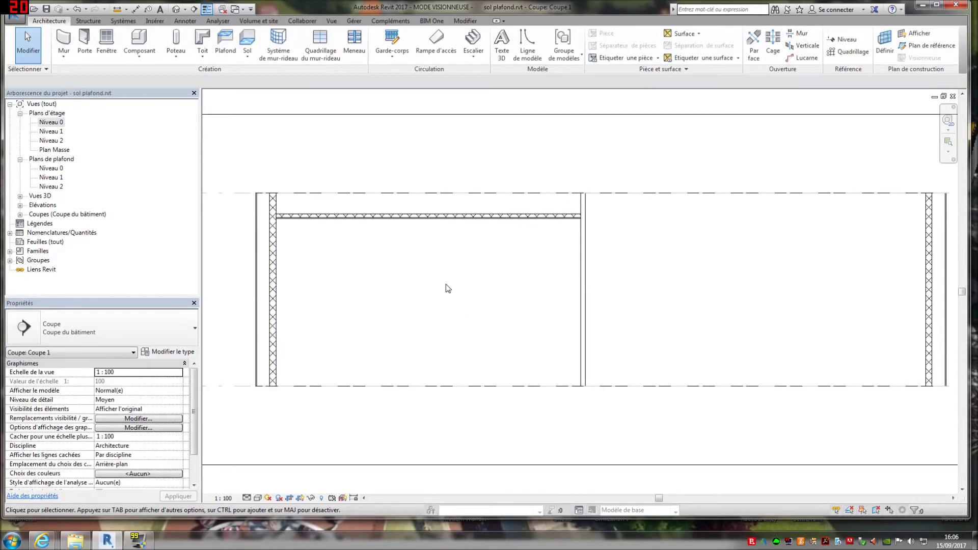
Duplicate the Maçonnerie - Isolant material as "déroulé de laine" and assign it to the Isolant/Vide [3] layer of the Plafond avec isolation type
click(428, 217)
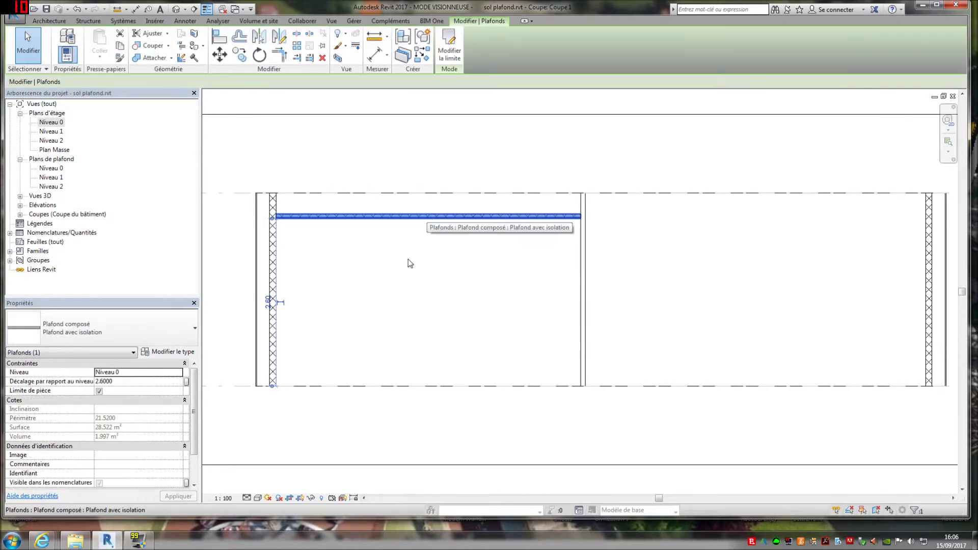
click(172, 352)
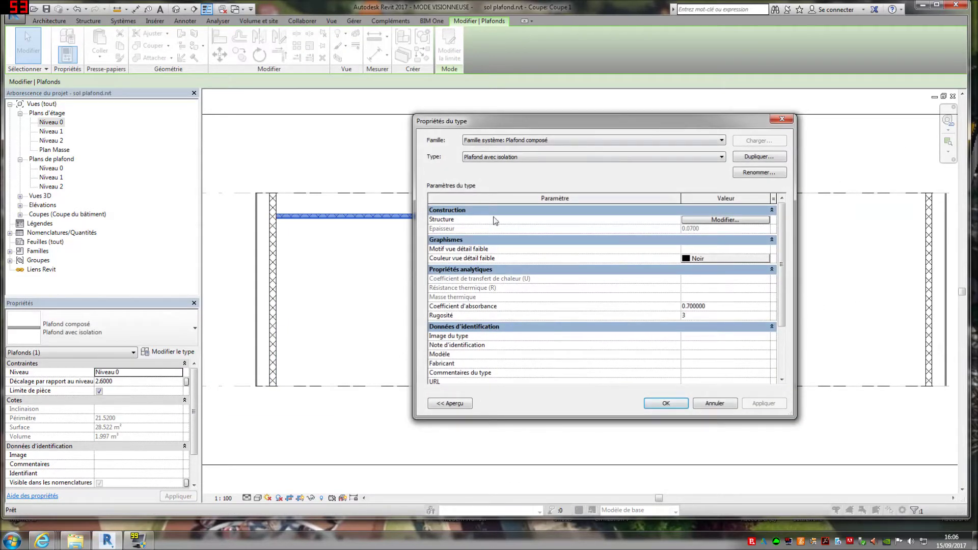
click(726, 221)
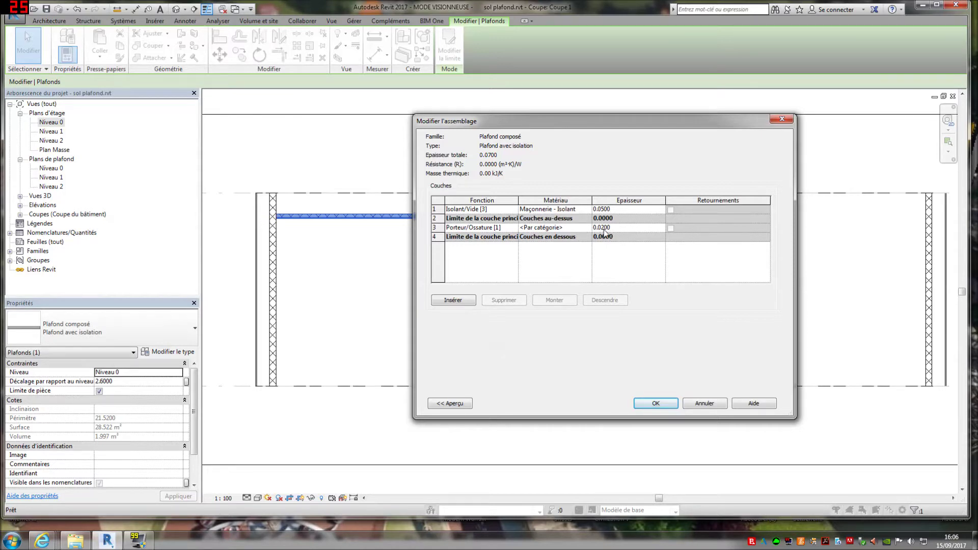
click(581, 208)
click(587, 210)
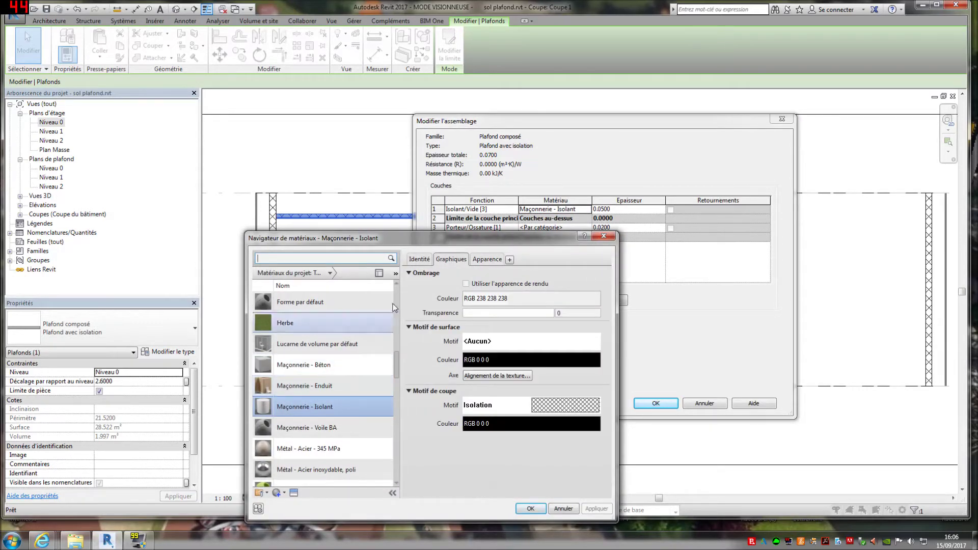
right_click(316, 404)
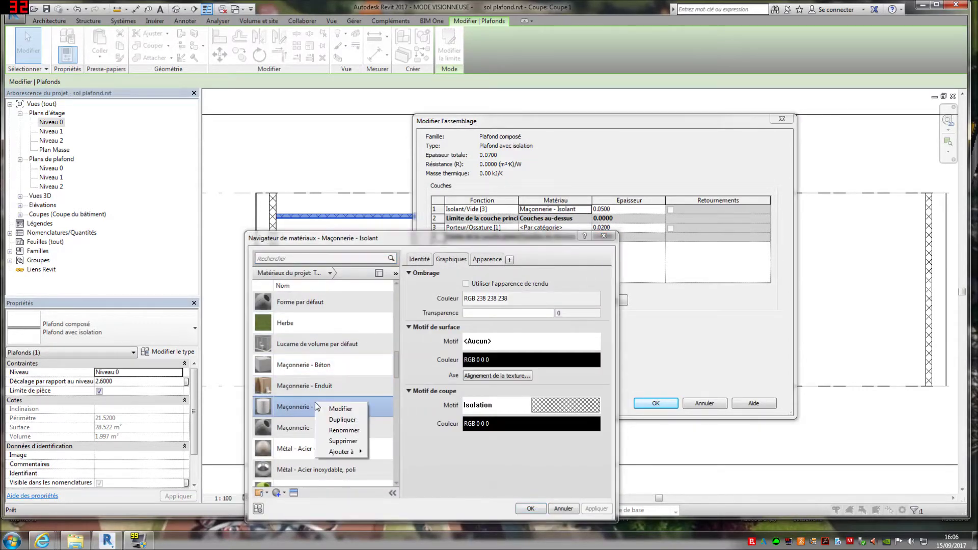
click(347, 419)
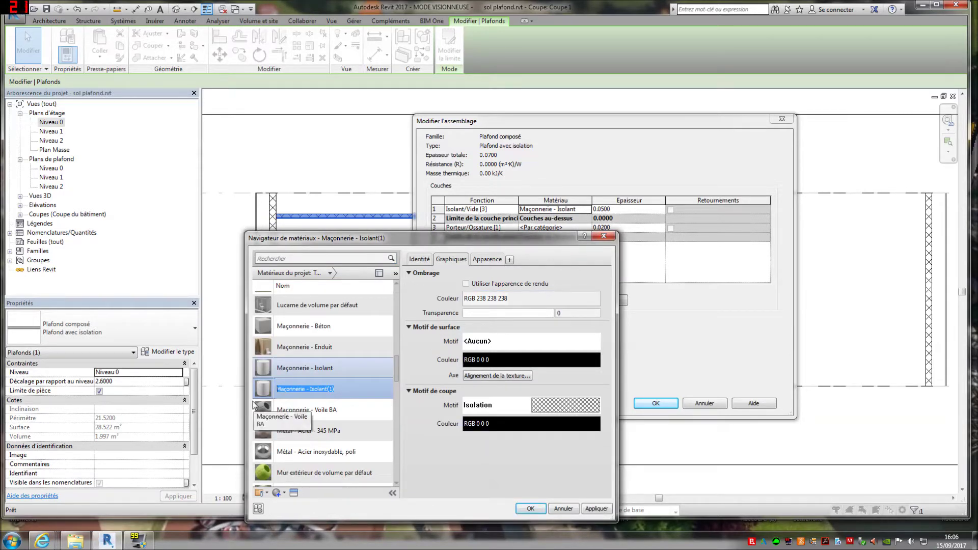
text(déroulé de laine)
click(597, 508)
click(532, 509)
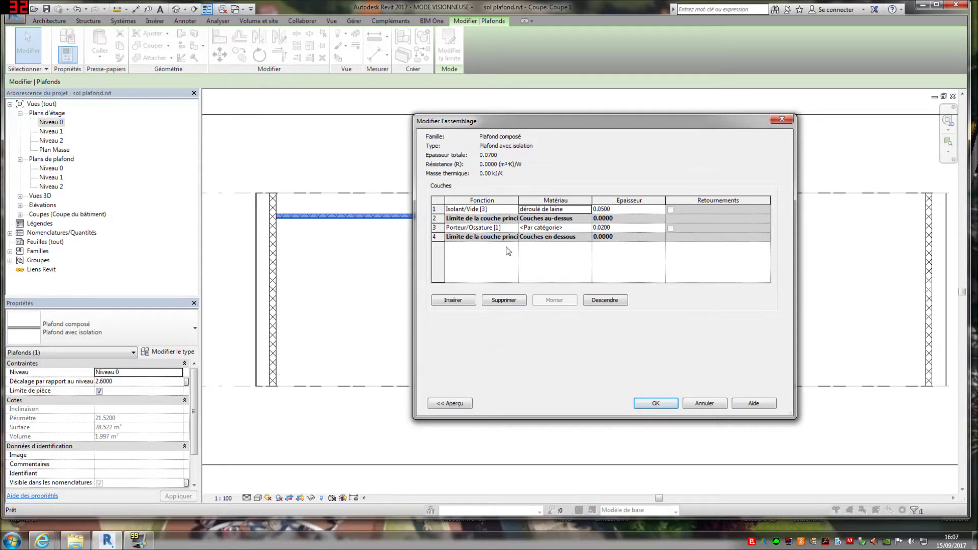
click(655, 404)
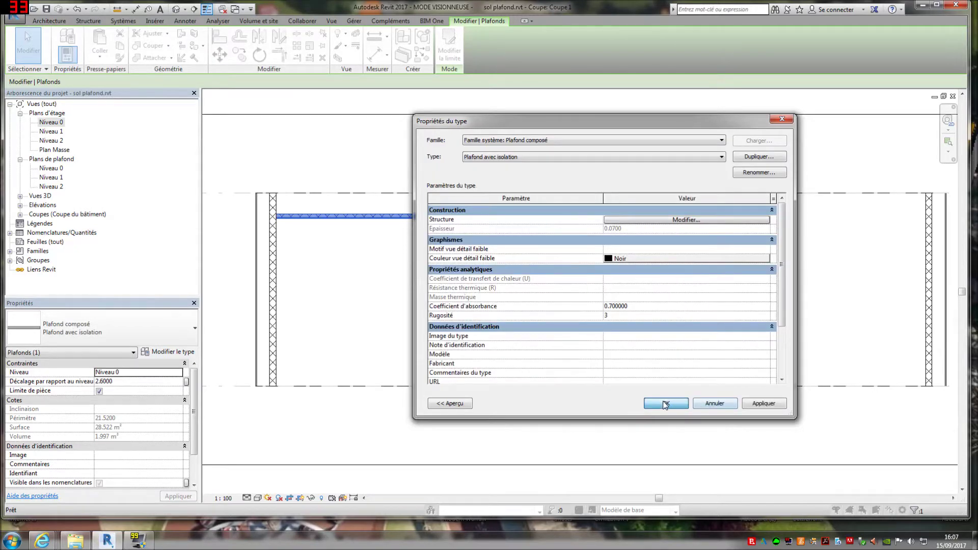
click(665, 404)
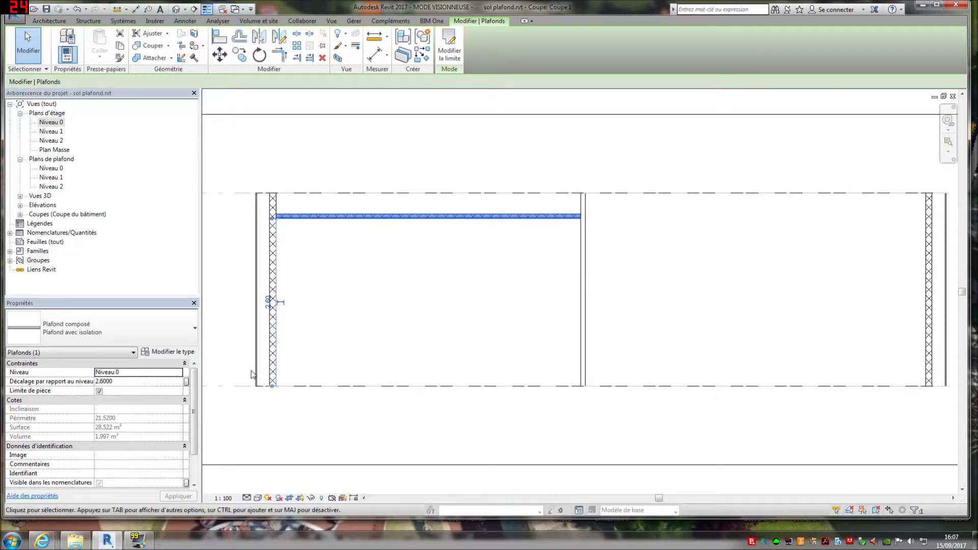
Set the ceiling's offset from Niveau 0 to 2.7 m
click(107, 381)
text(2.)
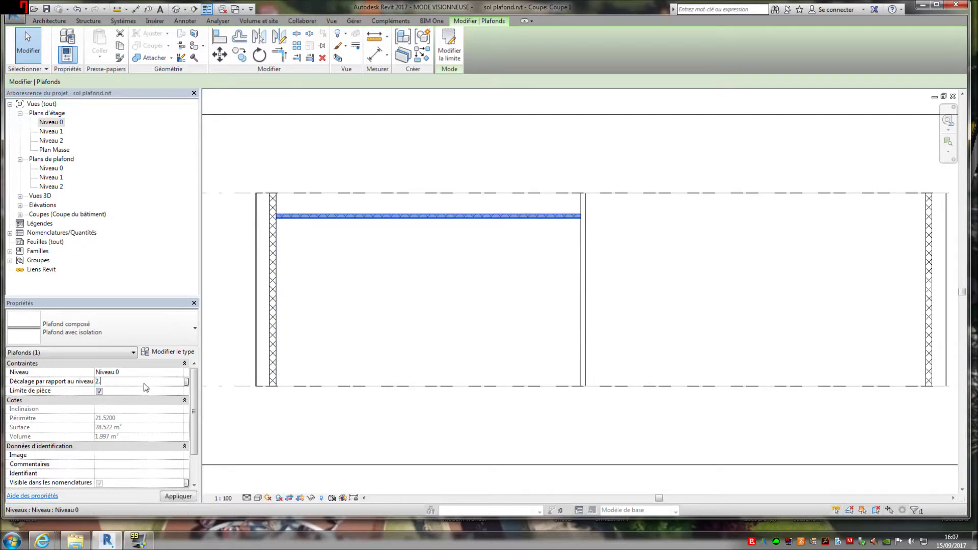
text(7)
key(Return)
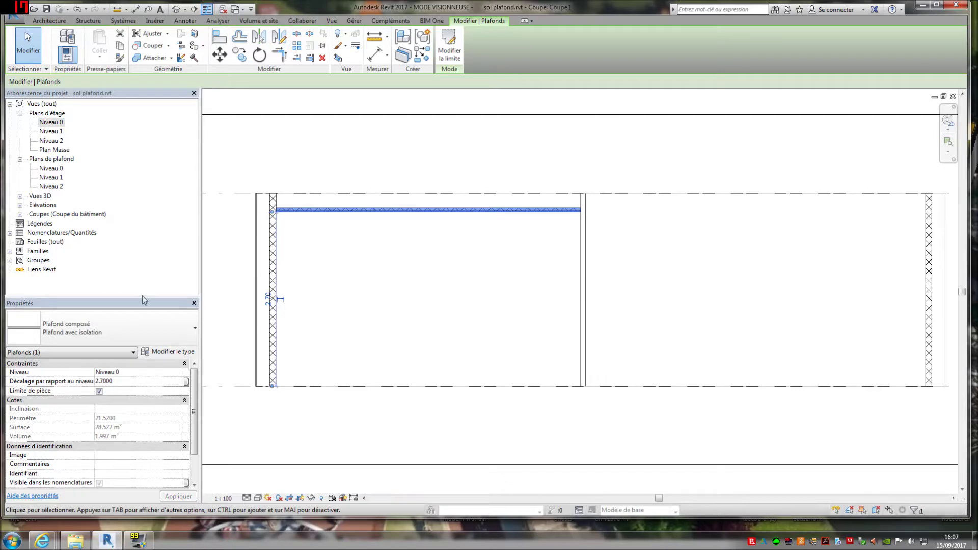
click(392, 296)
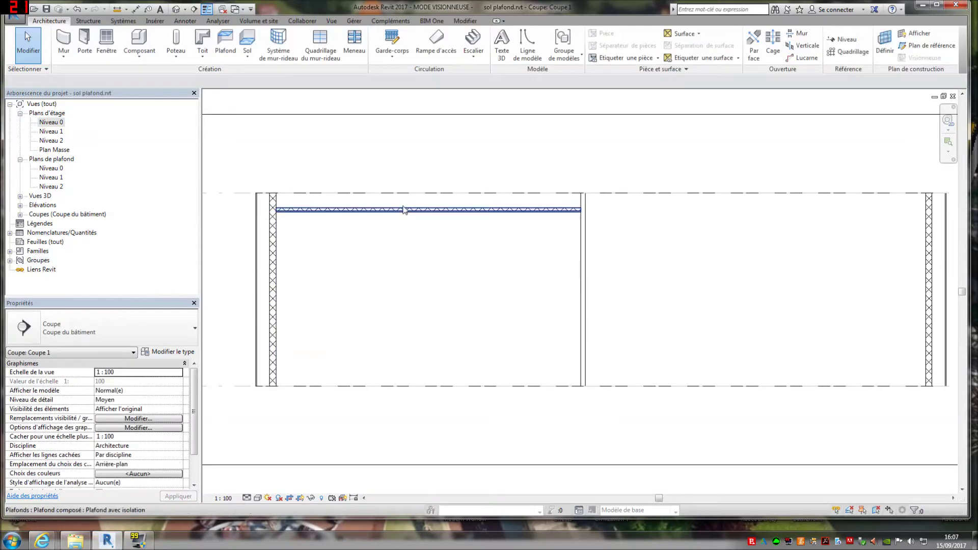
Change the ceiling's type back to Plafond 600 mm x 1200 mm and reselect the ceiling
click(404, 210)
click(161, 335)
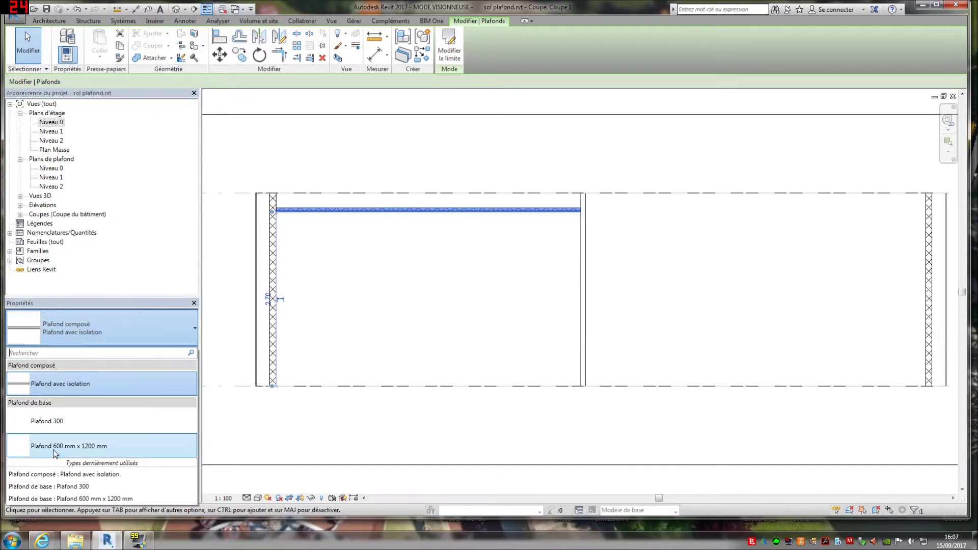
click(54, 450)
click(463, 285)
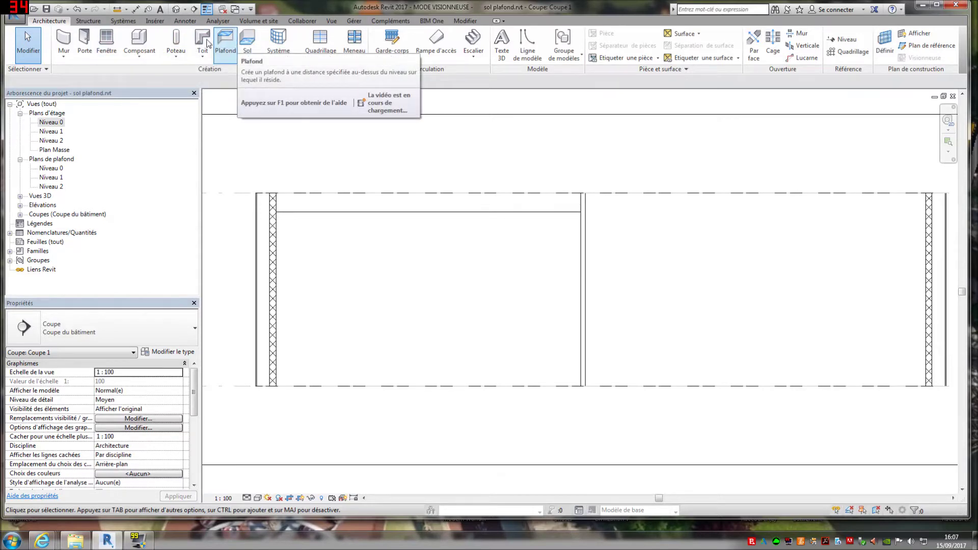
click(307, 214)
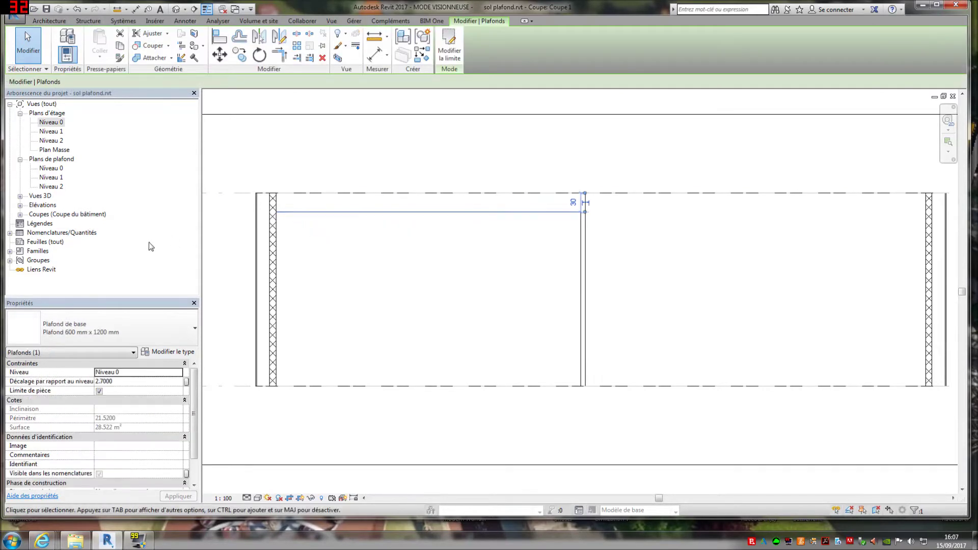
Check the ceiling grid in the 3D view and in the Niveau 0 ceiling plan
click(175, 9)
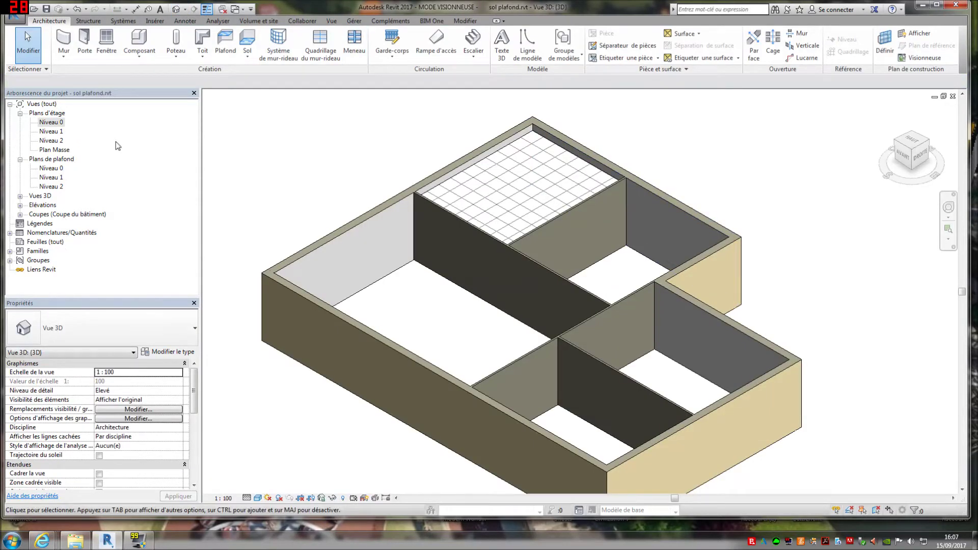
click(51, 122)
double_click(46, 169)
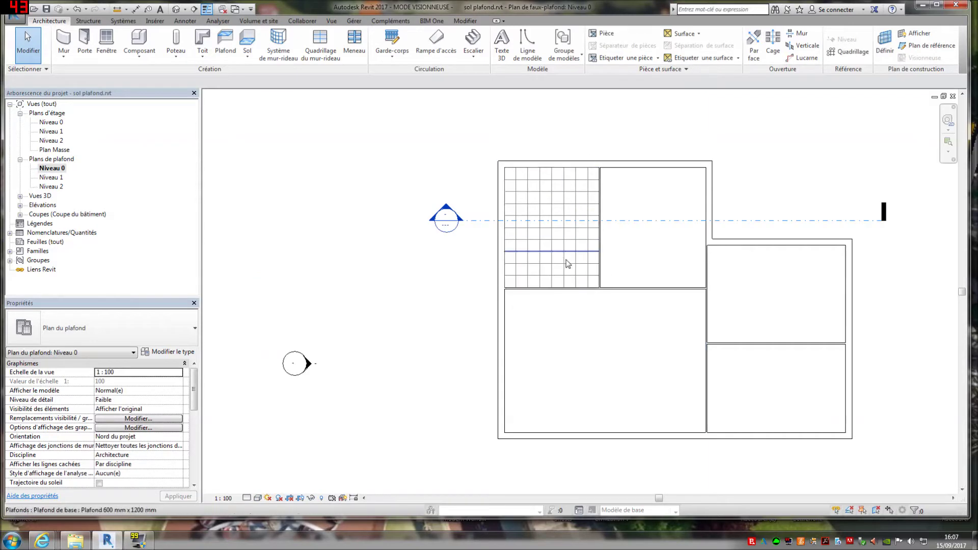
Set the top offset of the view range to 2.8 m in the Niveau 0 floor plan
double_click(51, 122)
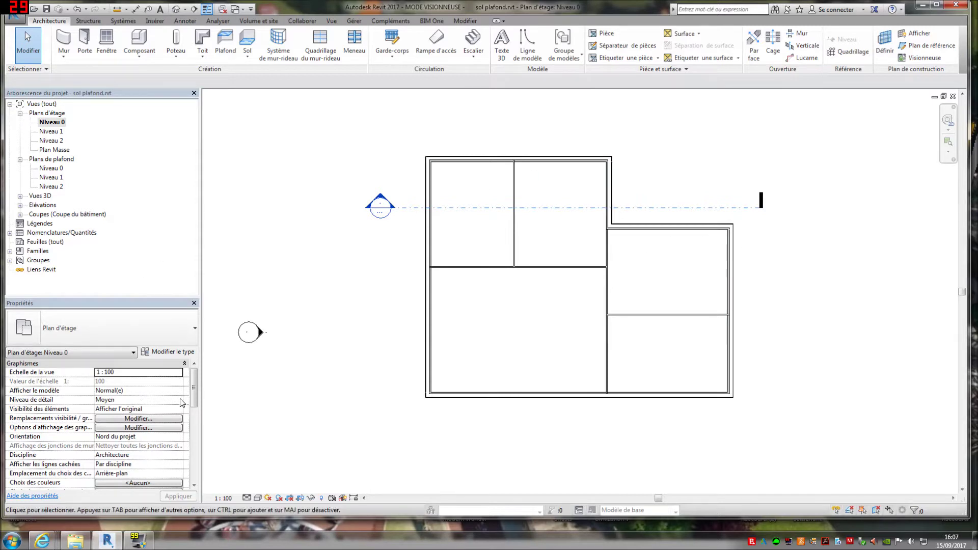
scroll(193, 387, down, 3)
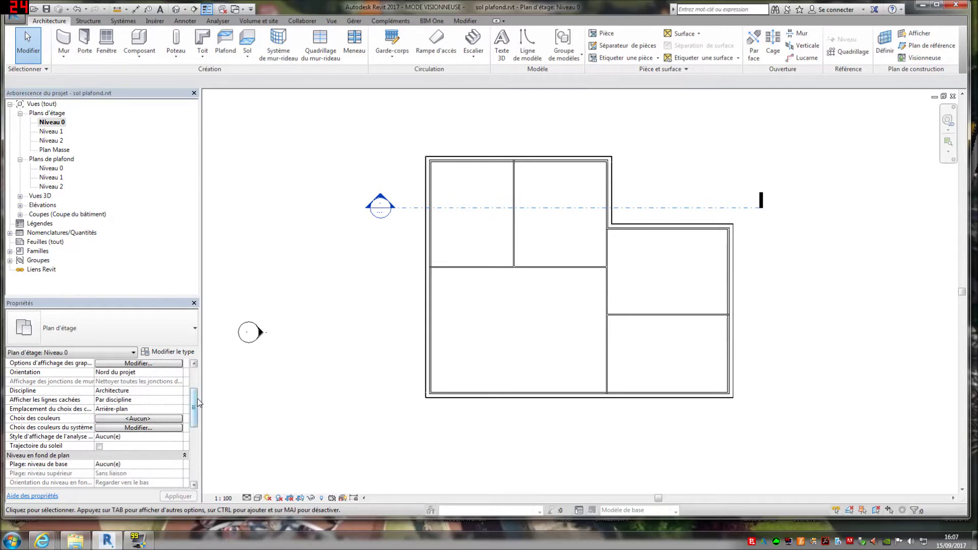
scroll(198, 392, up, 3)
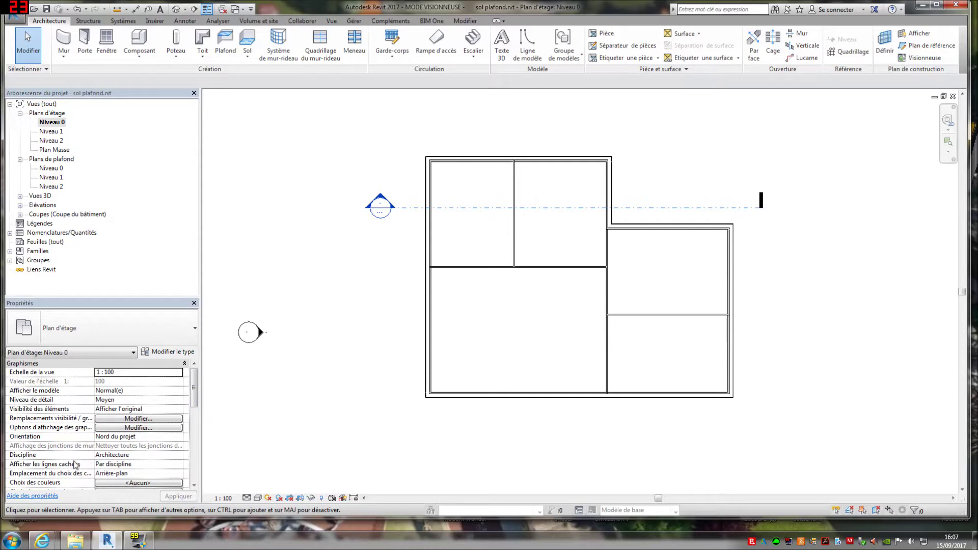
click(193, 486)
drag(193, 485, 194, 485)
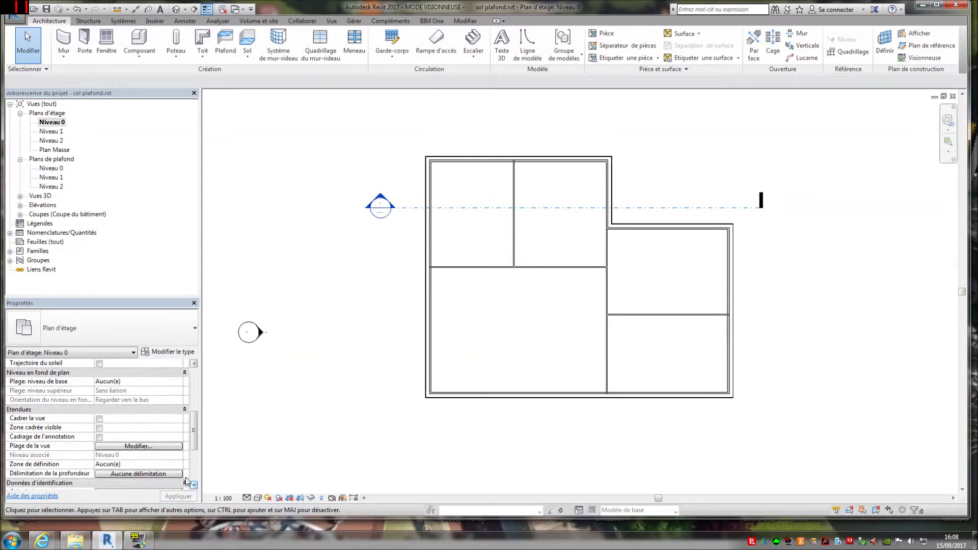
click(138, 447)
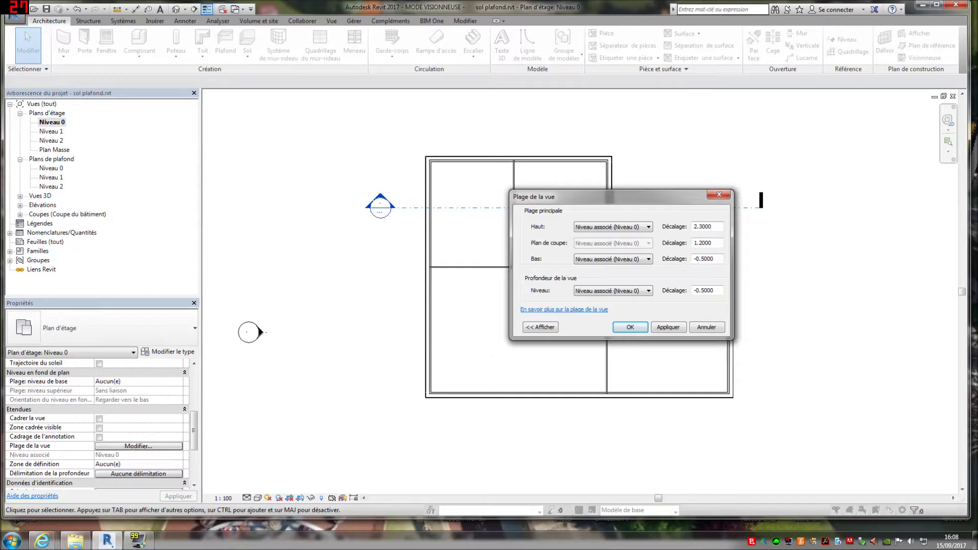
double_click(702, 227)
text(2.8)
click(681, 329)
drag(641, 202, 805, 210)
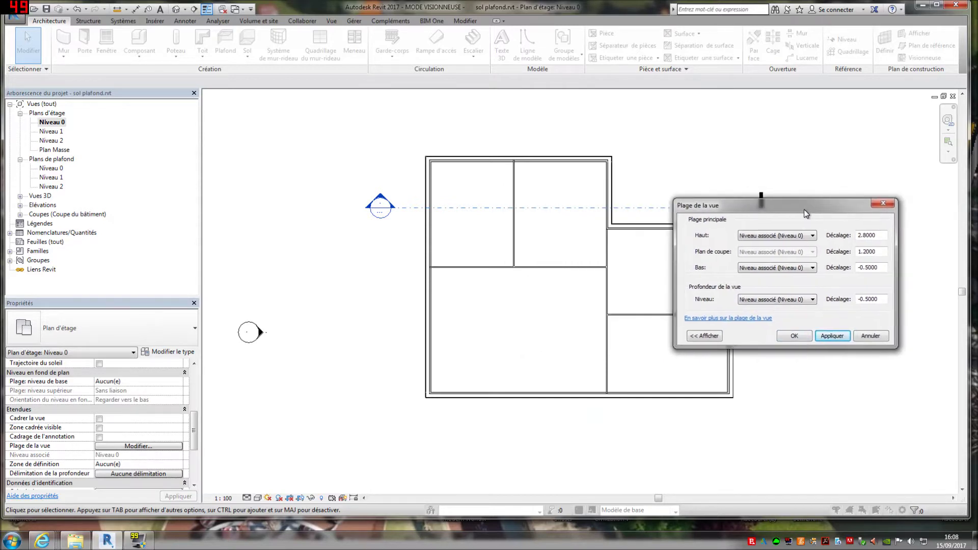
click(794, 336)
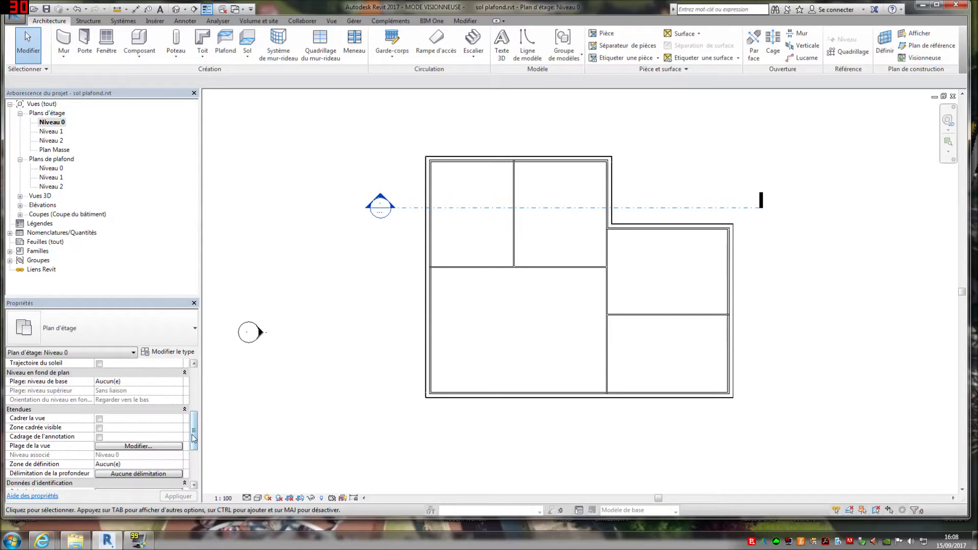
Recheck the offsets in the view range of the Niveau 0 floor plan without changing them
drag(194, 443, 194, 471)
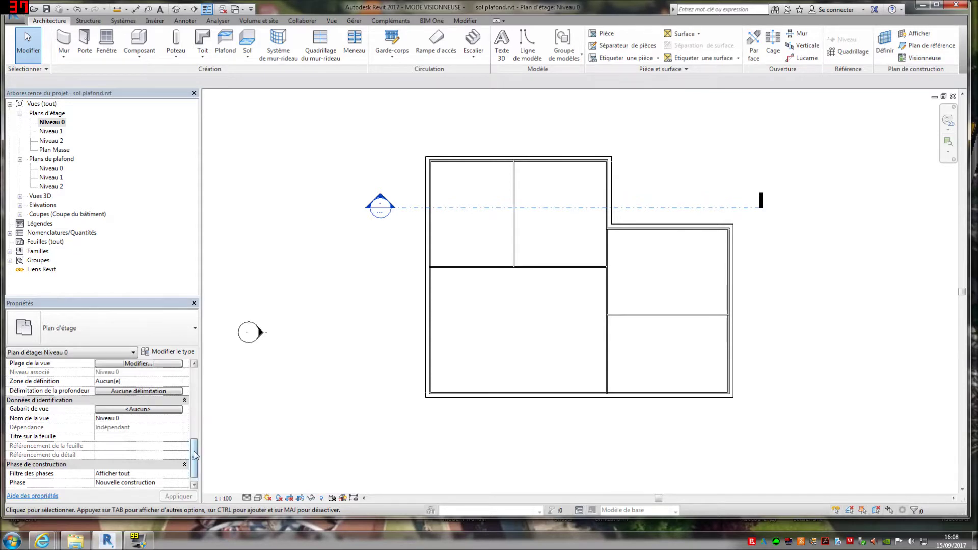
drag(193, 458, 196, 452)
click(138, 382)
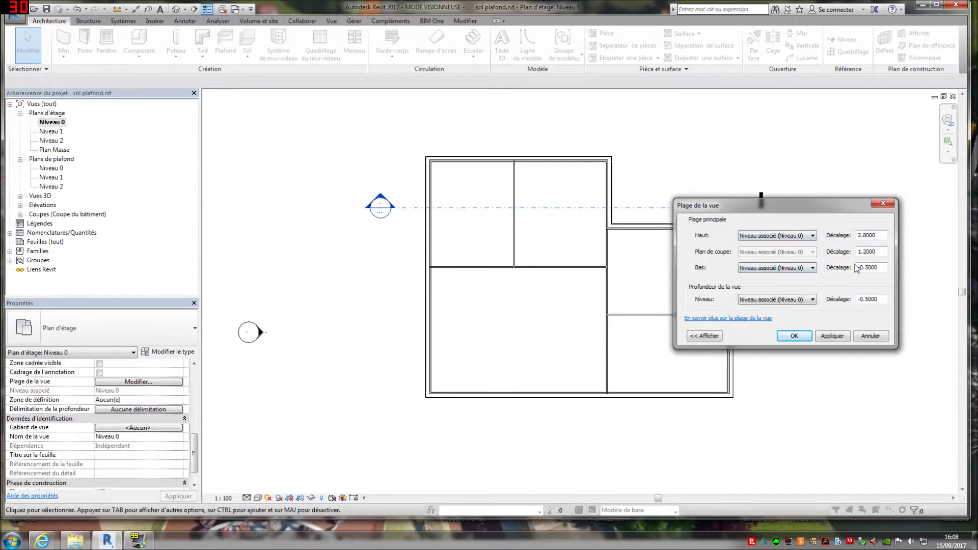
click(884, 204)
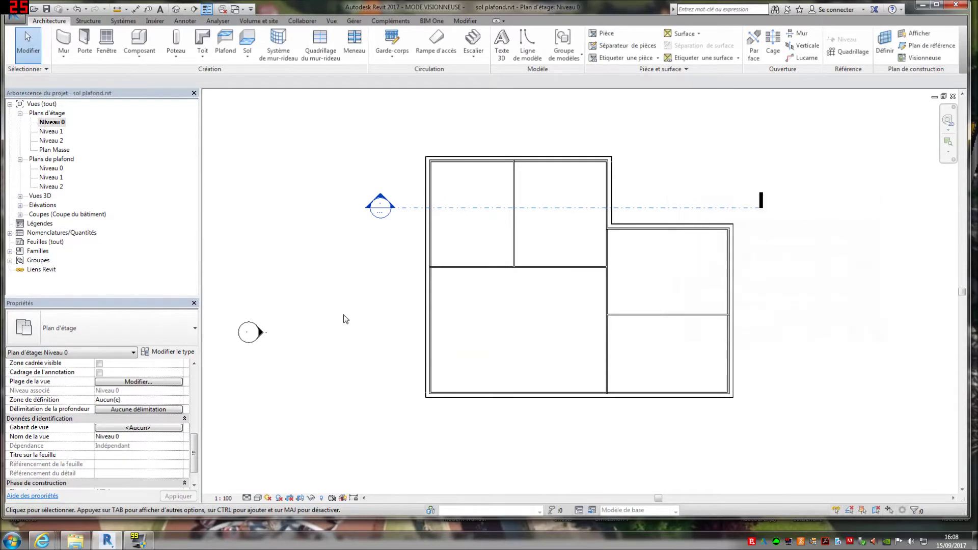
In the Niveau 0 ceiling plan, edit the ceiling's type properties and switch its type to Plafond 300
double_click(51, 168)
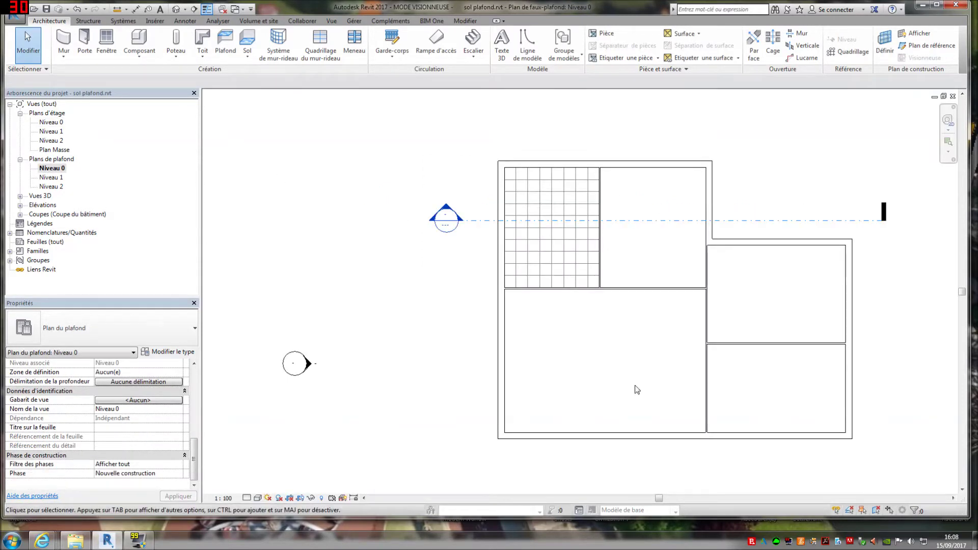
click(587, 254)
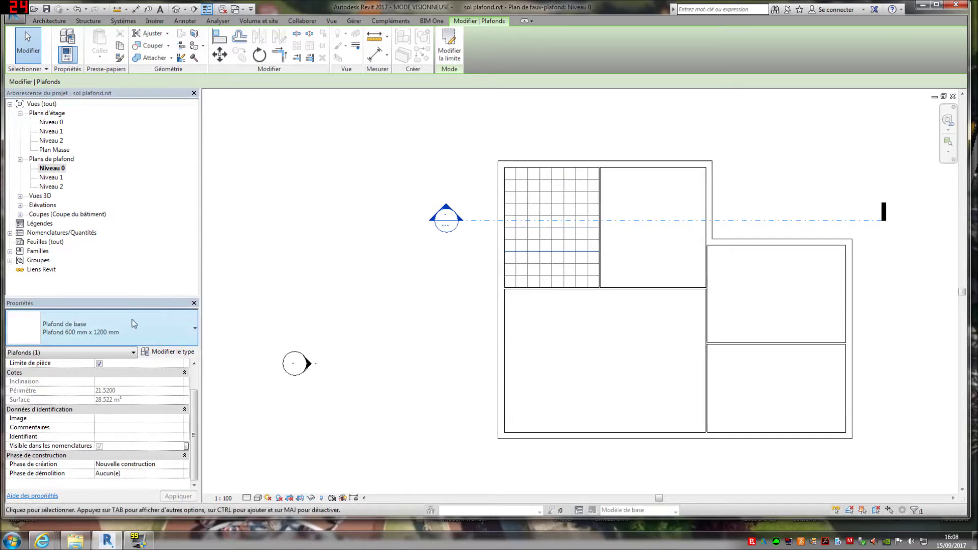
click(158, 353)
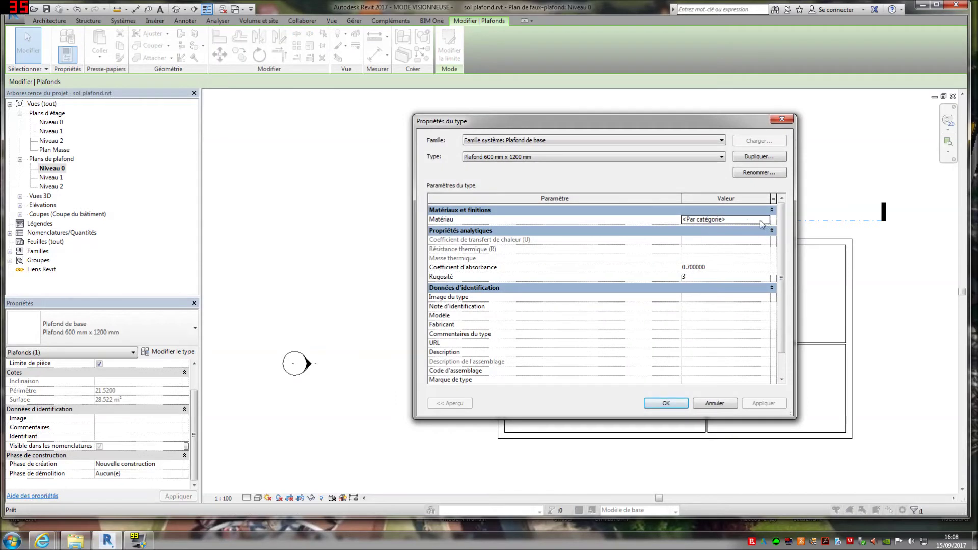
click(707, 158)
click(472, 166)
Review the plafond 500x500 surface pattern of the Finition Peinture - Blanc satiné material and apply the Plafond 300 type to the ceiling
click(767, 220)
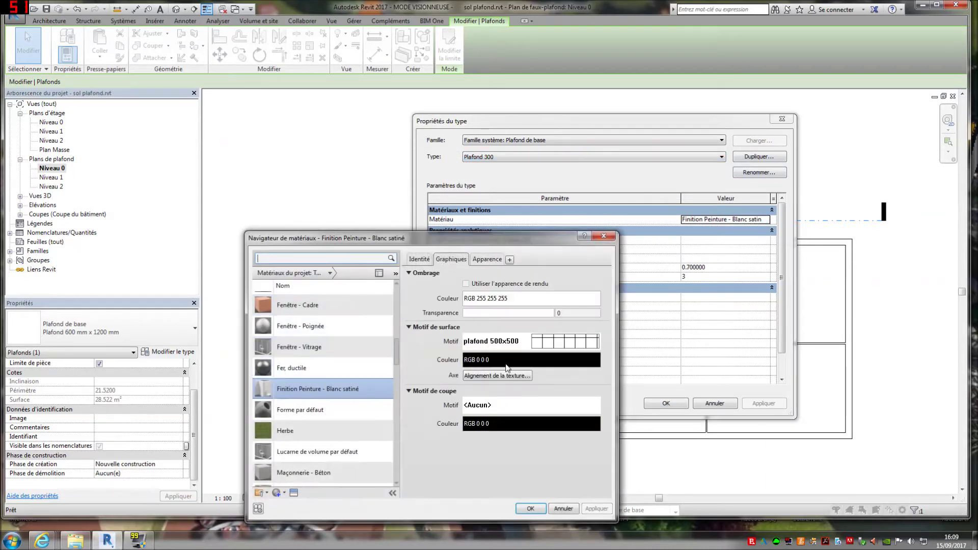
click(556, 341)
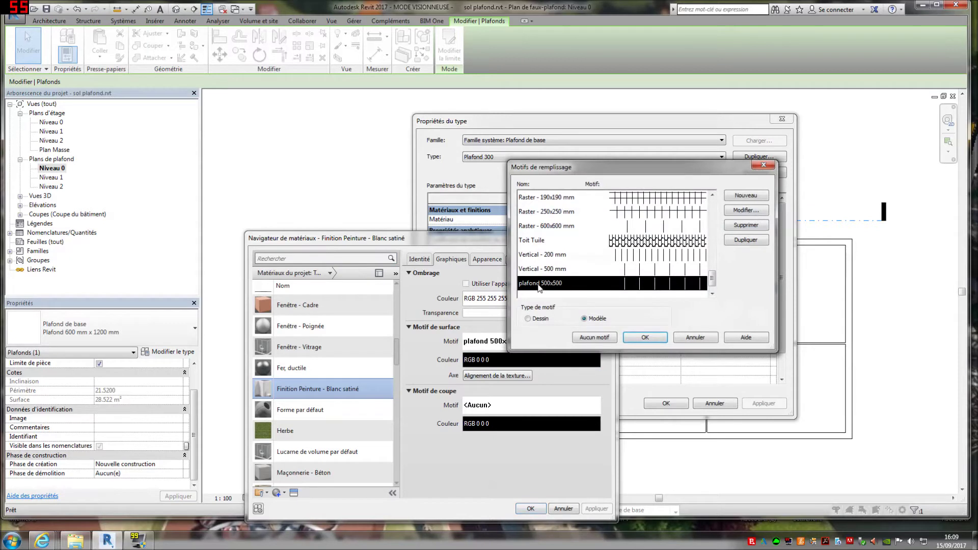
click(747, 211)
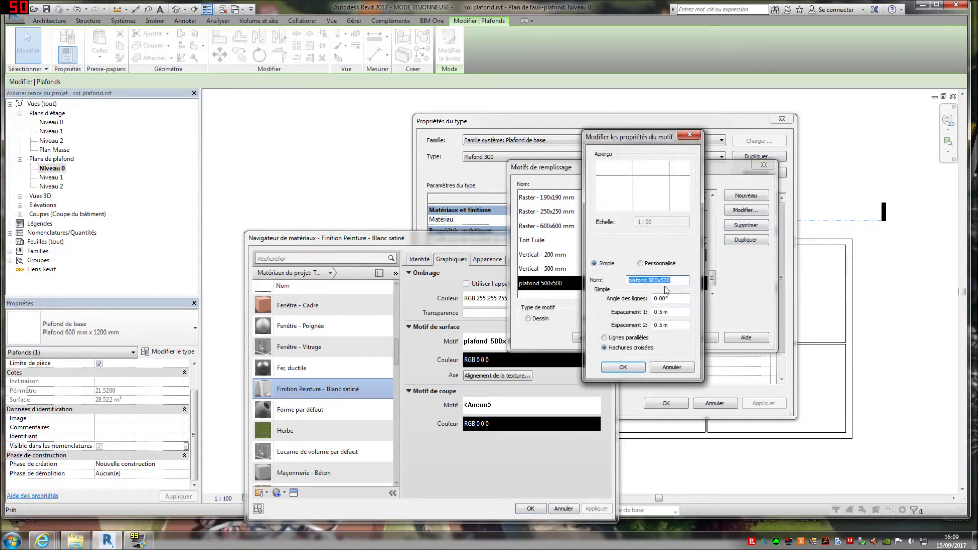
click(631, 369)
click(647, 337)
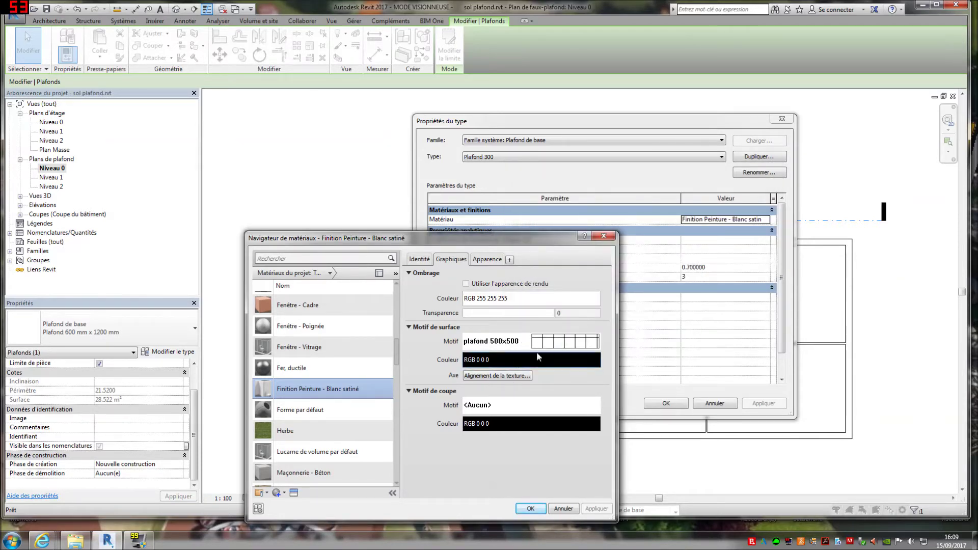
click(550, 341)
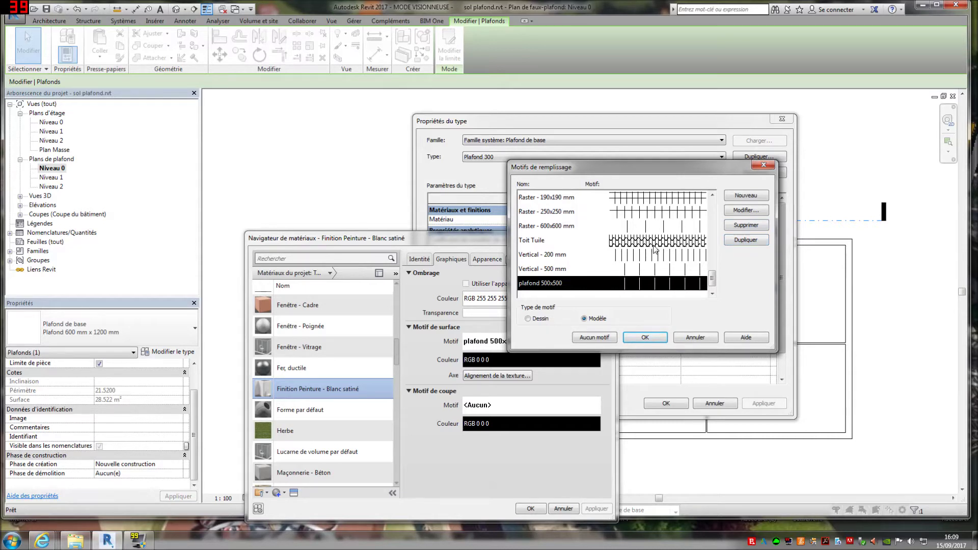
click(646, 338)
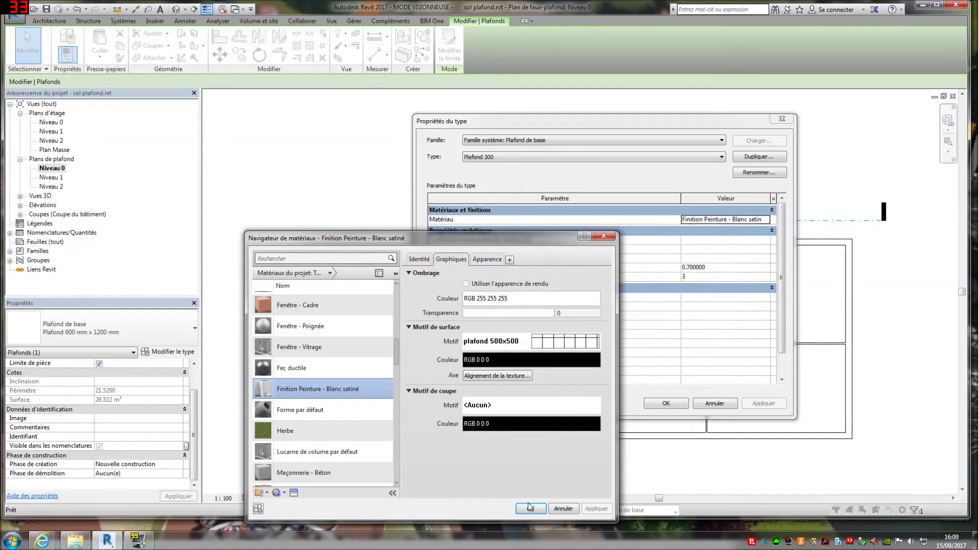
click(530, 508)
click(666, 403)
click(446, 301)
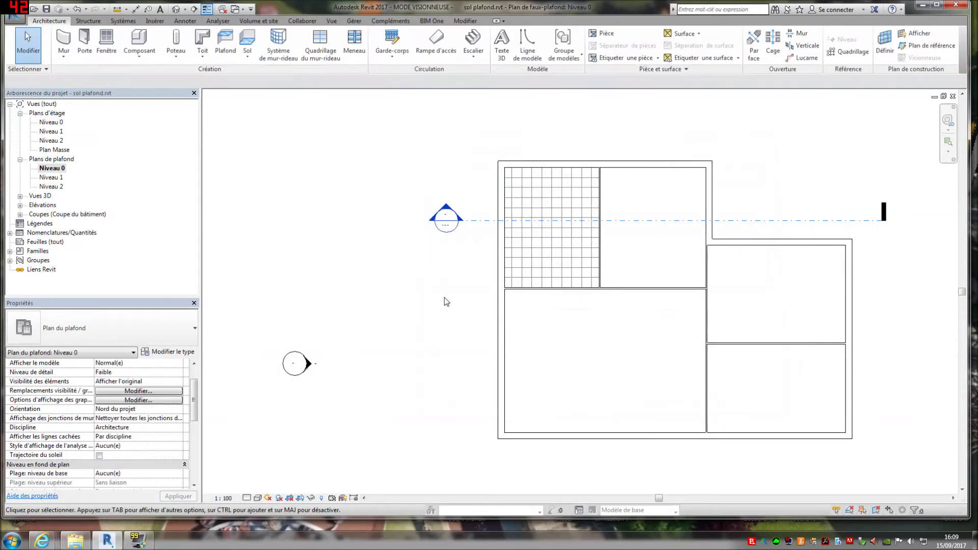
Move a vertical grid line of the ceiling slightly to the left to shift the tile layout
click(553, 203)
click(219, 54)
scroll(550, 181, up, 3)
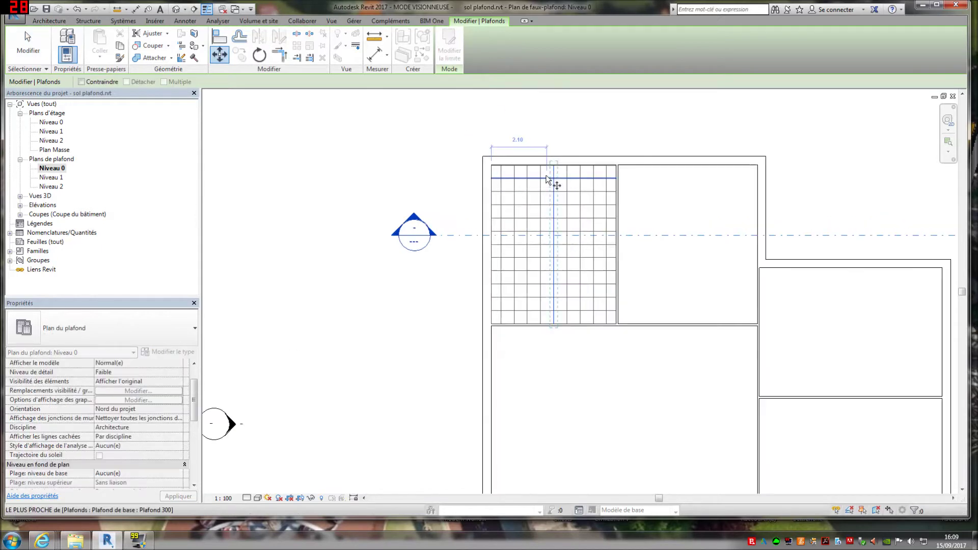
click(523, 164)
click(518, 164)
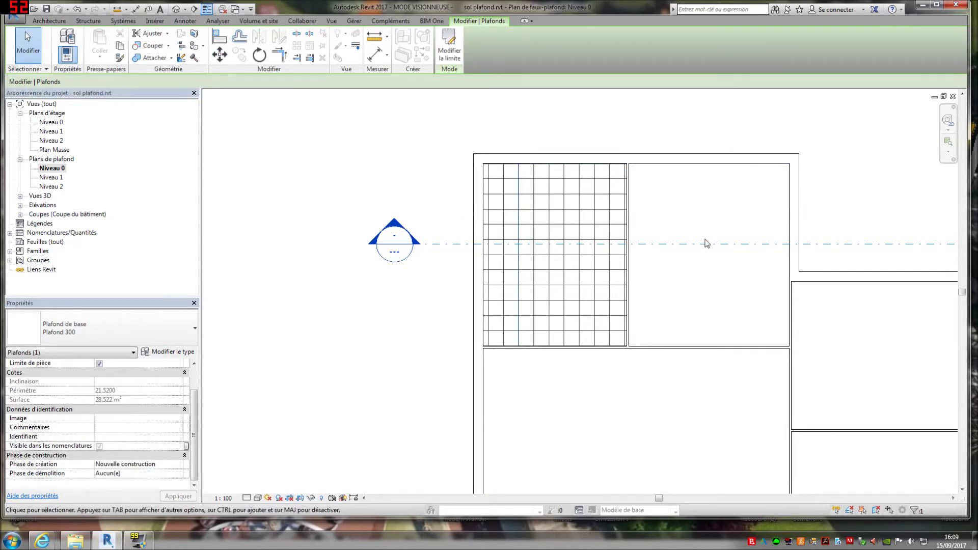
click(346, 141)
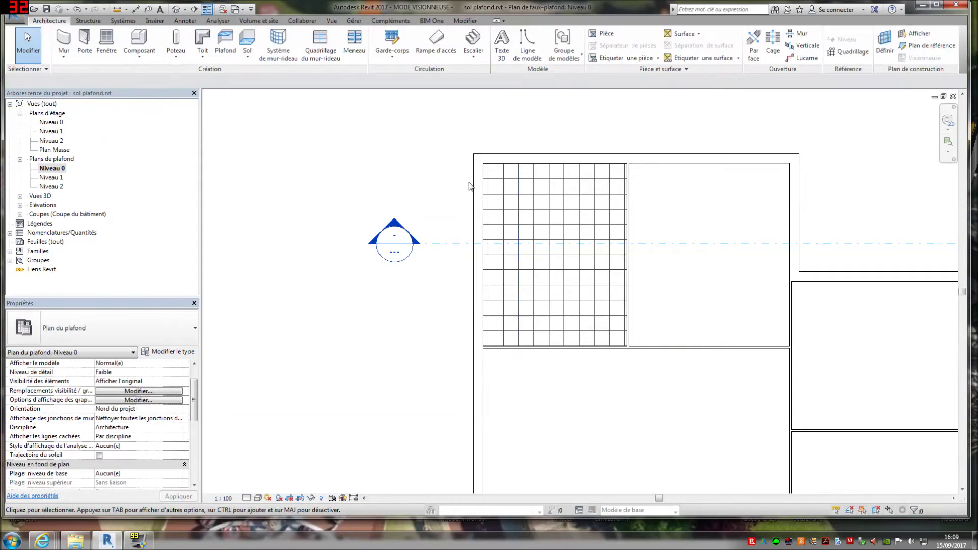
Create a ceiling over the right-hand part of the adjacent room from a sketched rectangular boundary about 3.68 m by 6.03 m
click(225, 41)
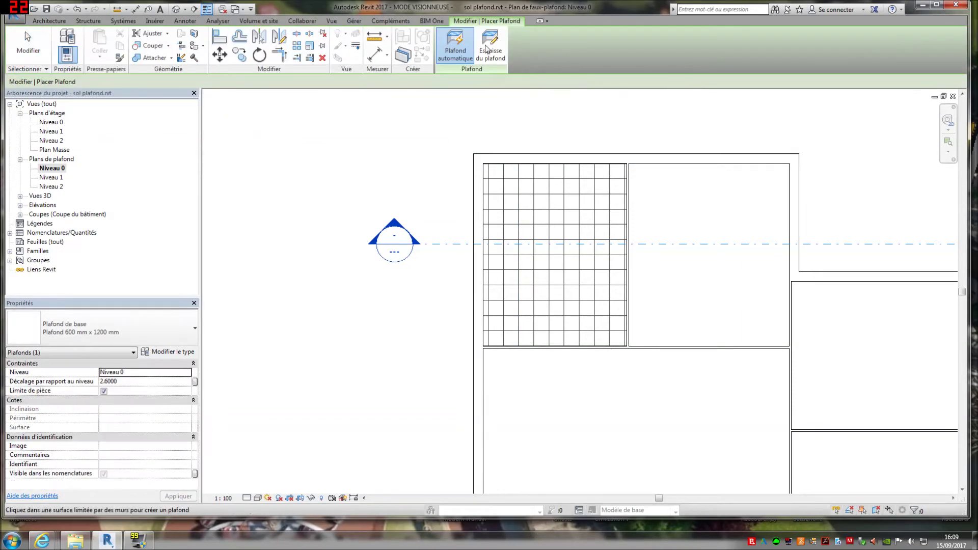
click(491, 48)
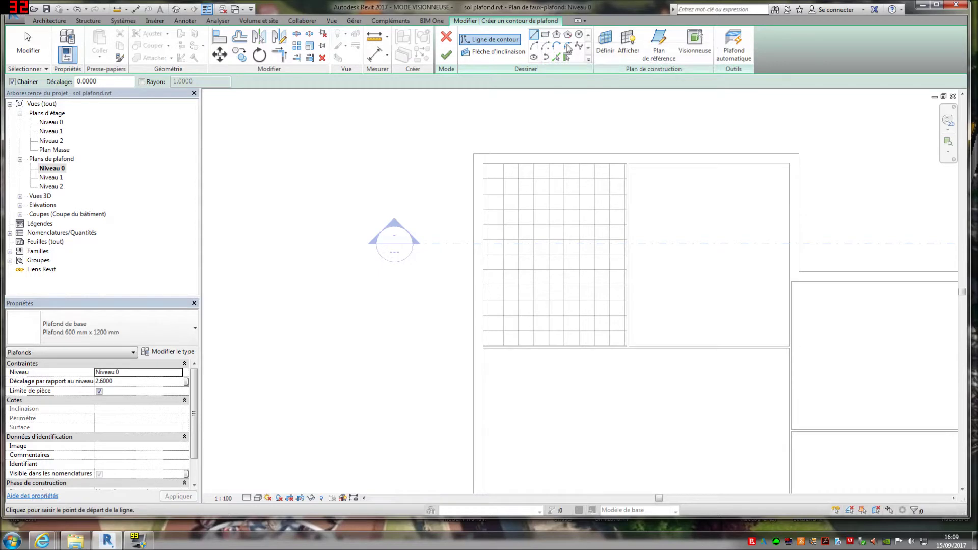
click(676, 163)
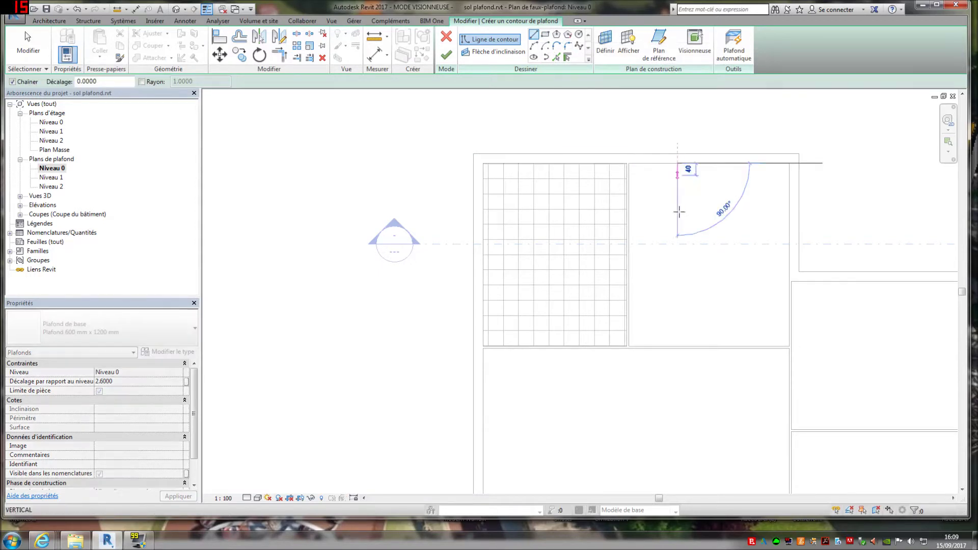
click(677, 345)
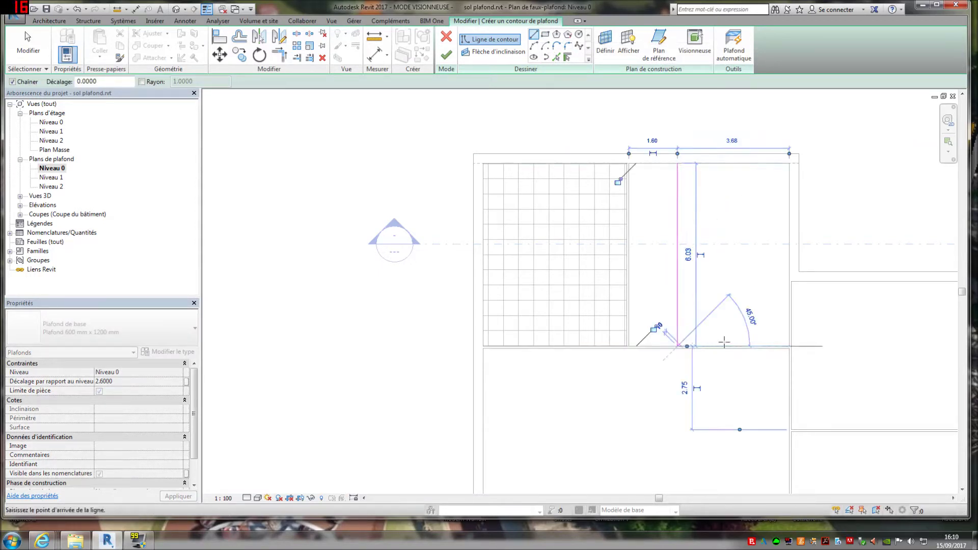
click(789, 346)
click(789, 163)
click(678, 163)
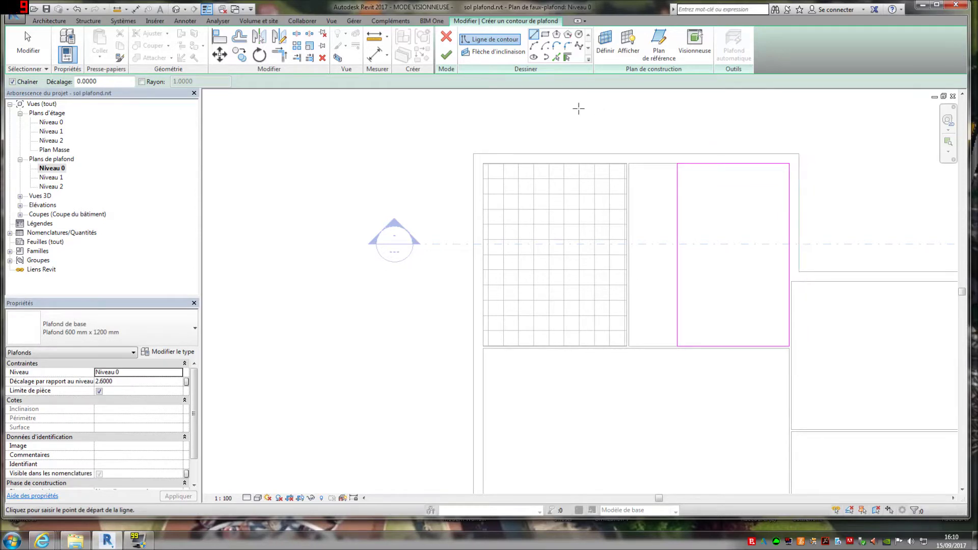
click(445, 55)
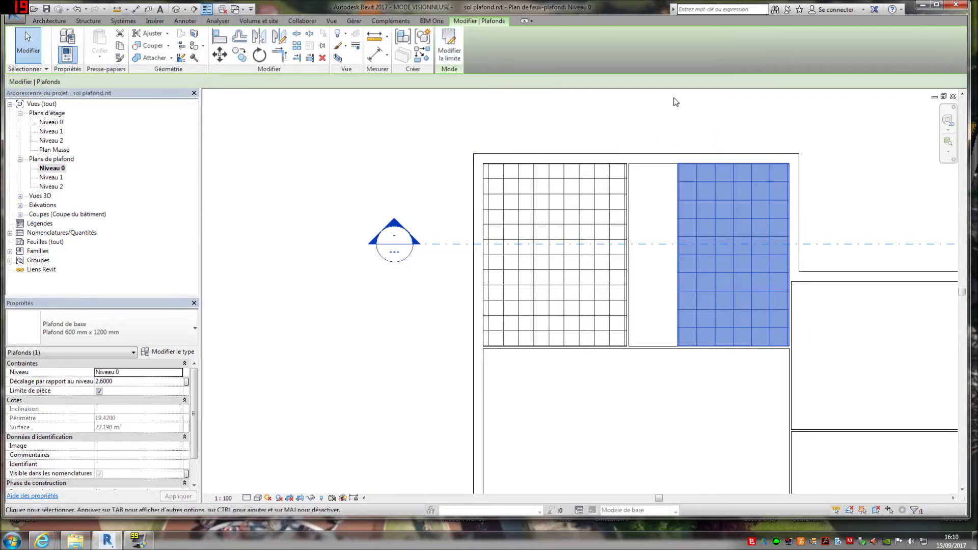
click(802, 117)
Open the Niveau 0 floor plan and start an architectural floor, reviewing the available types and keeping Dalle en béton - 250 mm
scroll(798, 145, down, 3)
middle_drag(766, 385, 566, 382)
scroll(730, 288, up, 1)
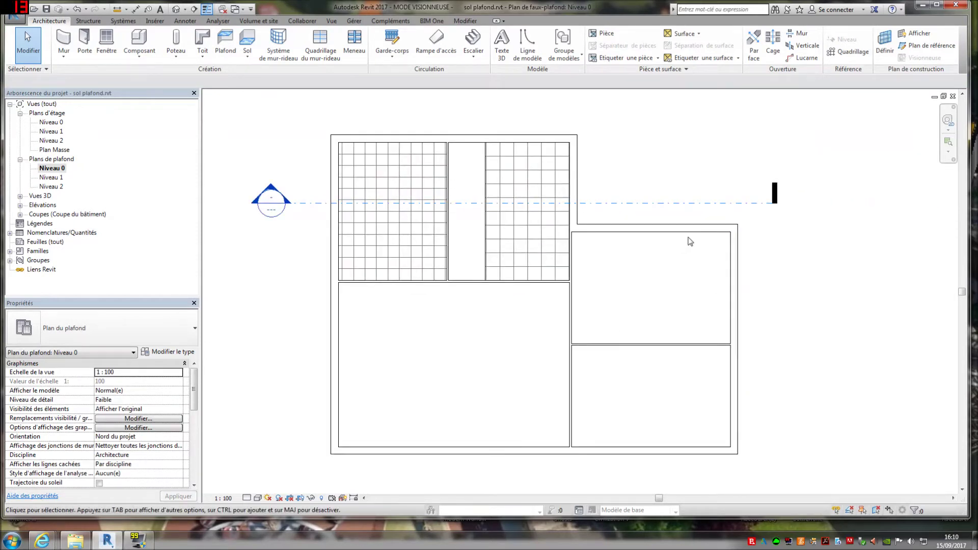
scroll(690, 240, down, 1)
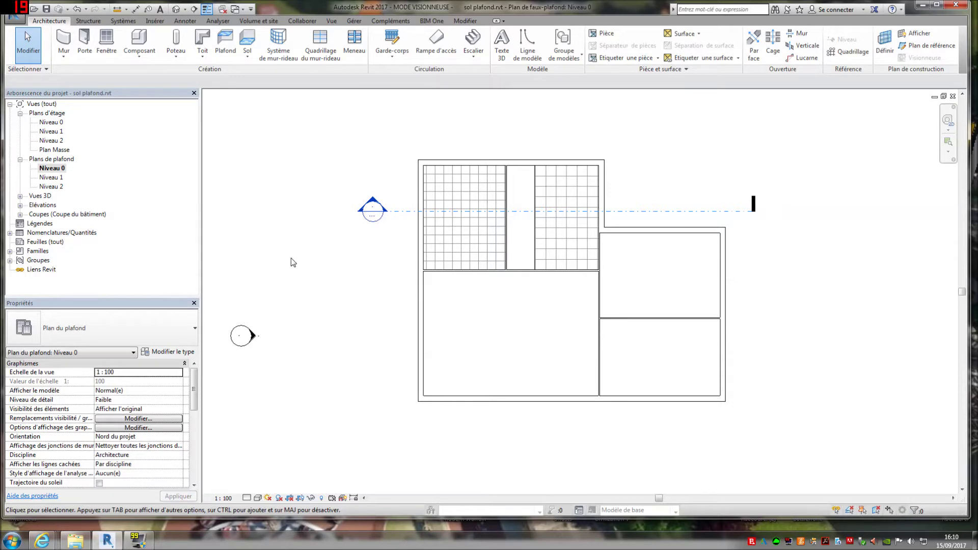
double_click(50, 122)
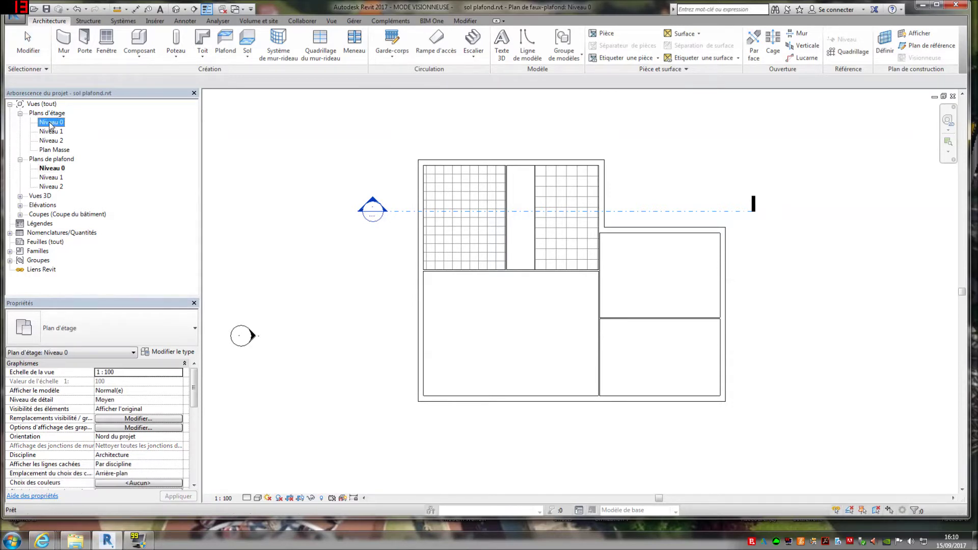
click(247, 54)
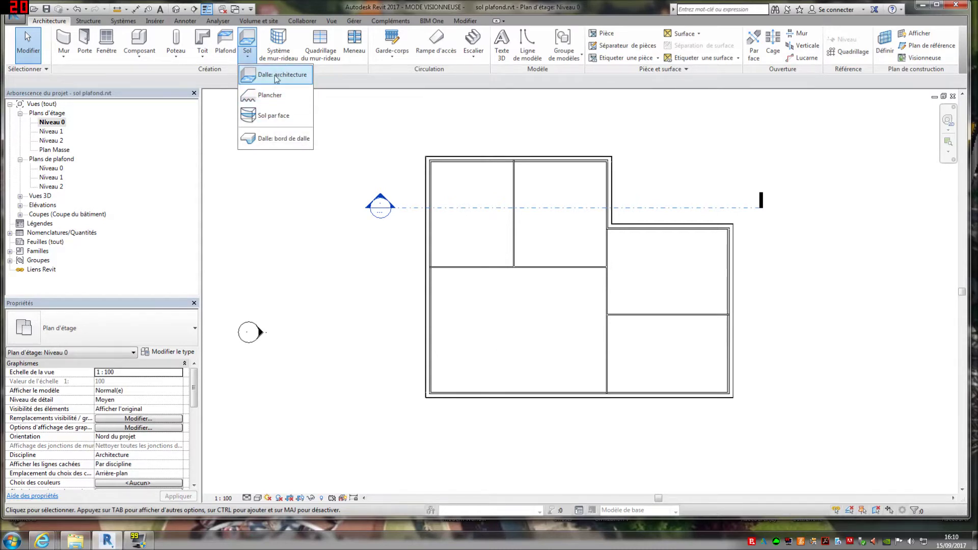
click(278, 77)
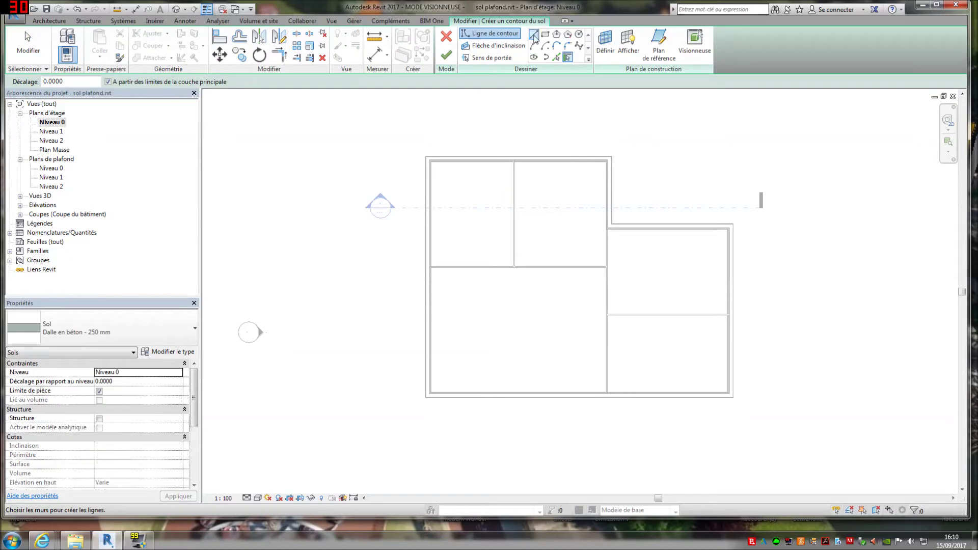
click(146, 326)
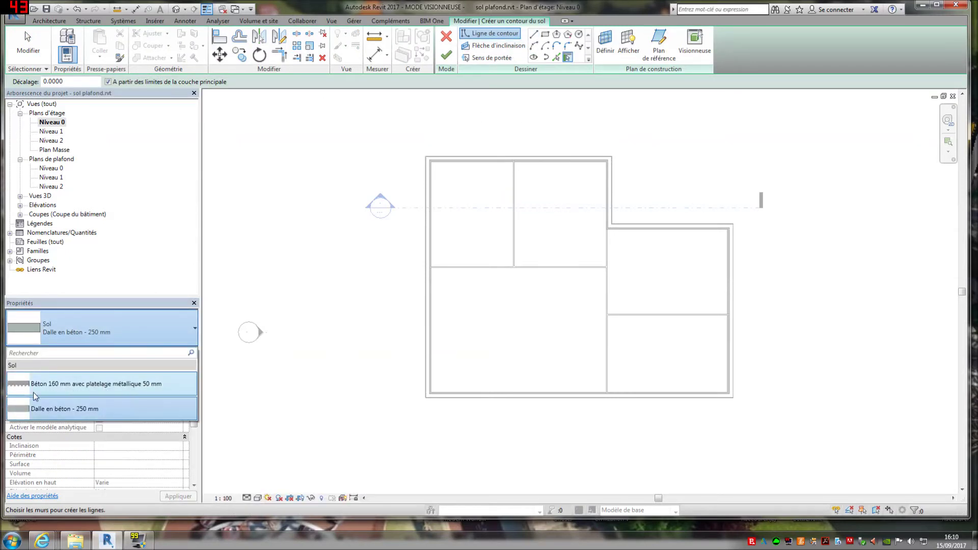
mouse_move(91, 389)
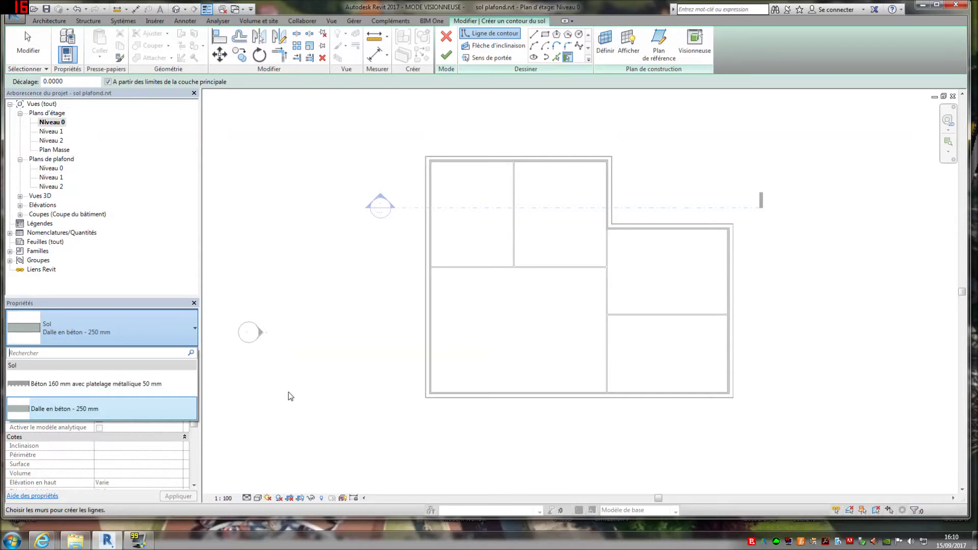
Sketch a rectangular floor boundary across the two upper rooms, about 1.48 m from the upper wall and 2.90 m from the right-hand wall
click(546, 35)
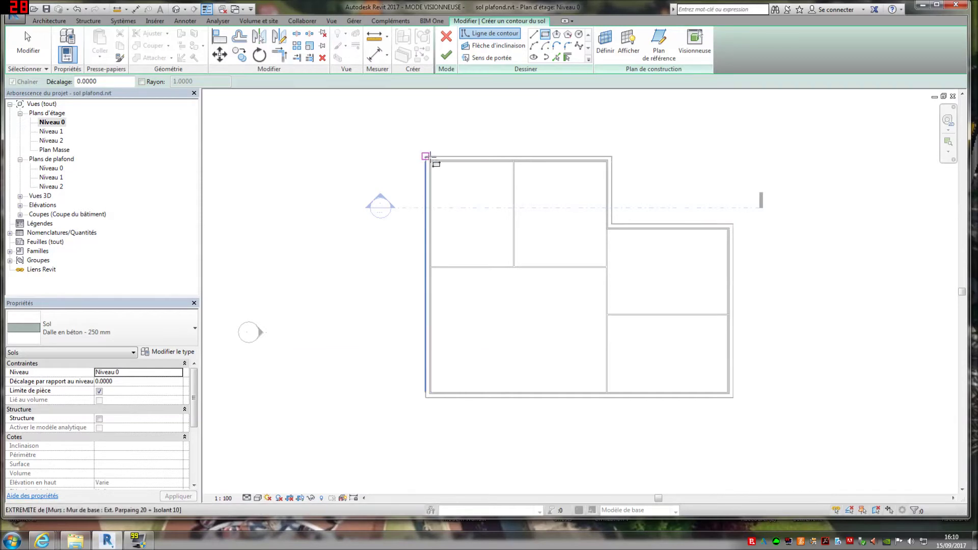
scroll(430, 156, up, 1)
scroll(558, 26, up, 2)
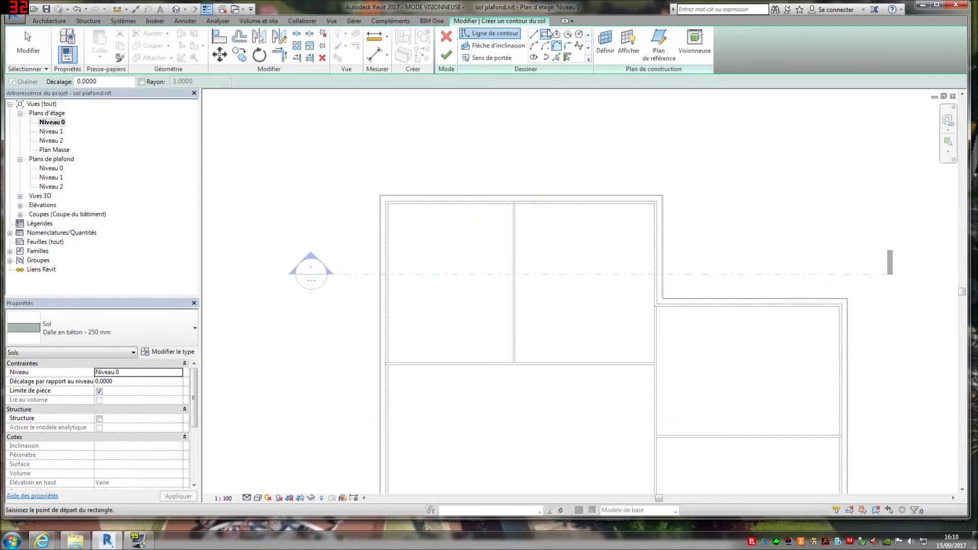
click(414, 243)
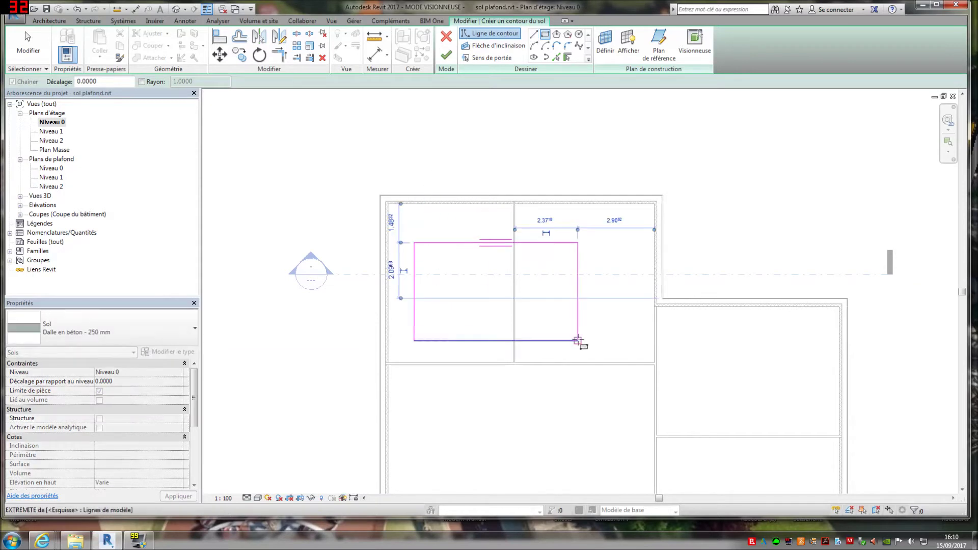
click(579, 341)
key(Escape)
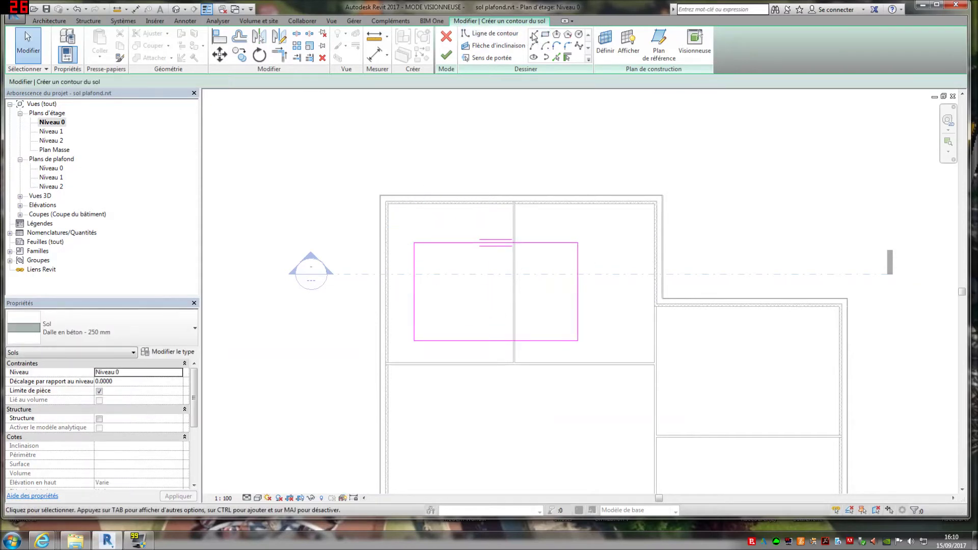
Sketch a second boundary from the upper-right room's inner corner: a horizontal line about 3.78 m long, a vertical line and a large arc
click(533, 35)
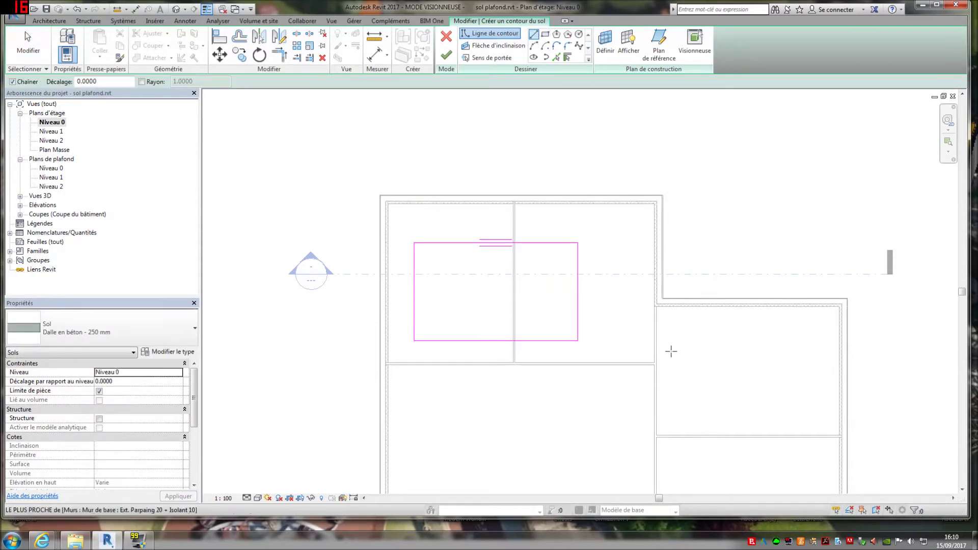
click(657, 306)
click(754, 306)
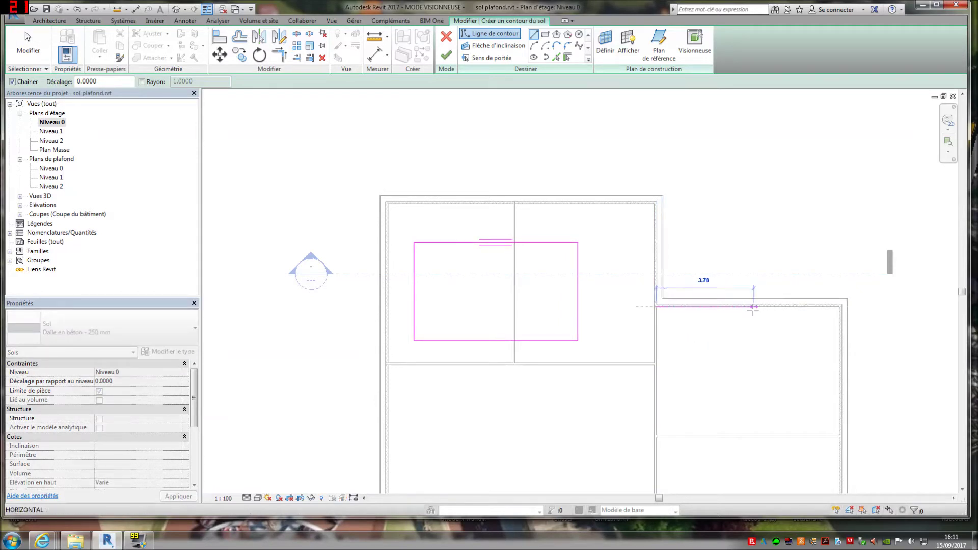
click(754, 367)
click(534, 45)
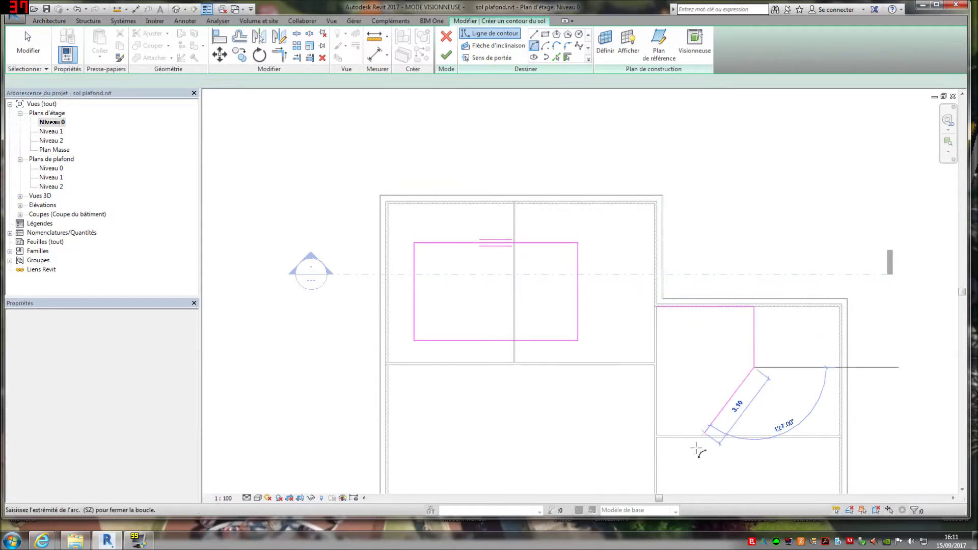
click(611, 330)
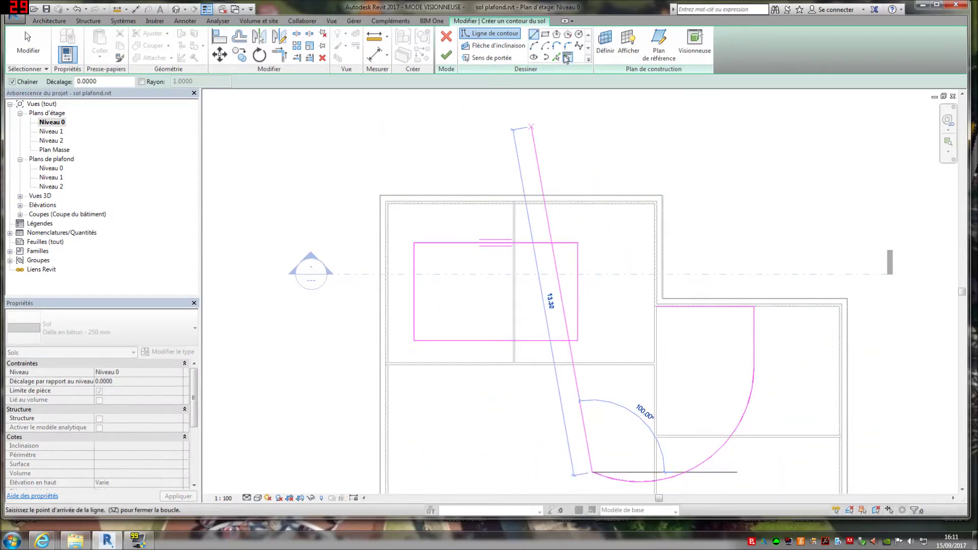
Close the second boundary with a long sloping line from the arc's end and a short line back to the starting corner
key(Escape)
click(533, 34)
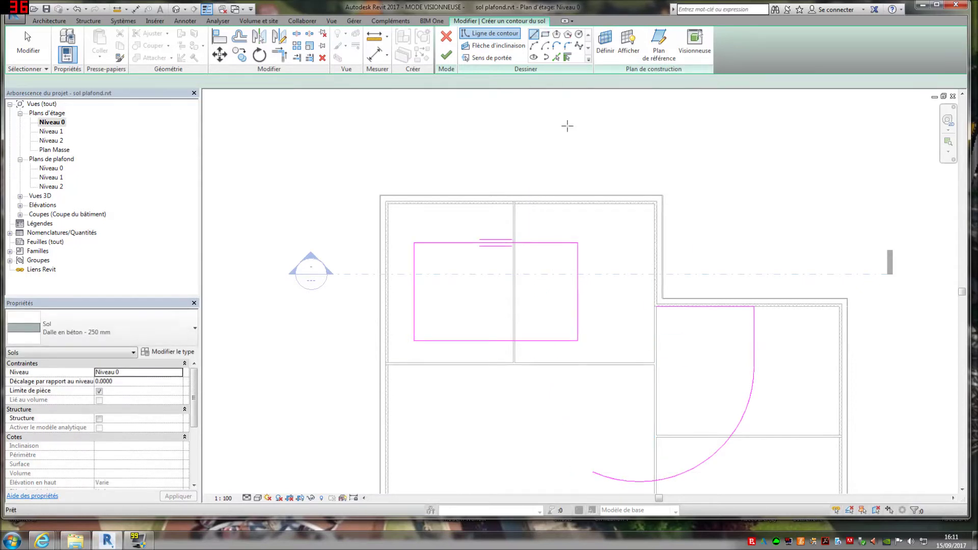
click(592, 473)
click(639, 296)
click(657, 305)
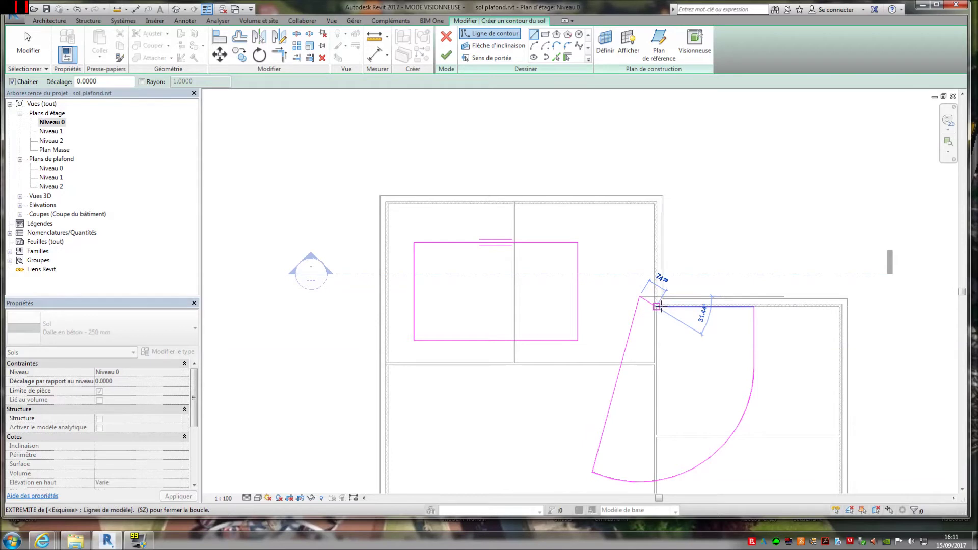
key(Escape)
key(Escape)
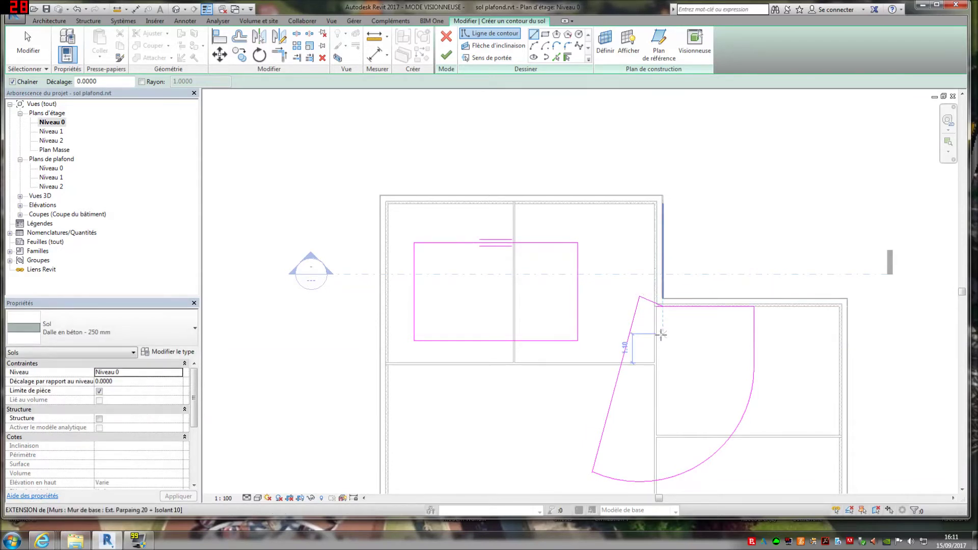
Trim the short closing line and the upper horizontal line to a clean corner, and finish the floor sketch
scroll(665, 321, up, 4)
scroll(673, 320, up, 2)
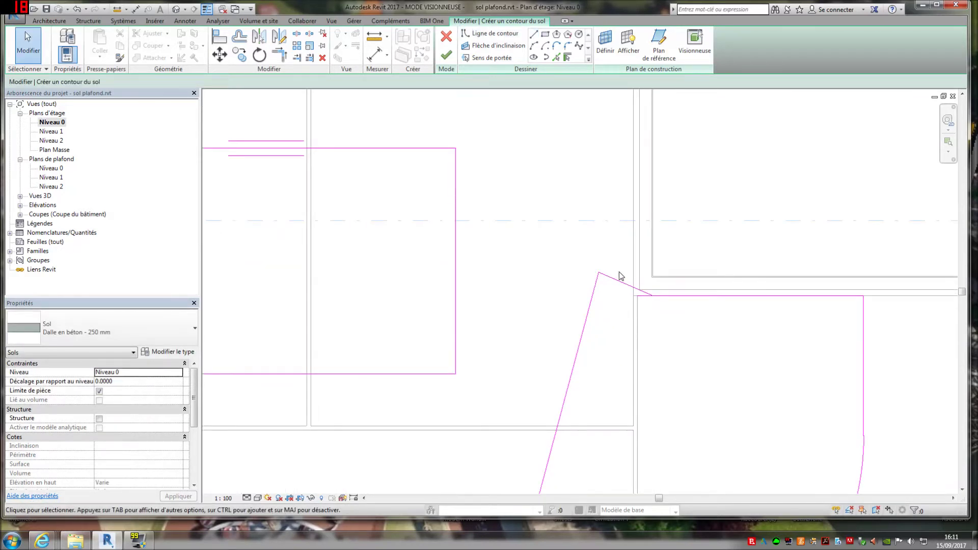
click(280, 53)
click(688, 296)
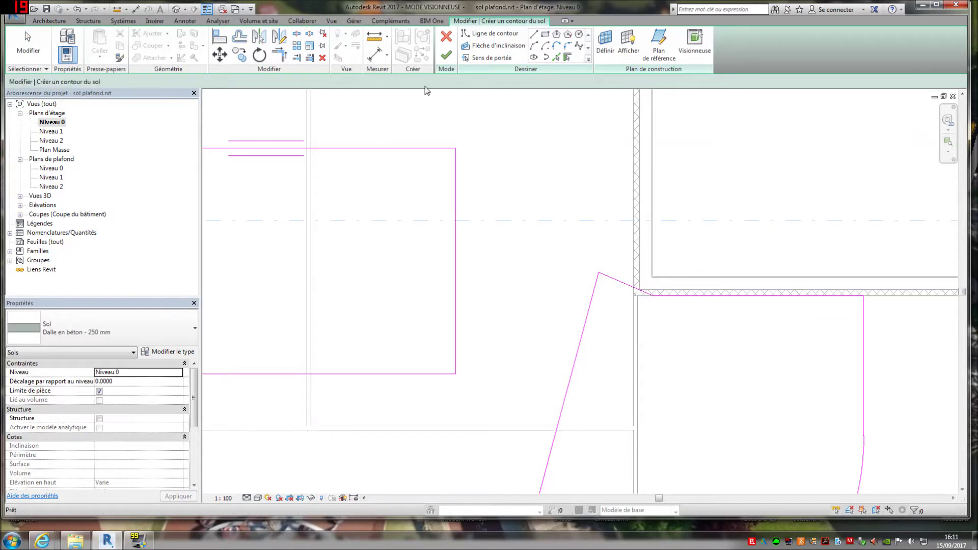
click(447, 55)
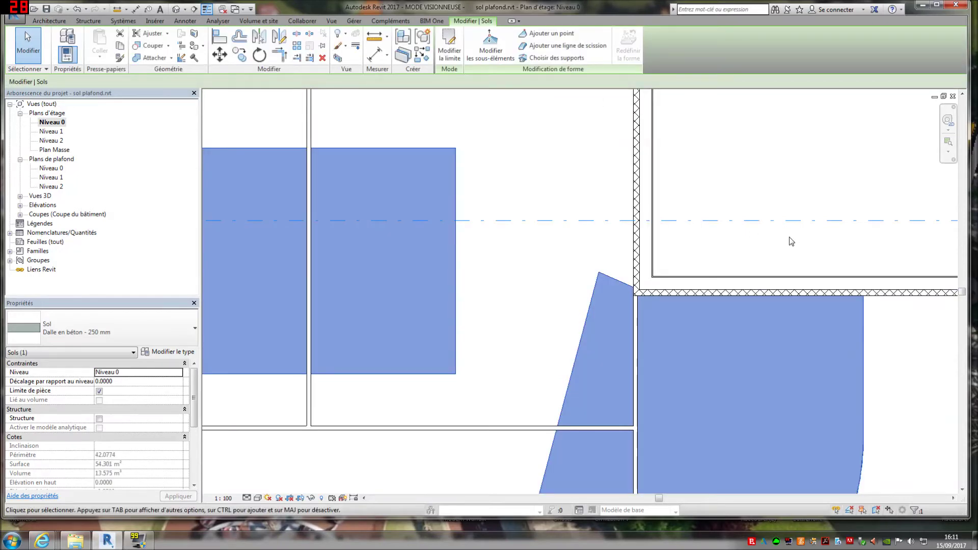
Switch to the 3D view and hide the Plafonds category through the visibility/graphics overrides to expose the floor
scroll(792, 238, down, 2)
click(173, 10)
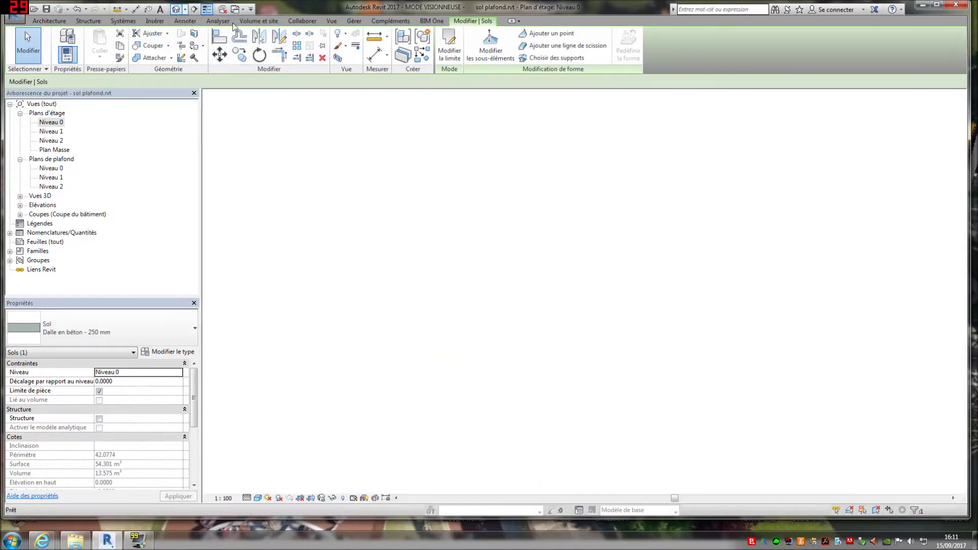
shift+middle_drag(631, 368, 452, 258)
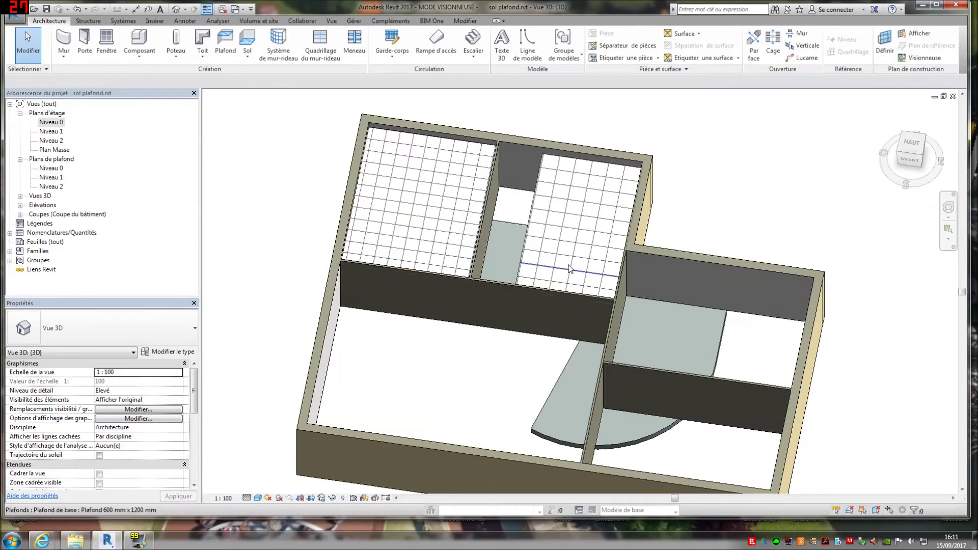
key(v)
key(v)
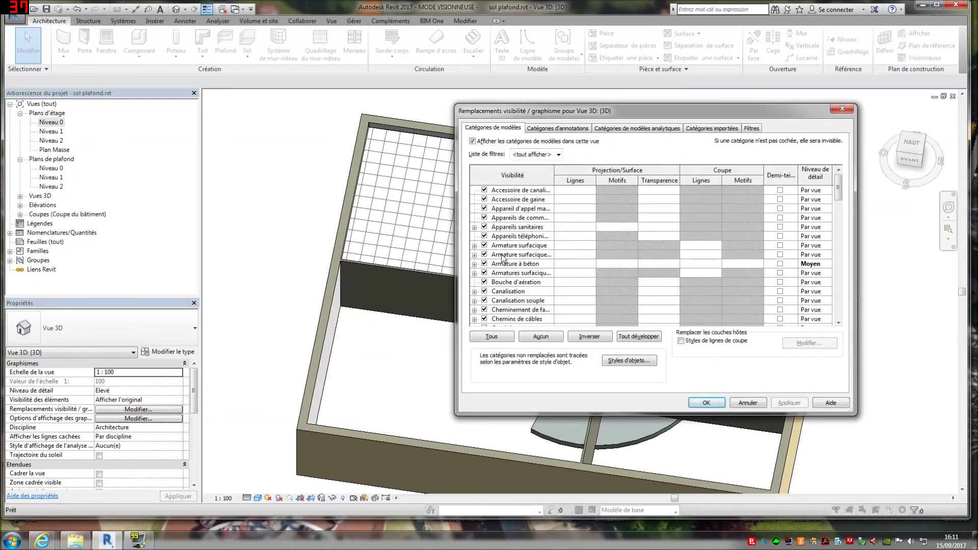
drag(839, 191, 839, 273)
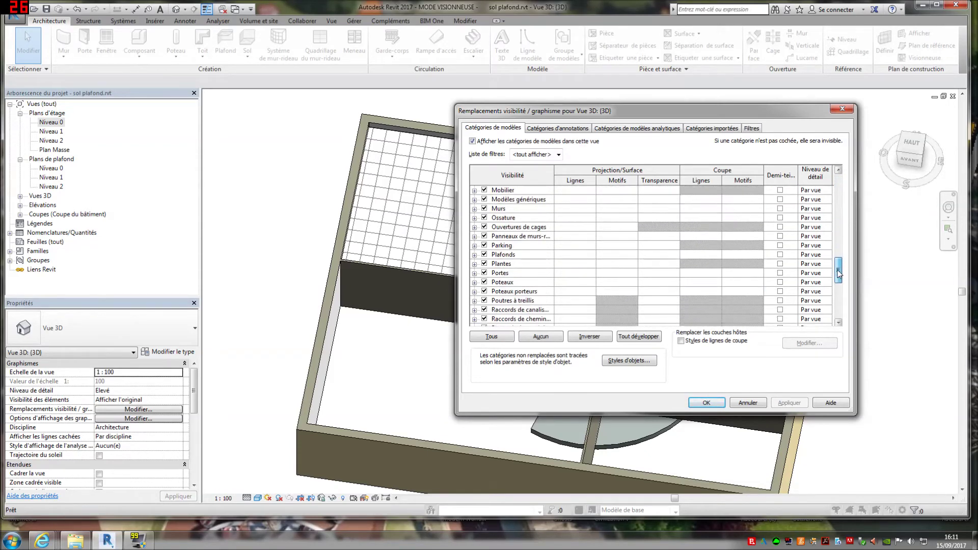
click(485, 255)
key(Return)
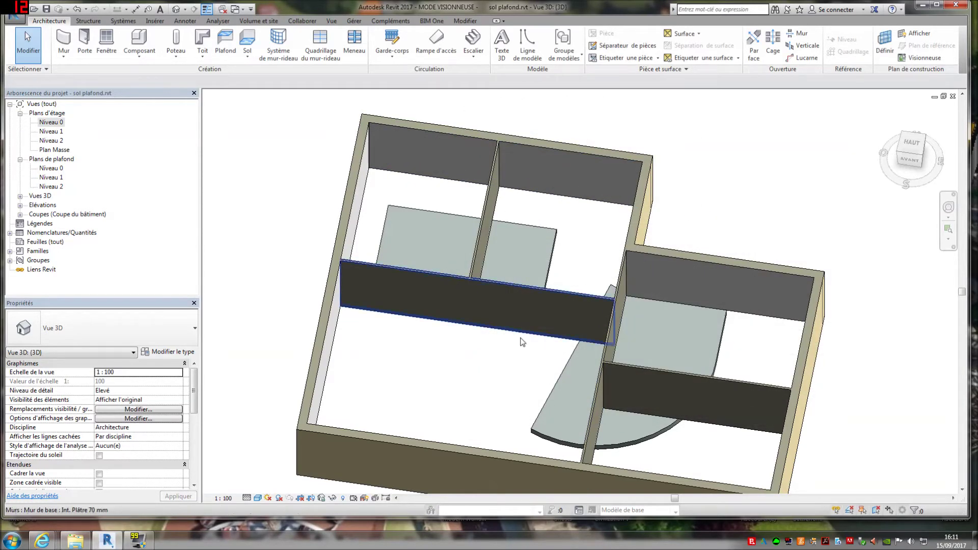
Select the new floor and insert an additional layer into the structure of its Dalle en béton - 250 mm type
shift+middle_drag(475, 398, 508, 397)
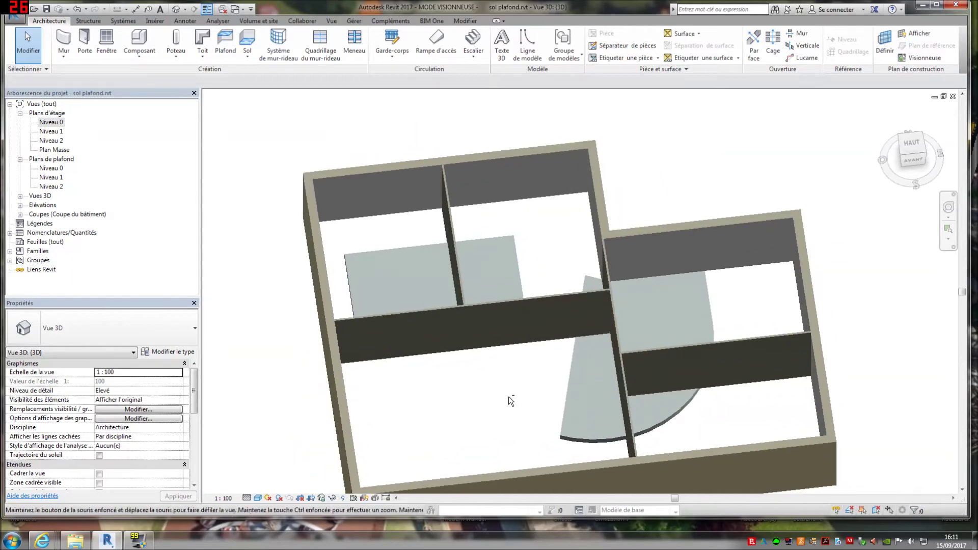
click(510, 244)
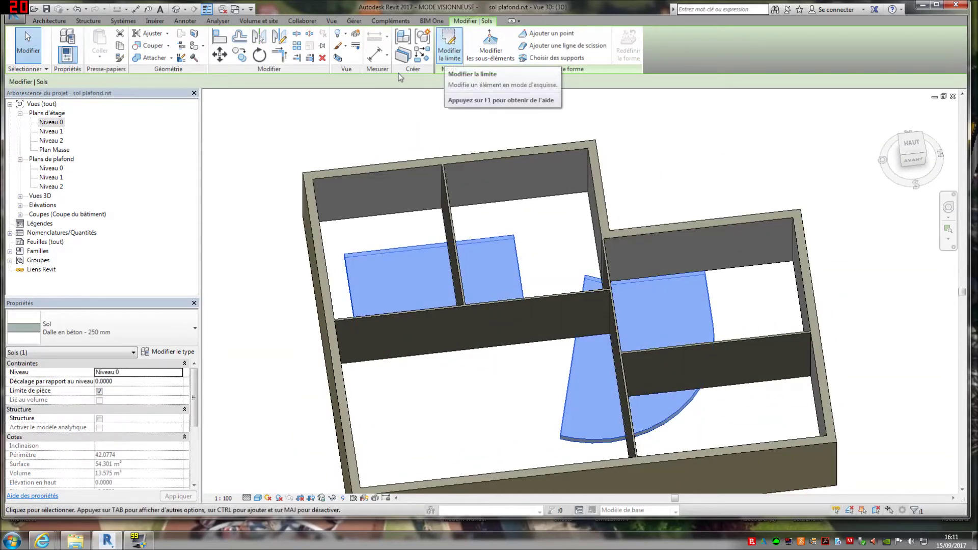
click(145, 331)
click(148, 328)
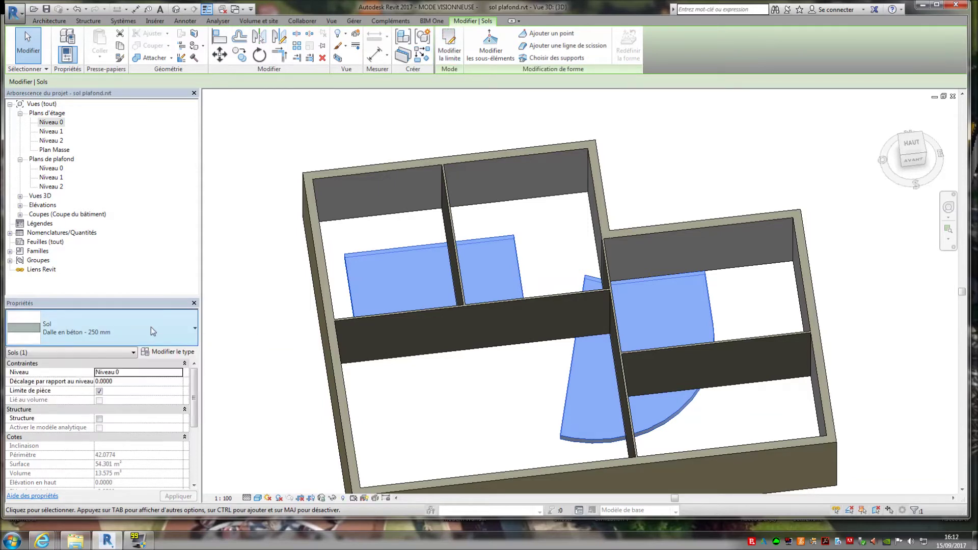
click(169, 353)
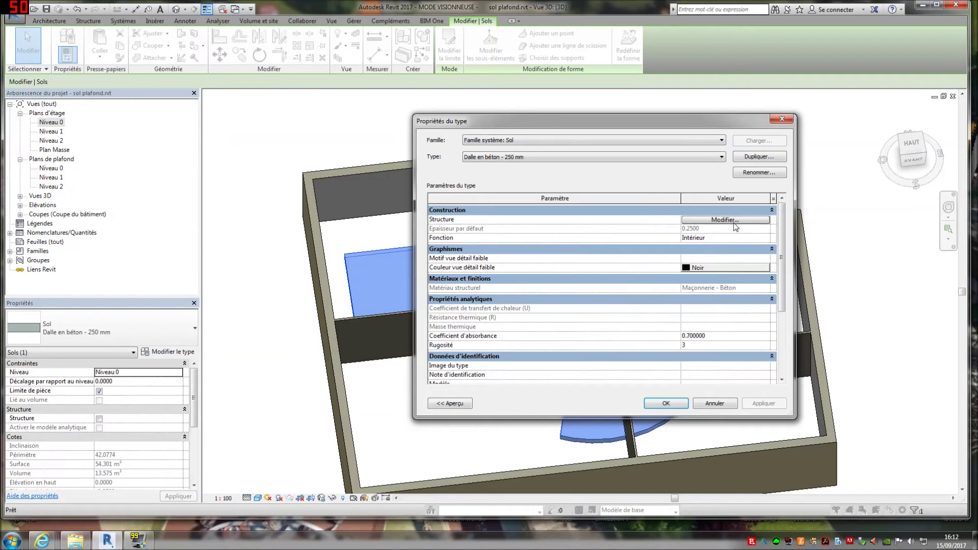
click(733, 220)
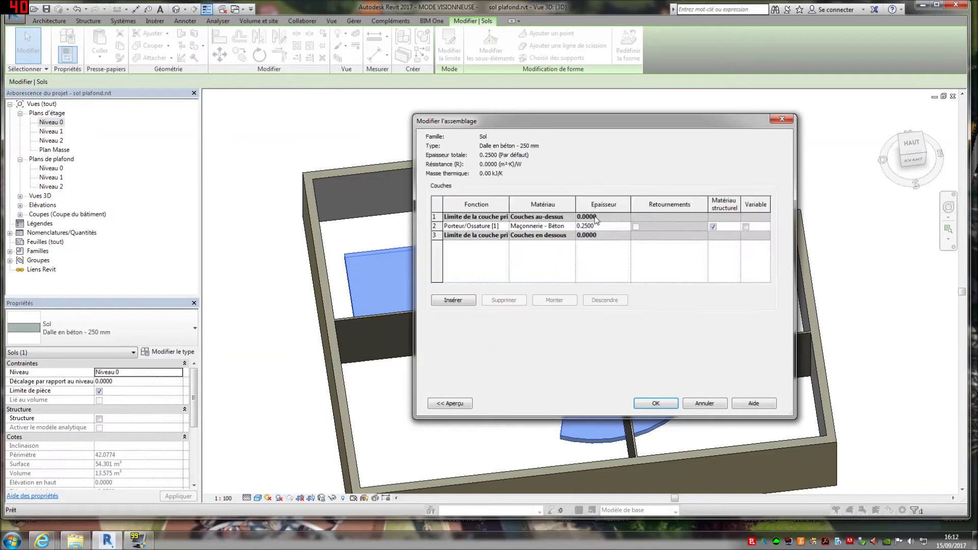
click(466, 304)
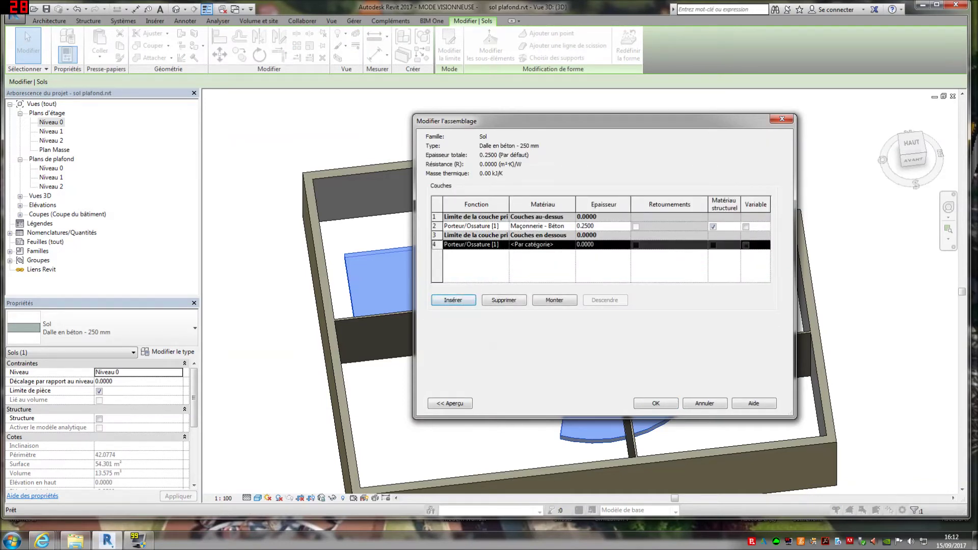
Assign the Maçonnerie - Isolant material to the new layer under the concrete in the floor assembly
click(559, 245)
click(572, 245)
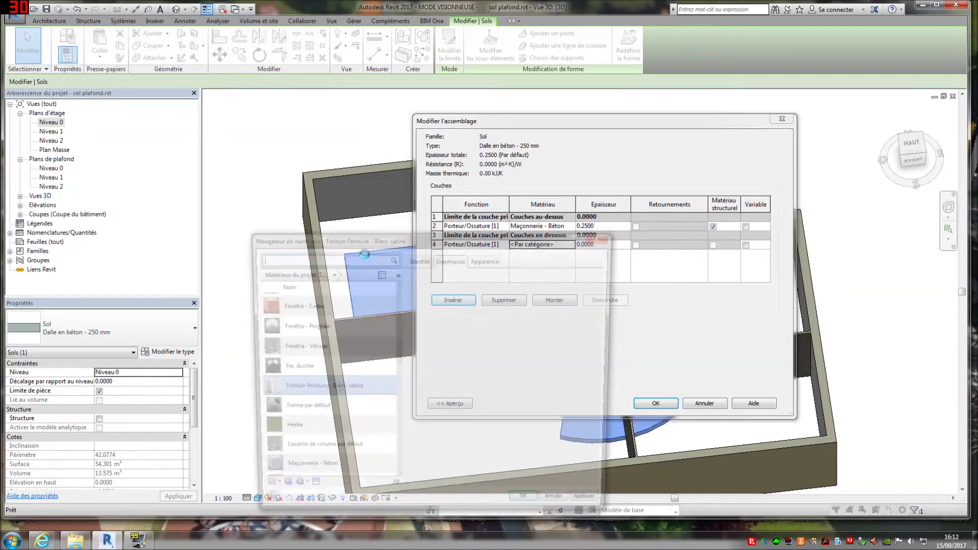
scroll(280, 332, up, 1)
click(325, 358)
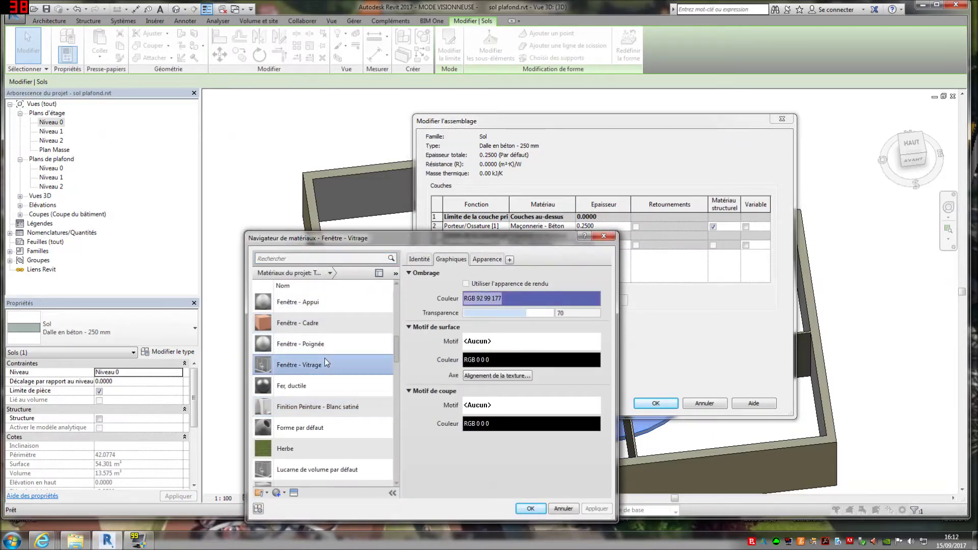
scroll(356, 368, up, 3)
scroll(310, 337, up, 2)
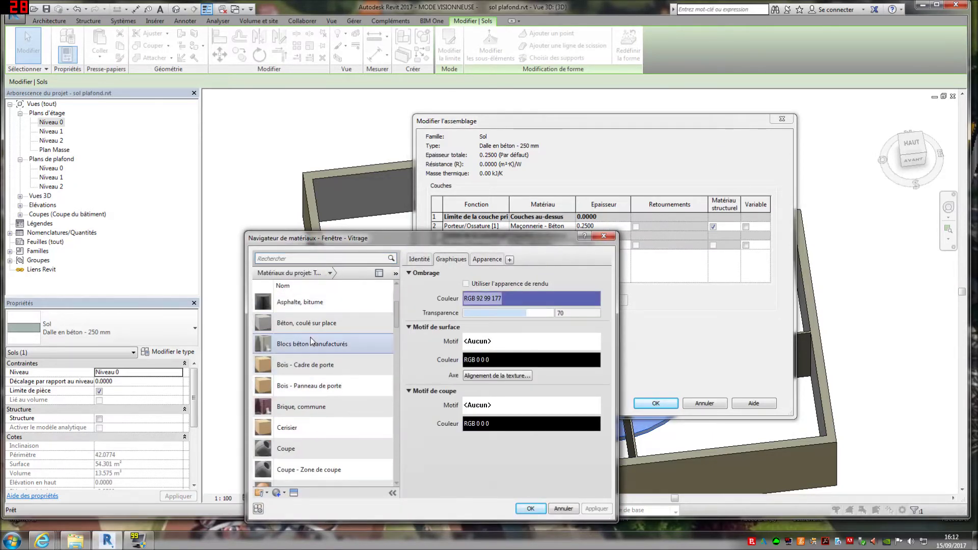
click(320, 327)
scroll(317, 343, up, 1)
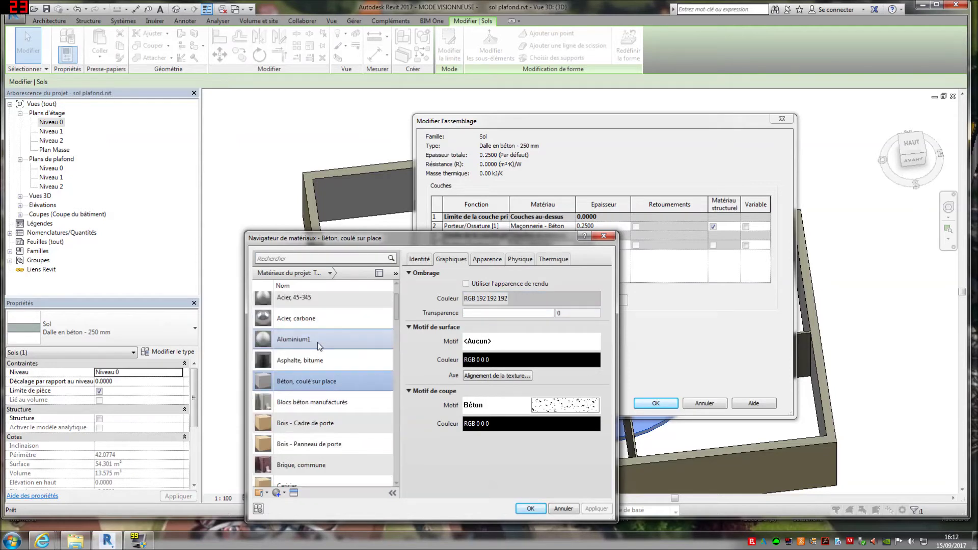
scroll(317, 350, down, 4)
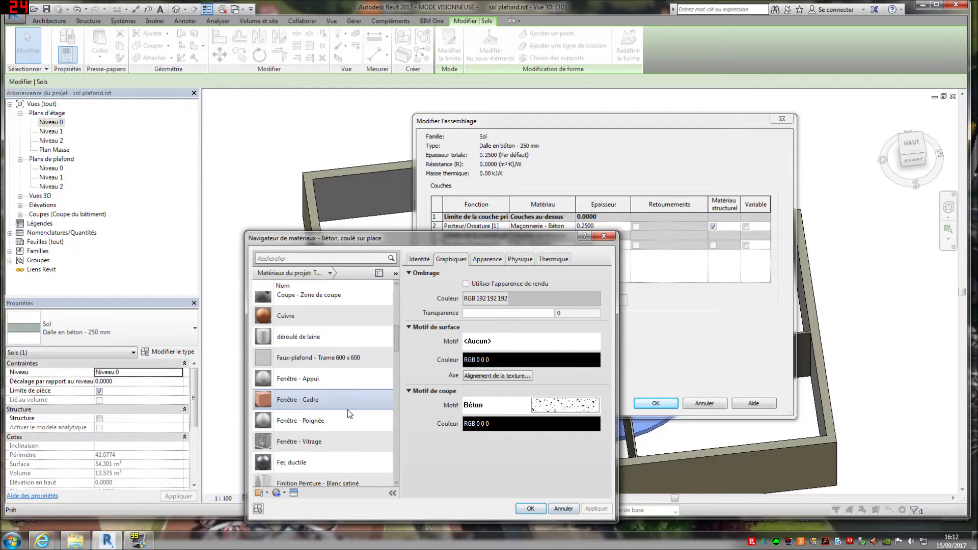
click(351, 357)
scroll(351, 356, down, 5)
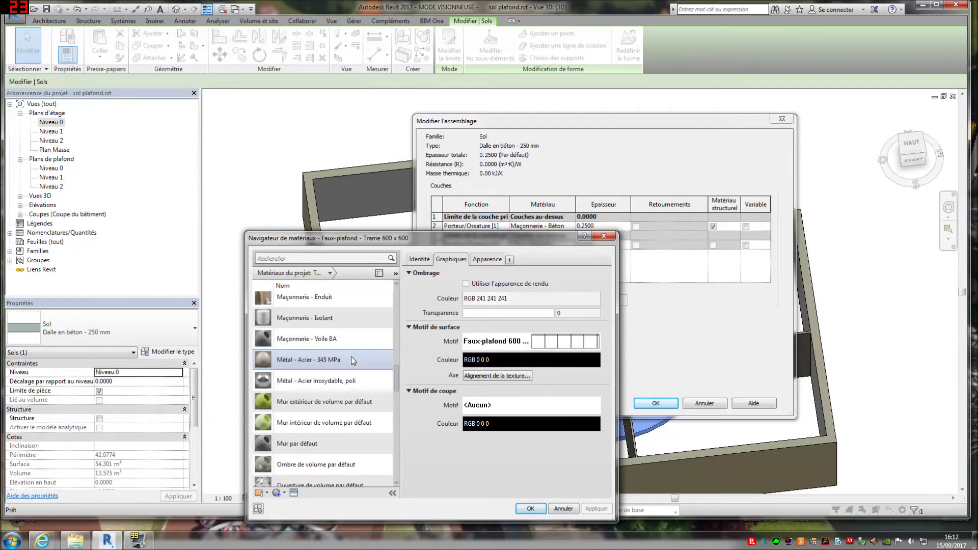
click(322, 321)
click(530, 509)
Set the insulation layer's thickness to 0.1 and accept the edited floor assembly
click(607, 241)
text(0.1)
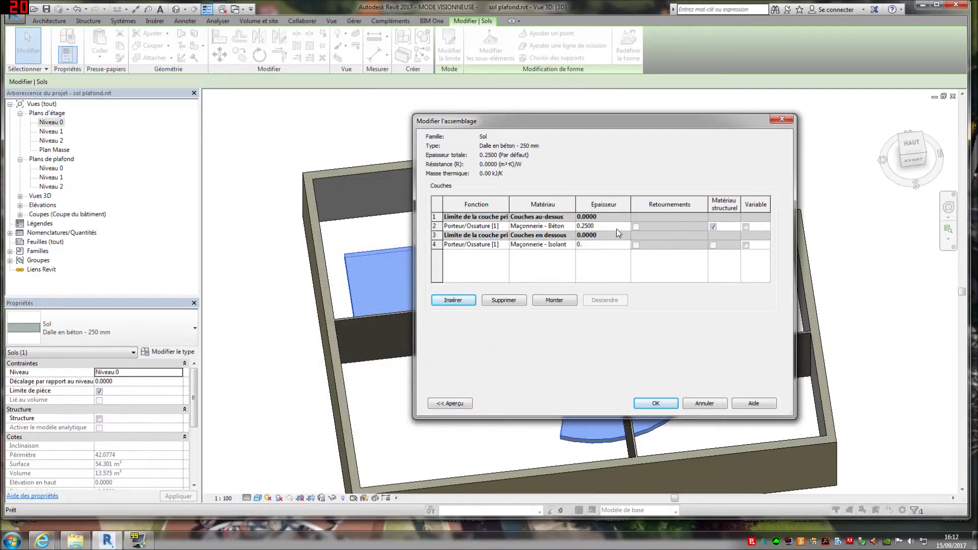
click(642, 407)
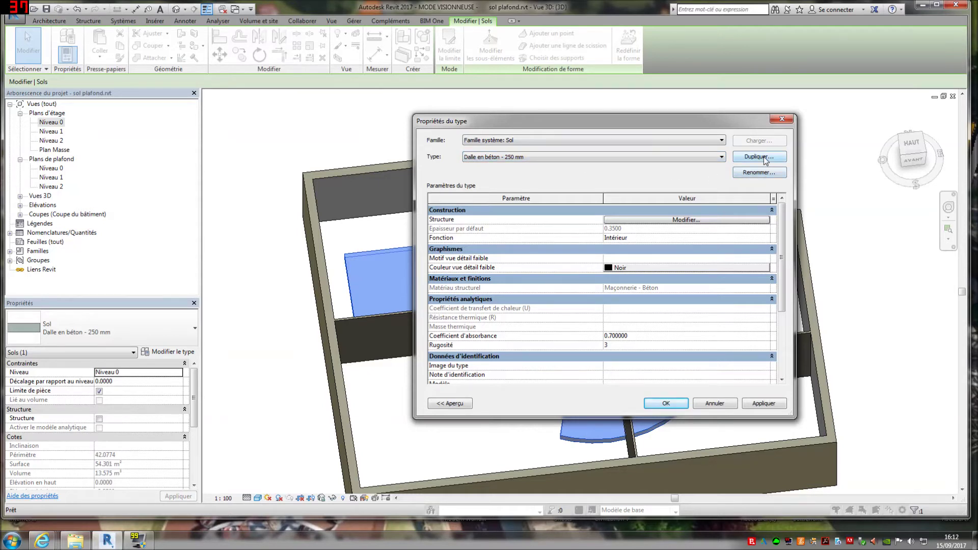
Rename the floor type as Dalle en béton - 250 +10 isolant, apply the type changes and deselect the floor
click(763, 173)
click(636, 270)
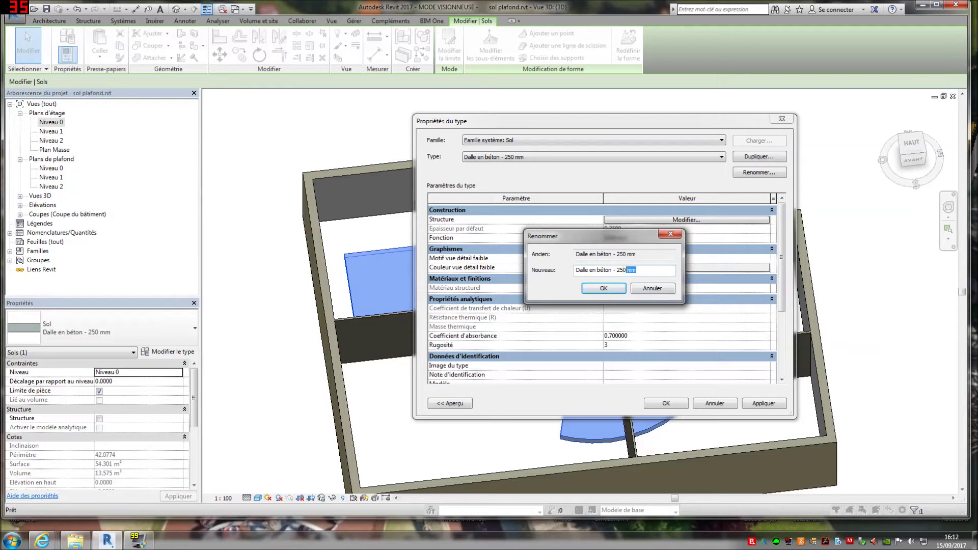
key(BackSpace)
click(606, 289)
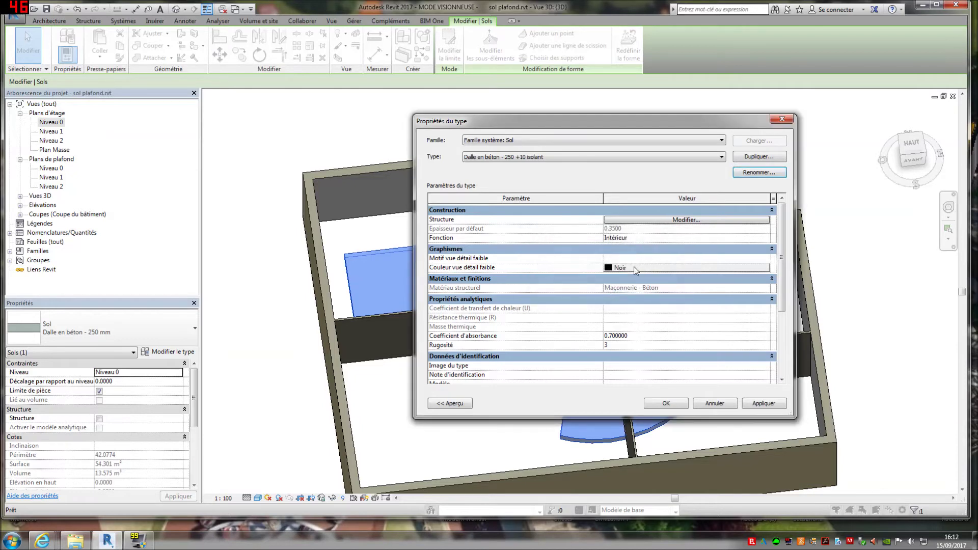
click(671, 401)
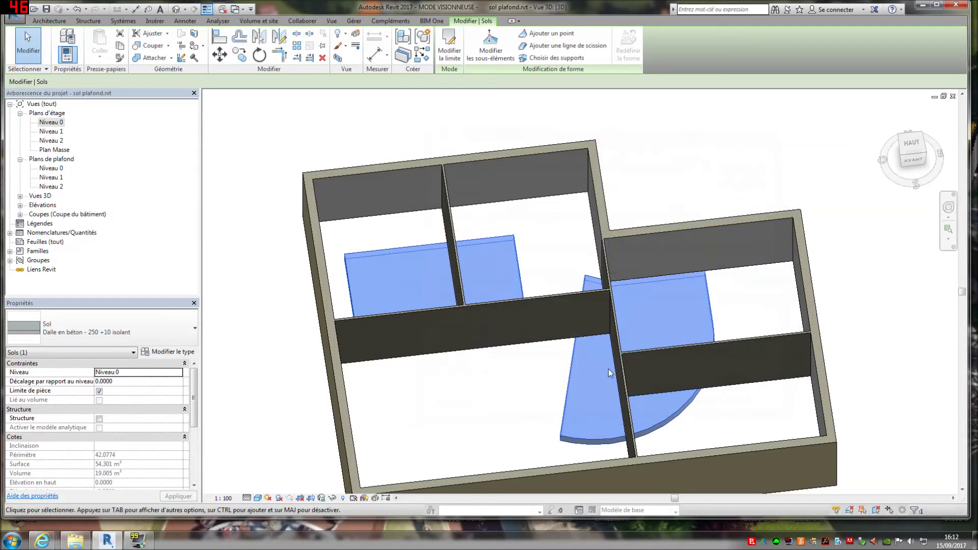
click(723, 160)
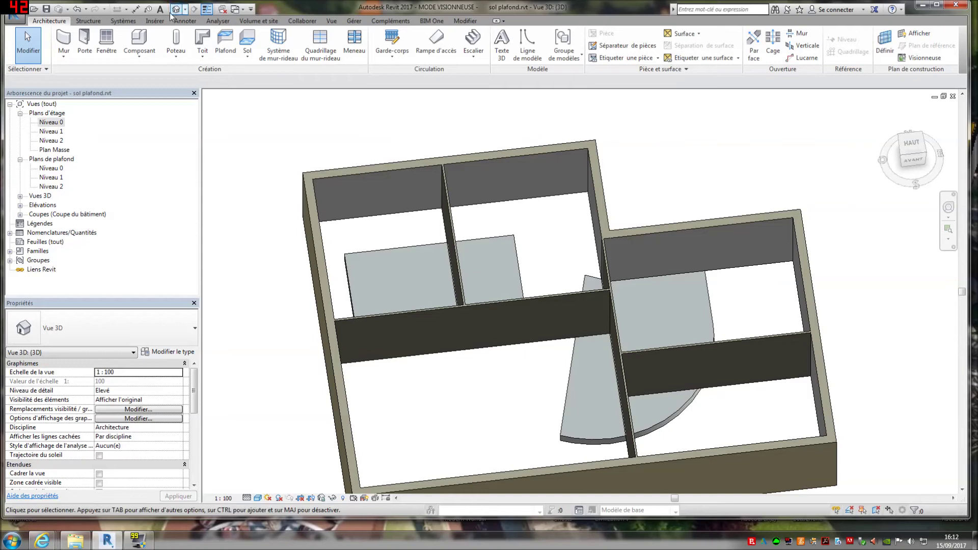
Open the Niveau 0 floor plan and go to the section view of the line crossing the building
double_click(51, 123)
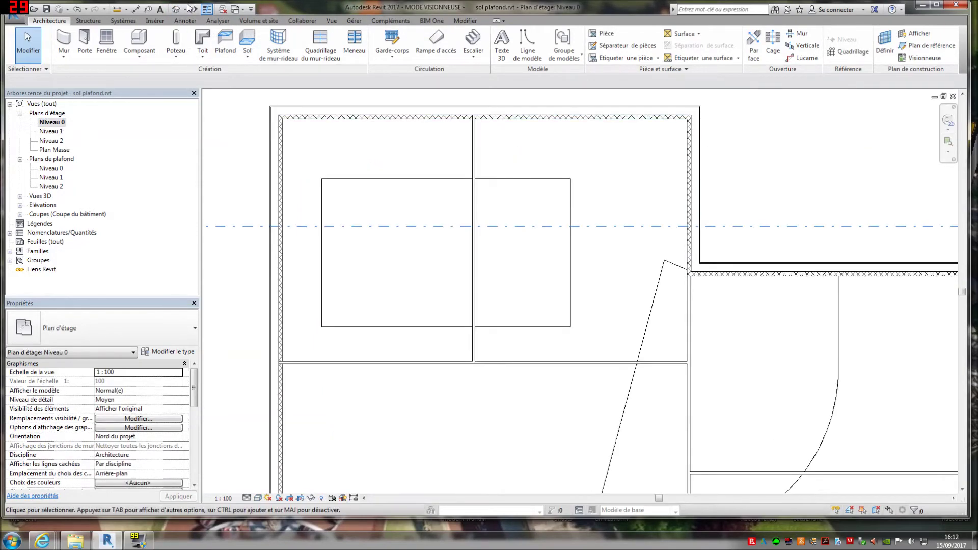
right_click(624, 227)
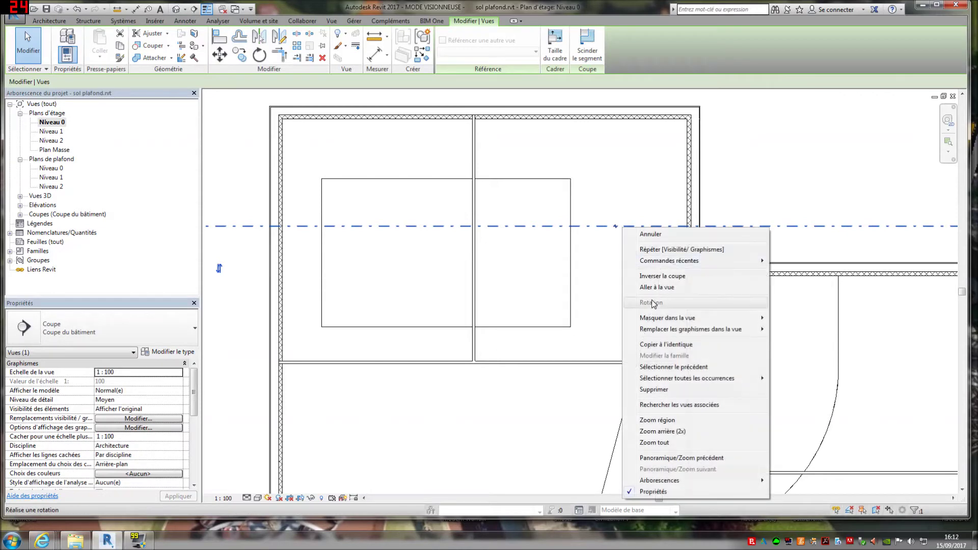
click(661, 286)
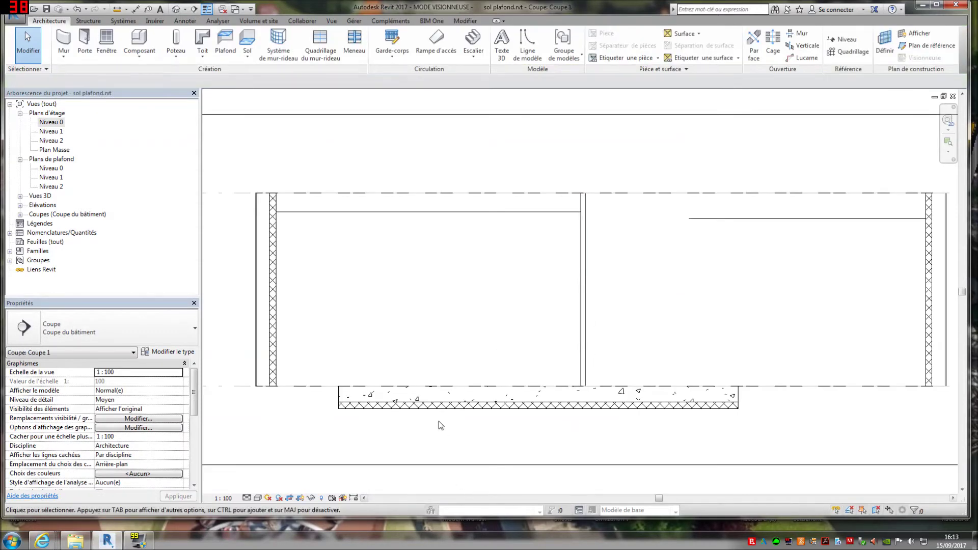
Examine the floor's concrete and insulation layers and its position relative to the walls in the section view
scroll(484, 408, up, 1)
click(493, 403)
scroll(257, 399, up, 2)
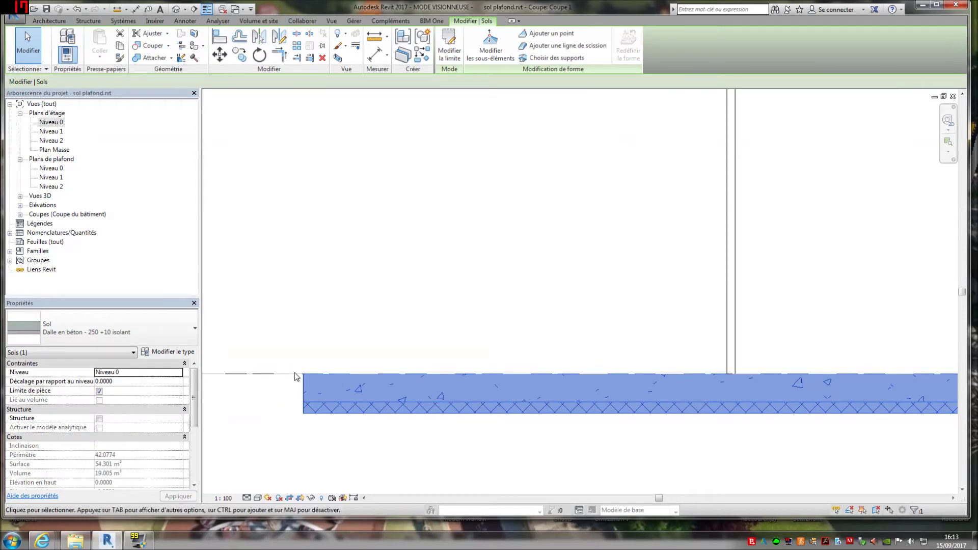
scroll(302, 377, down, 3)
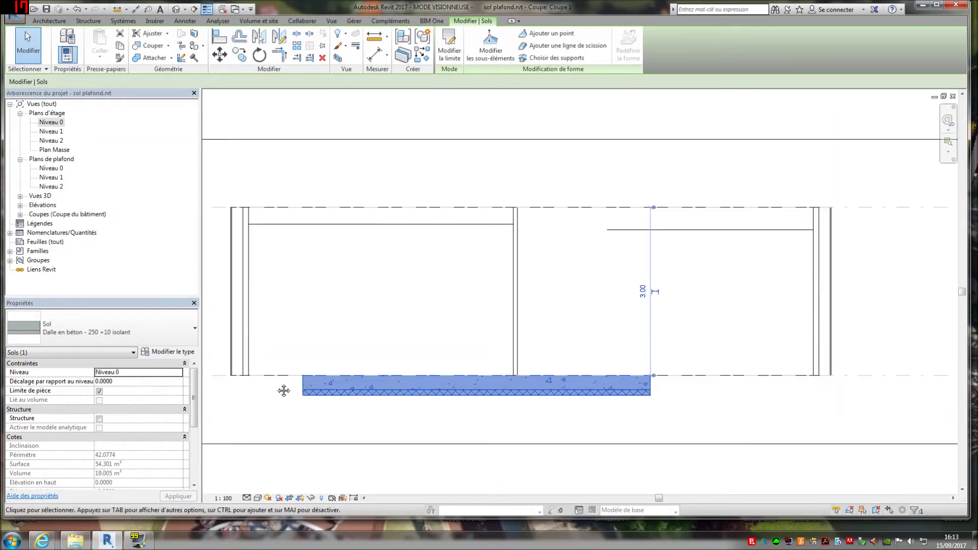
middle_drag(284, 388, 468, 395)
scroll(485, 382, down, 1)
scroll(602, 386, up, 1)
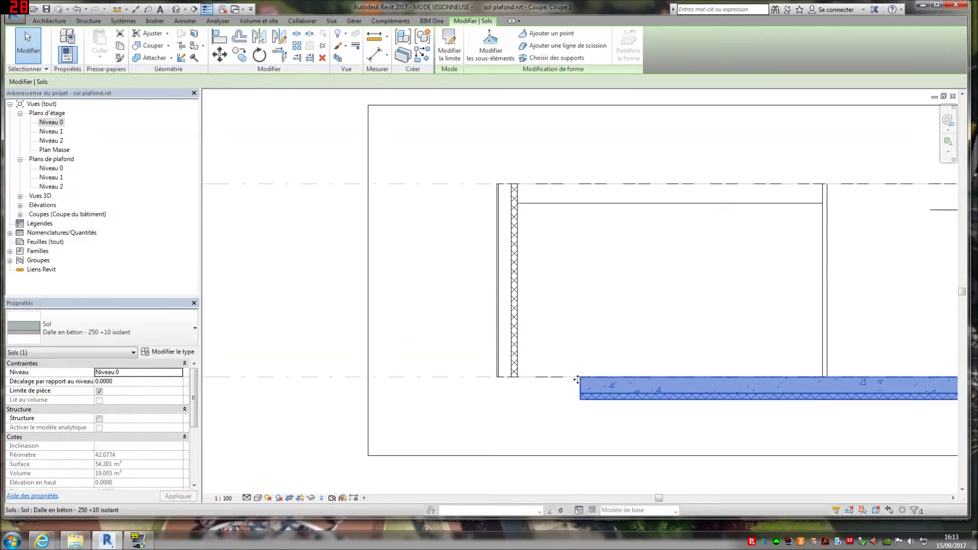
scroll(408, 408, down, 3)
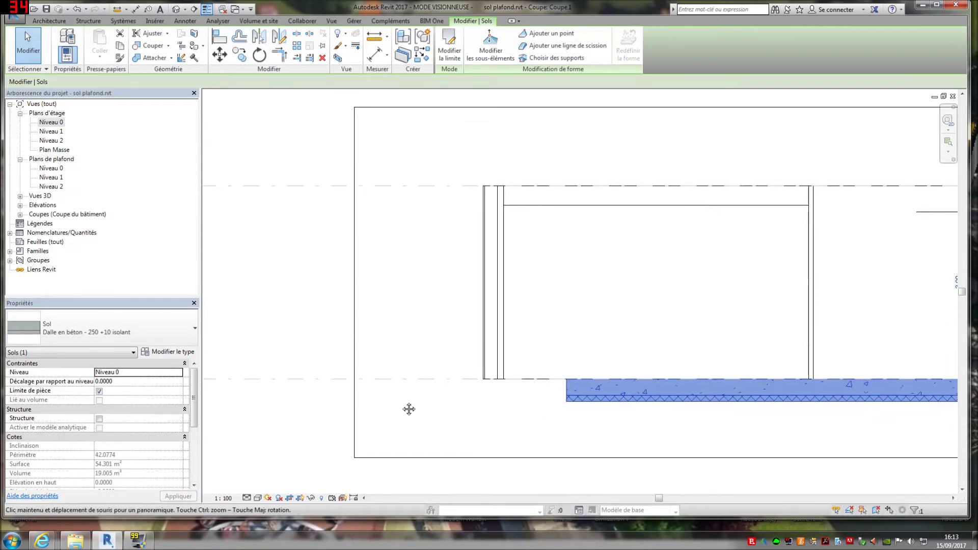
scroll(866, 378, down, 1)
click(714, 400)
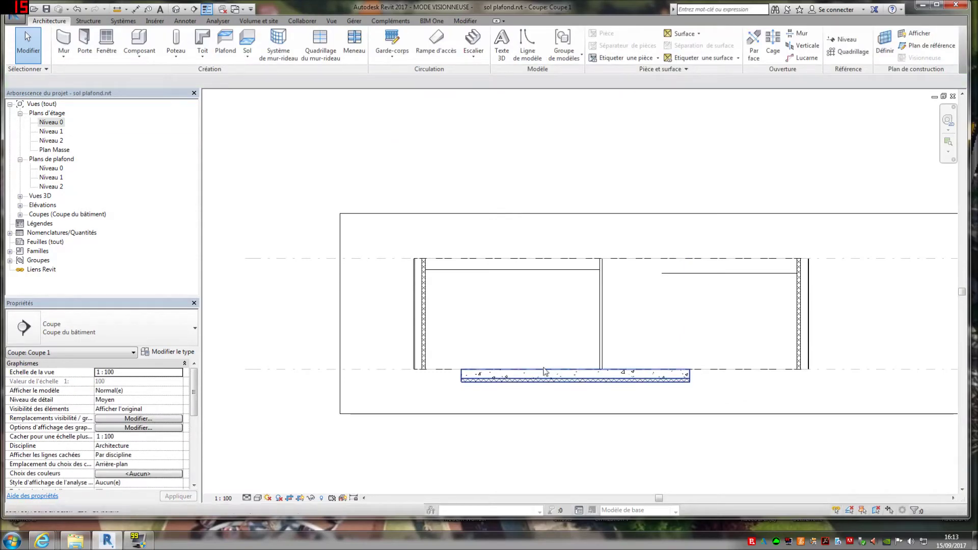
Select the floor in the section and return to the Niveau 0 floor plan with it still selected
click(593, 380)
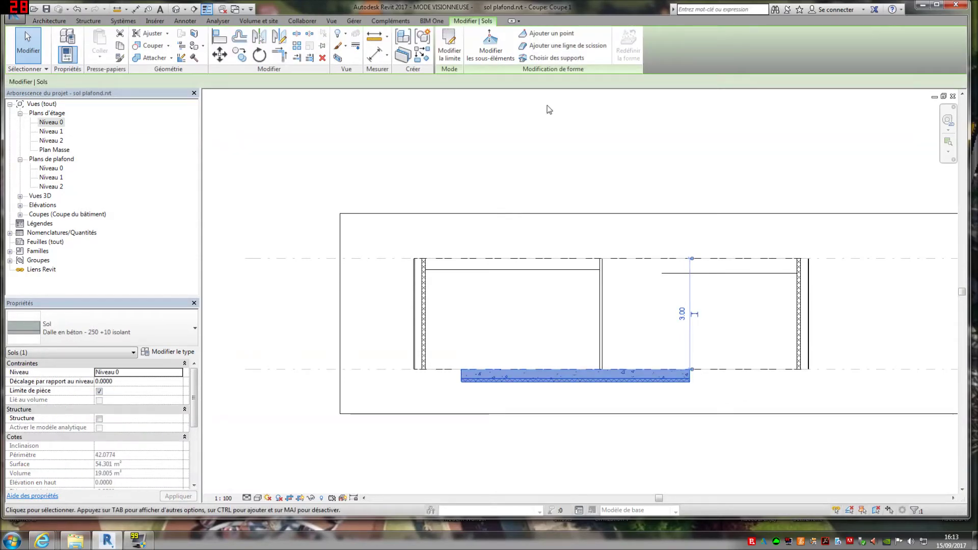
double_click(56, 122)
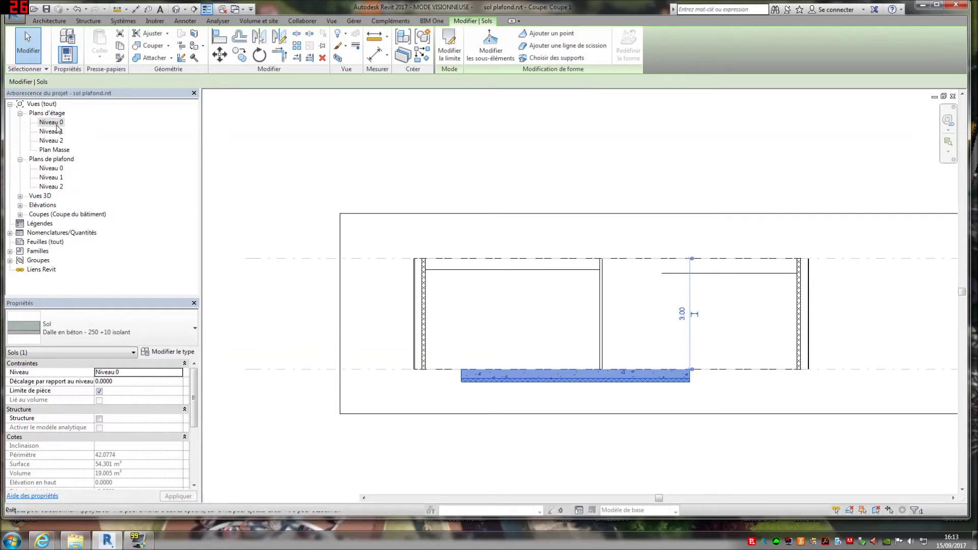
scroll(640, 309, down, 2)
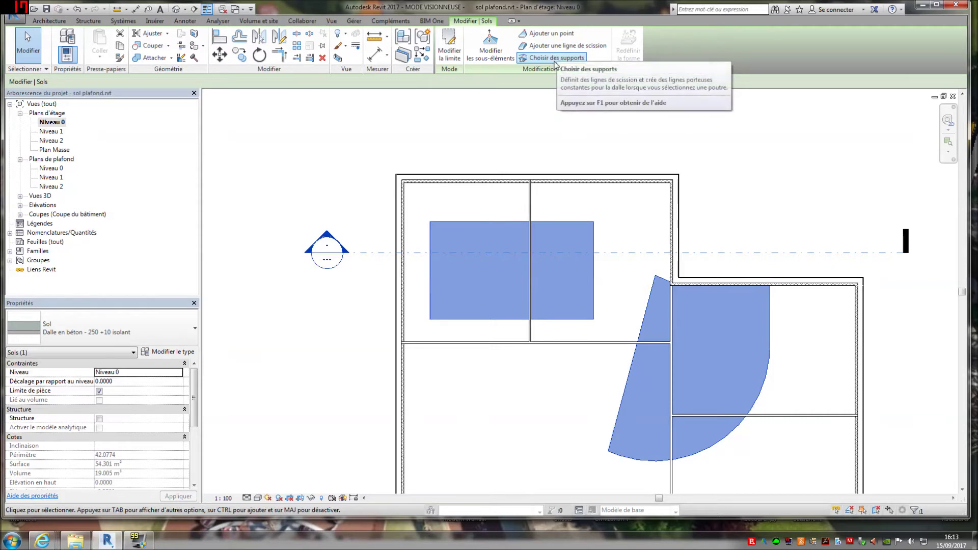
scroll(542, 69, up, 1)
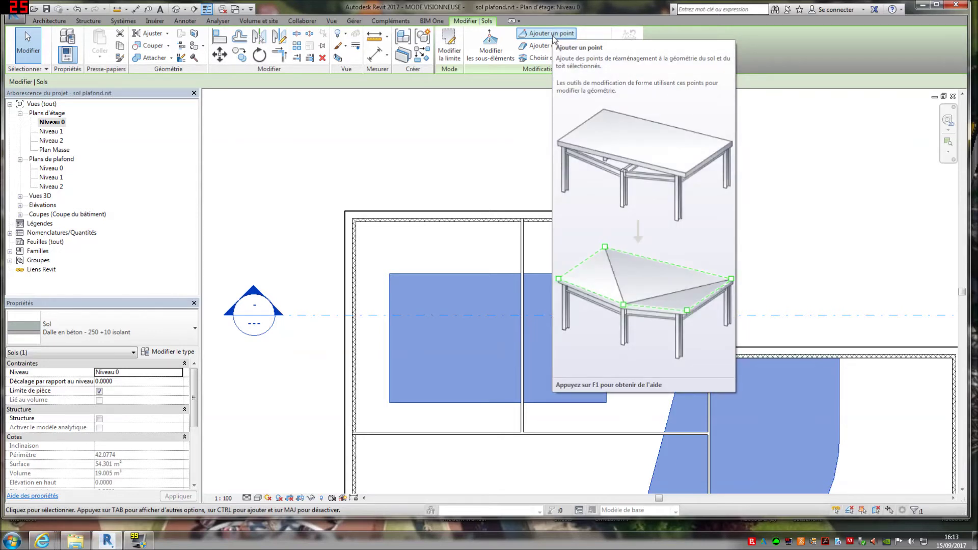
click(553, 34)
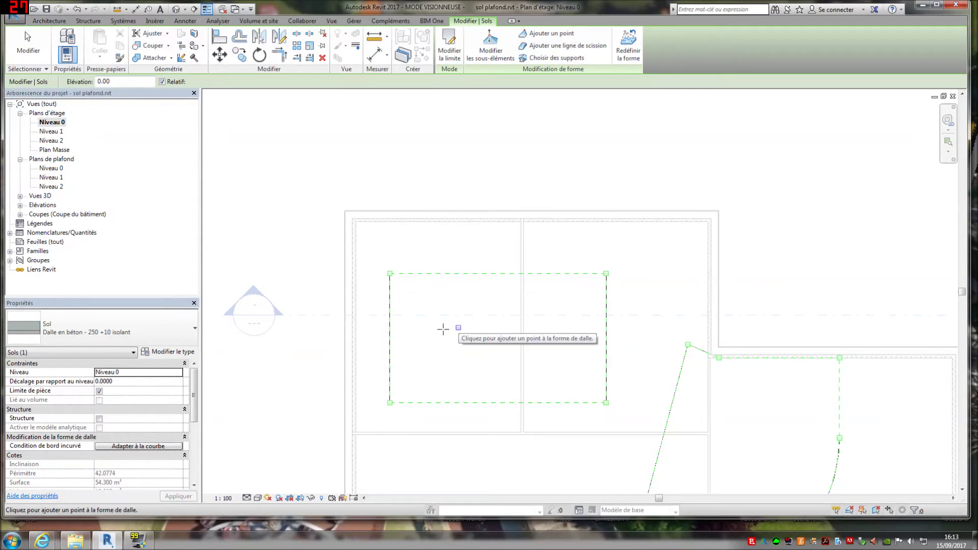
key(Escape)
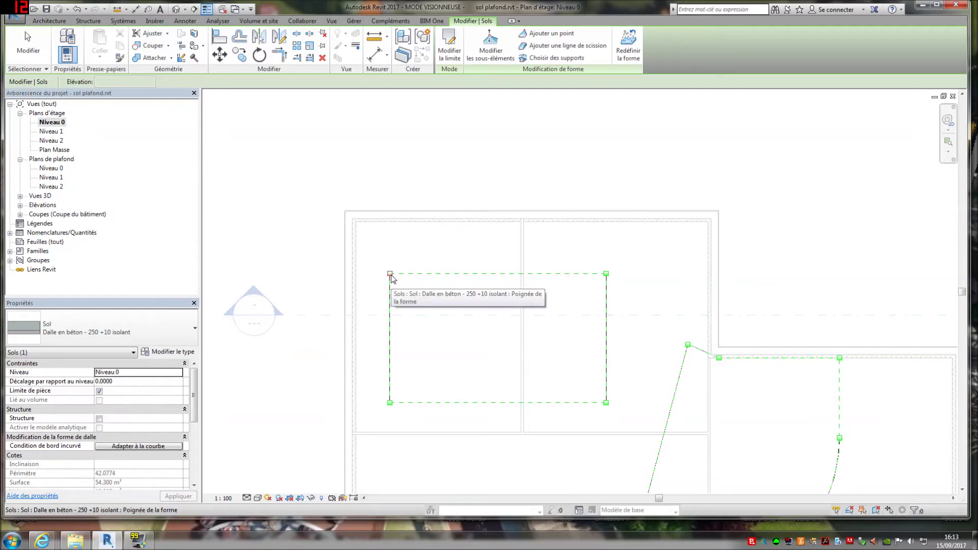
key(Escape)
Modify the floor's sub-elements by setting the rectangular slab's upper-left corner point to an elevation of -0.1, and finish the shape edit
click(469, 277)
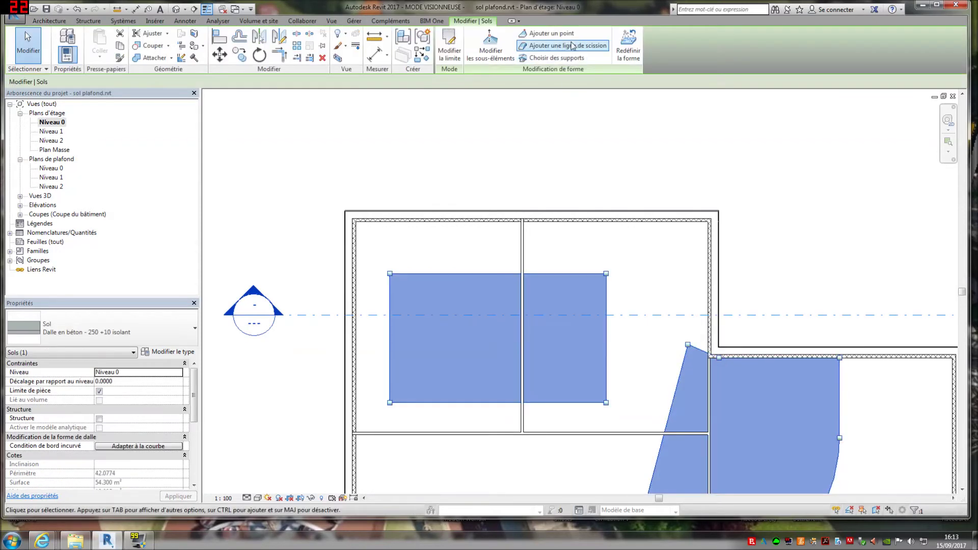
click(492, 48)
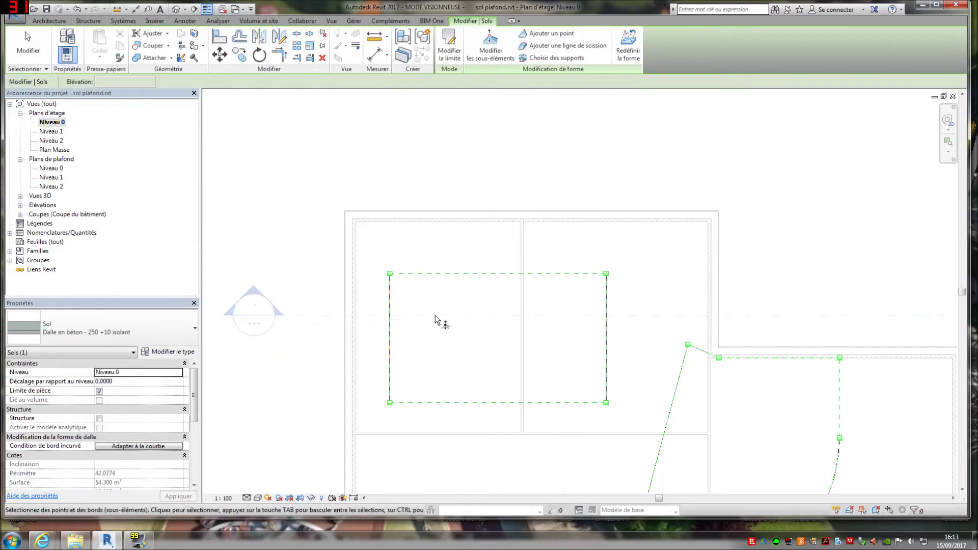
click(391, 275)
click(396, 271)
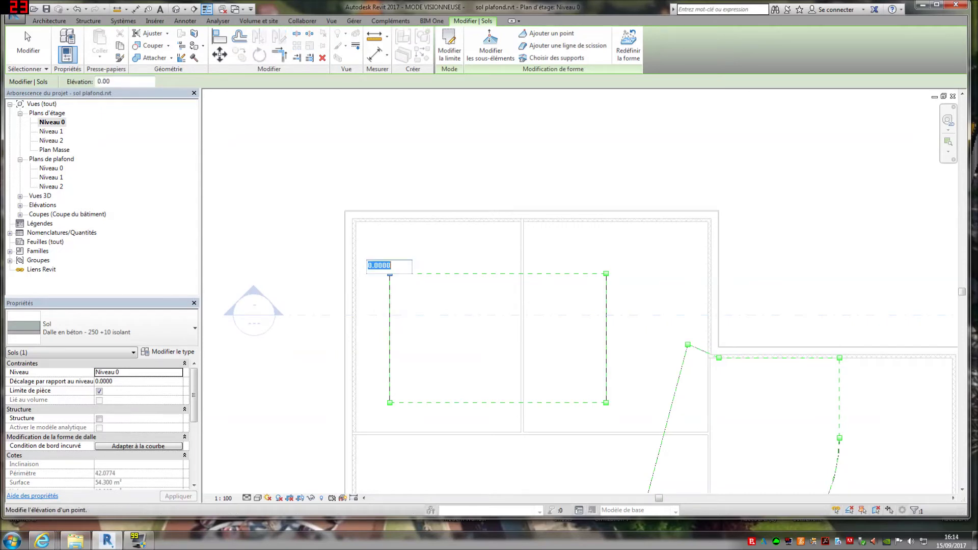
text(-0.1)
key(Return)
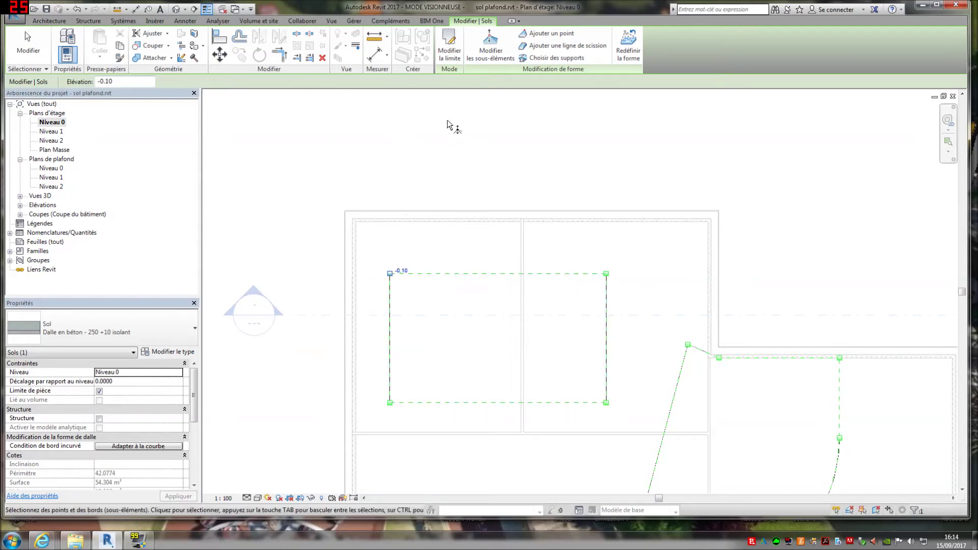
click(439, 131)
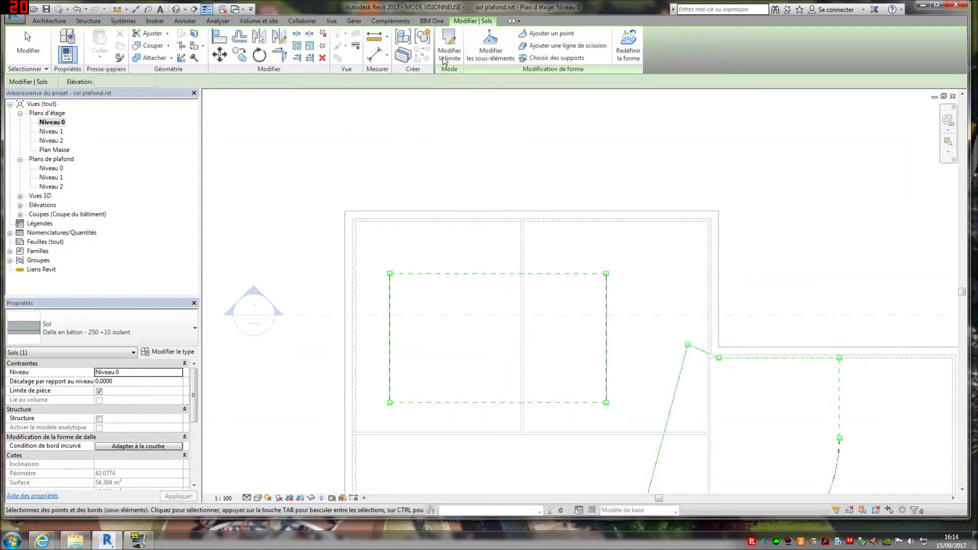
click(568, 163)
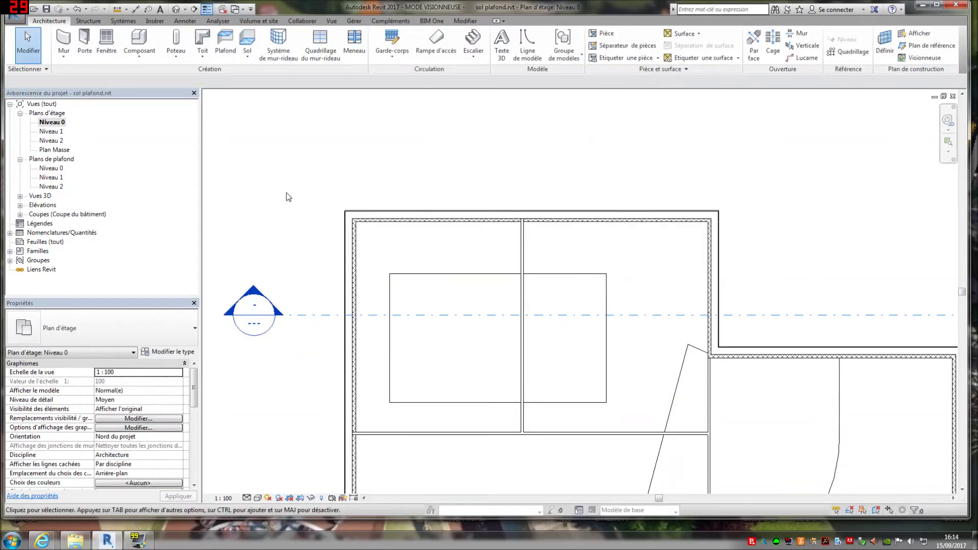
Select the floor in the 3D view and examine its slope in the Coupe 1 section view
click(176, 9)
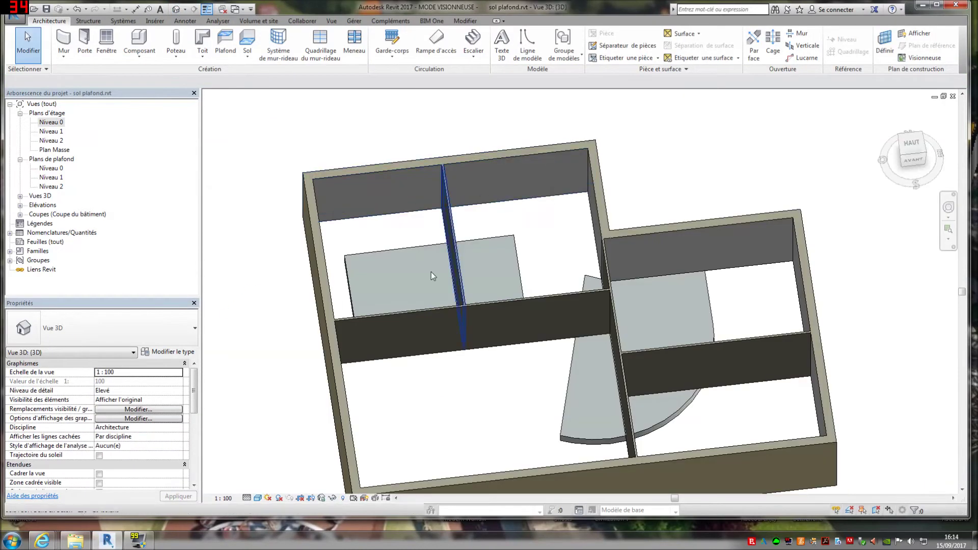
click(352, 295)
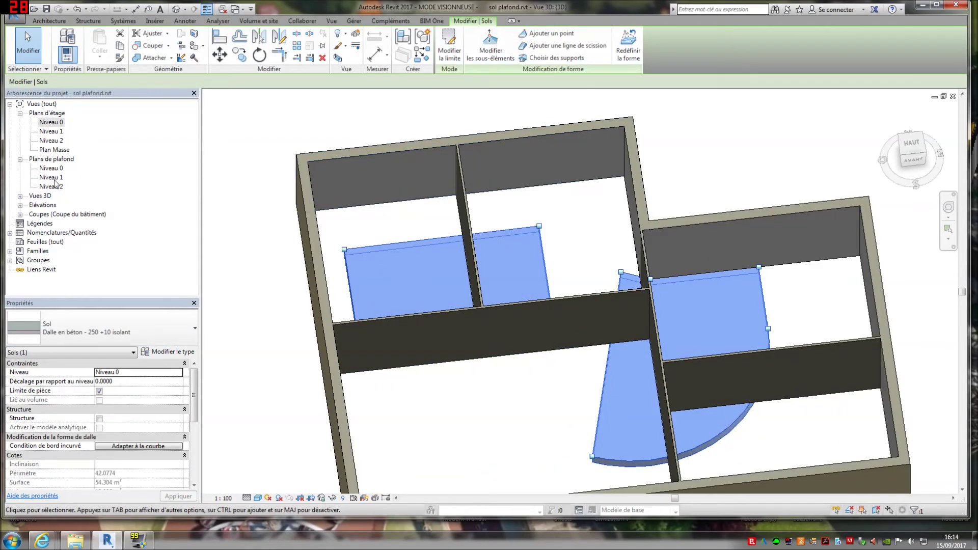
click(19, 214)
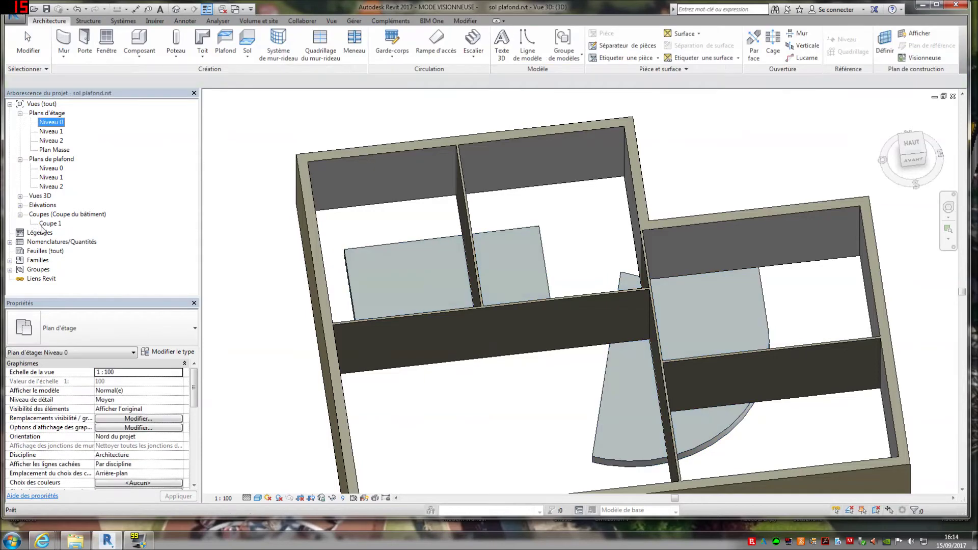
double_click(50, 224)
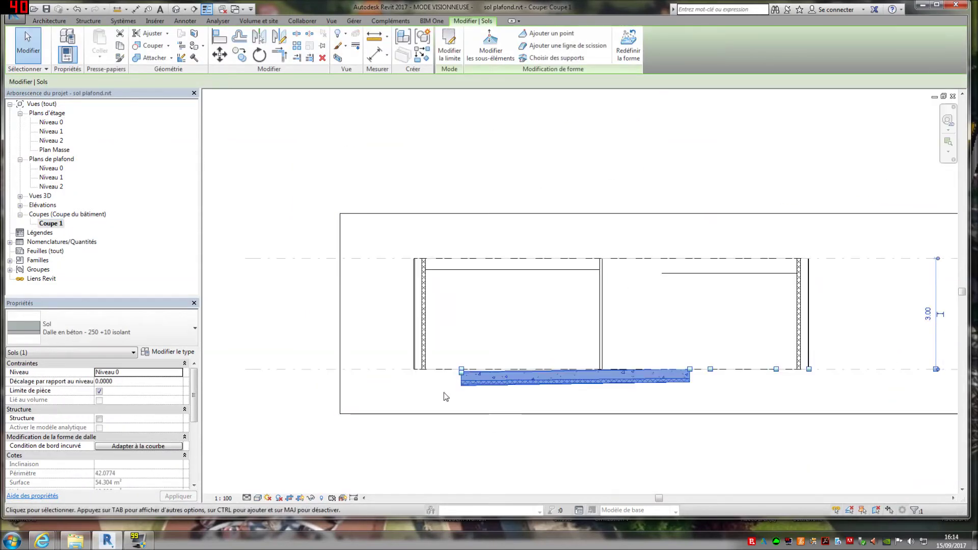
scroll(468, 372, up, 3)
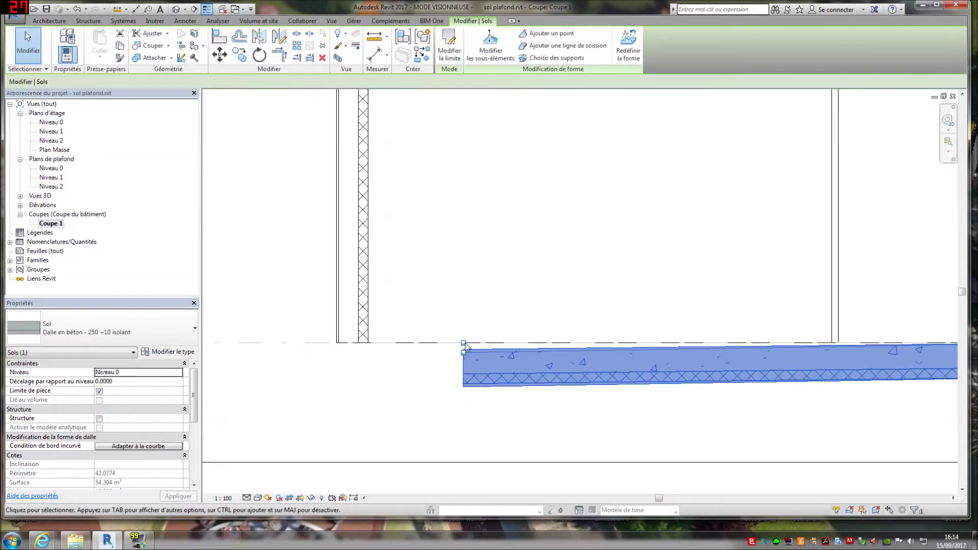
scroll(467, 349, down, 3)
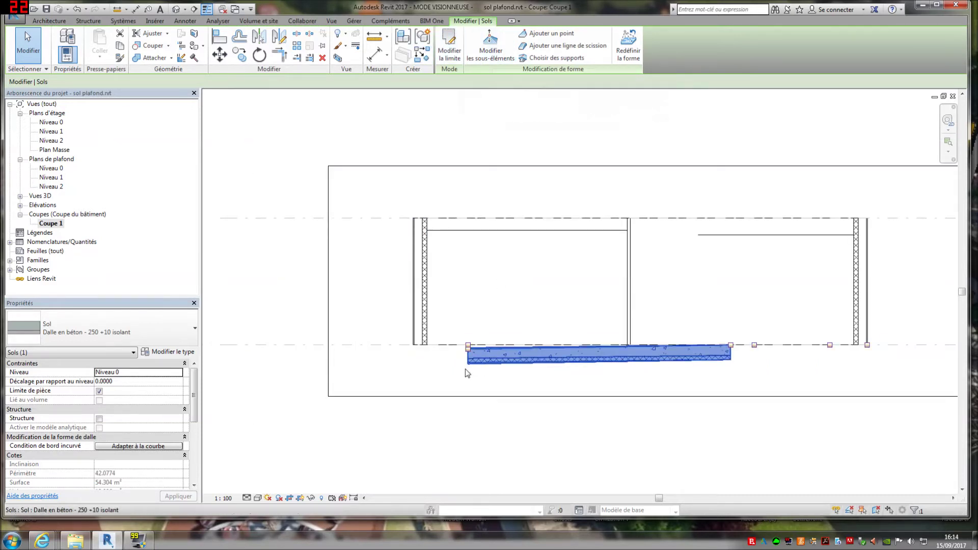
Modify the floor's sub-elements in the section by setting the rectangular slab's lowered left corner point to an elevation of -0.5
click(491, 45)
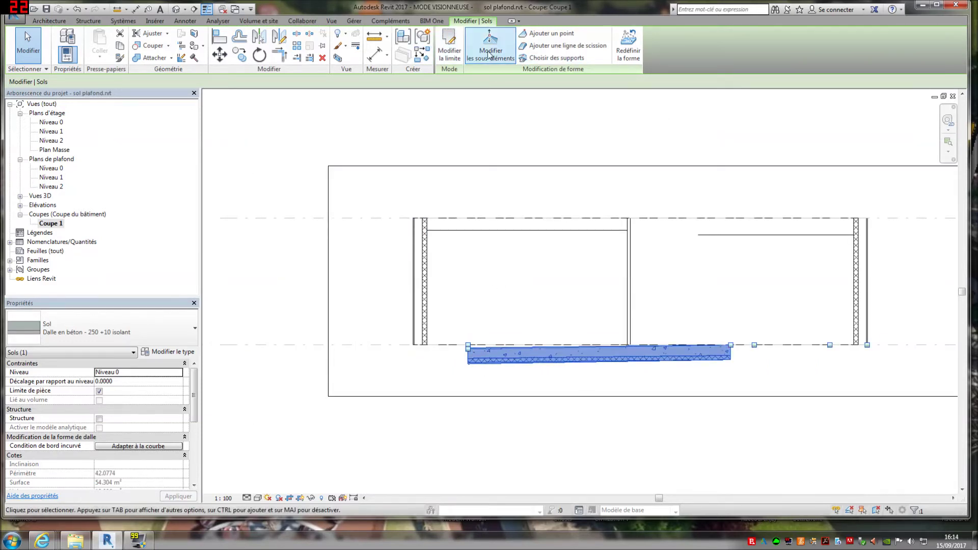
click(497, 151)
click(537, 367)
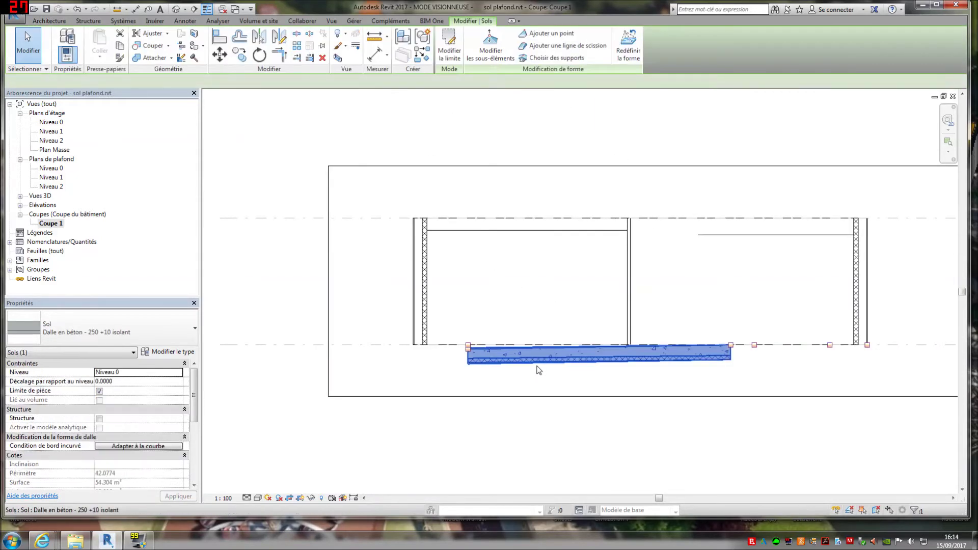
click(487, 54)
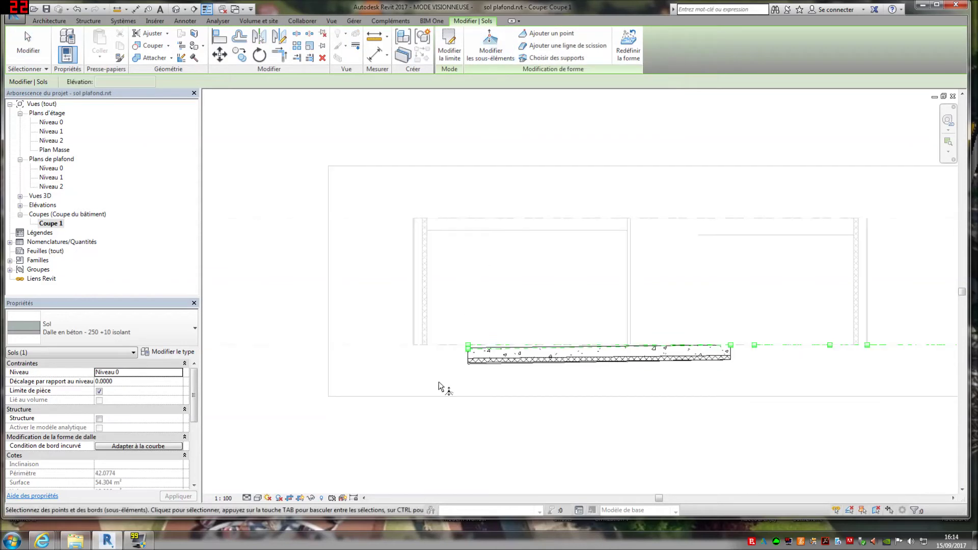
click(468, 346)
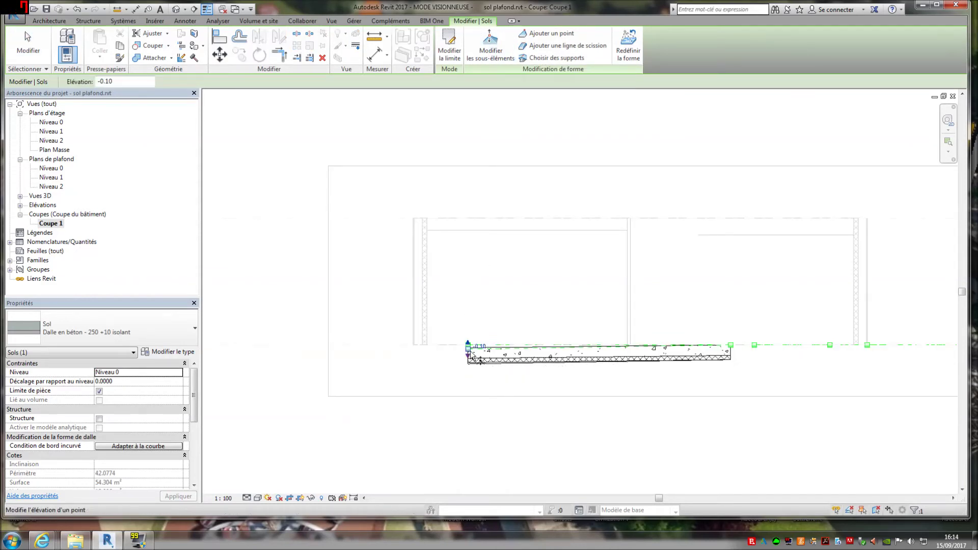
click(480, 347)
text(-0.5)
key(Return)
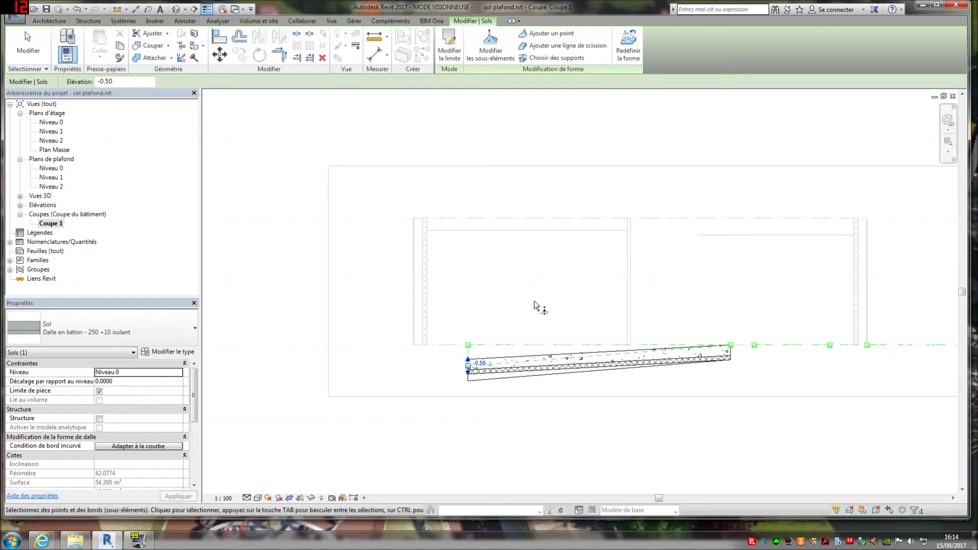
click(539, 328)
scroll(539, 327, up, 2)
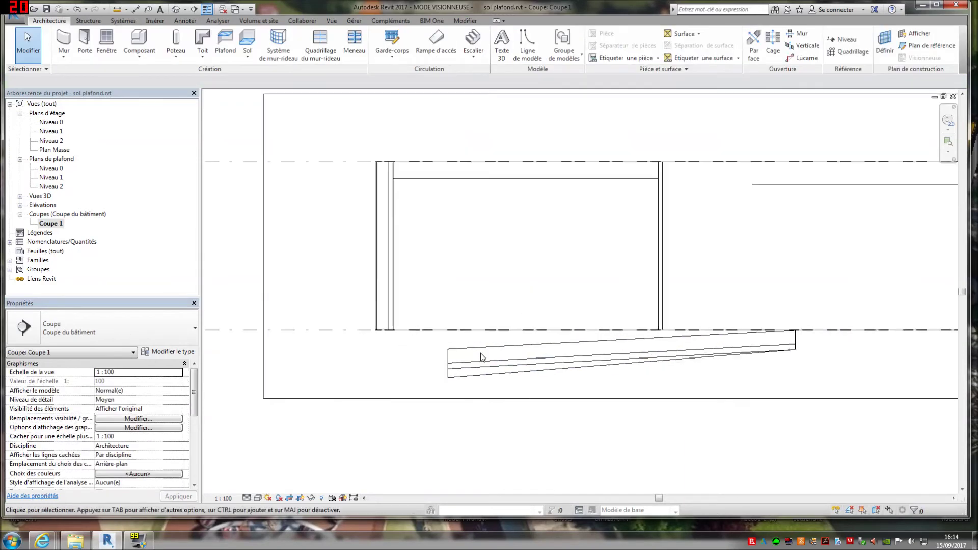
Return to the 3D view and add a shape point inside the rectangular slab, just right of the partition wall
click(176, 9)
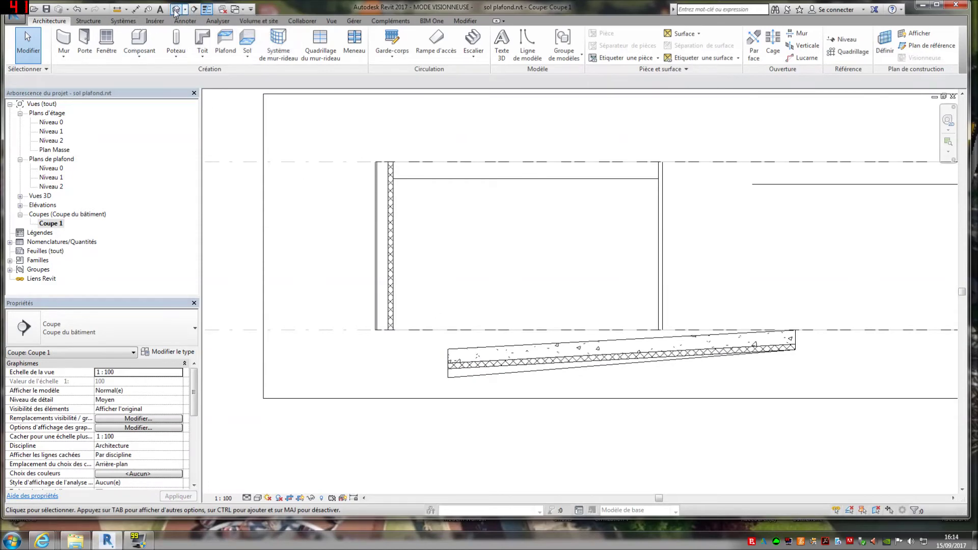
shift+middle_drag(535, 441, 498, 443)
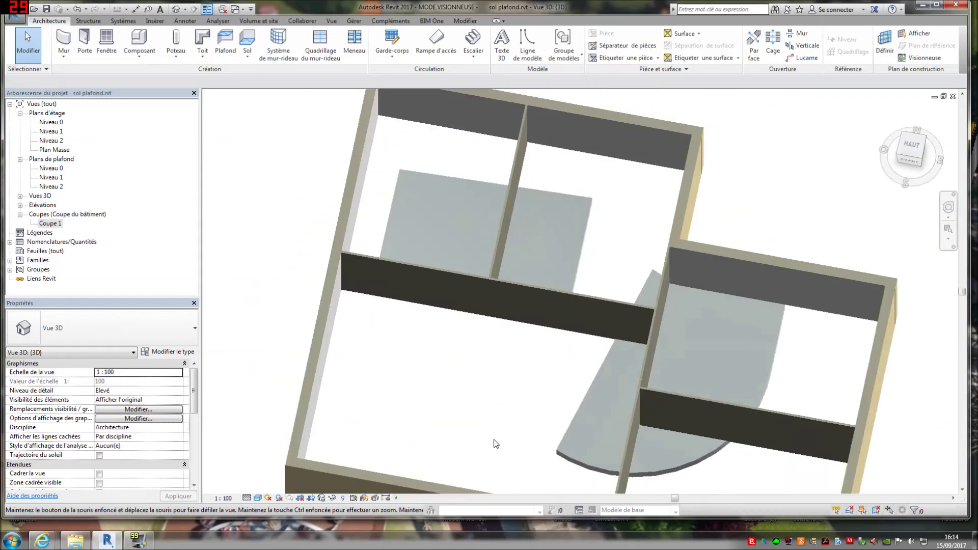
click(562, 200)
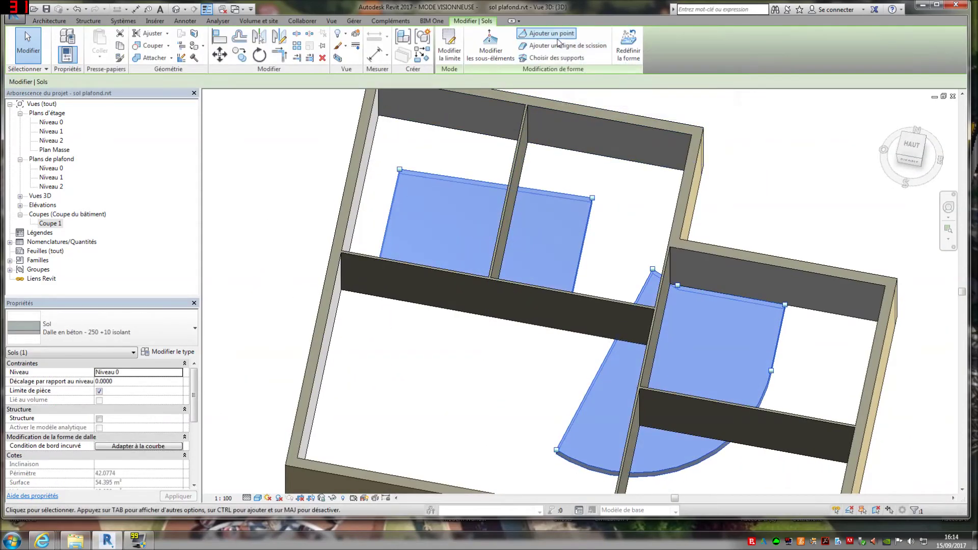
click(561, 36)
click(533, 233)
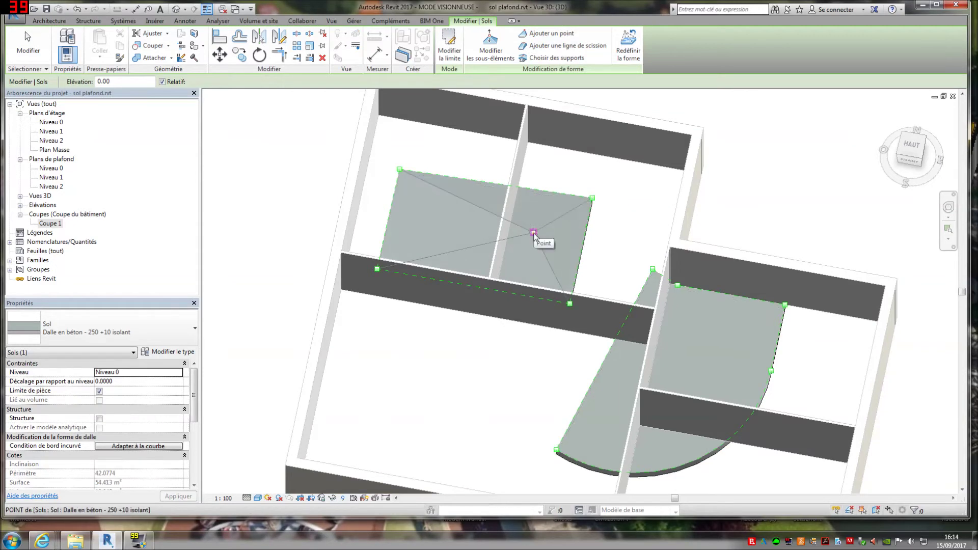
key(Escape)
key(Escape)
Set the rectangular slab's interior point to an elevation of -0.3, dismiss the thickness warning and finish the shape edit
scroll(535, 234, up, 3)
scroll(537, 239, up, 3)
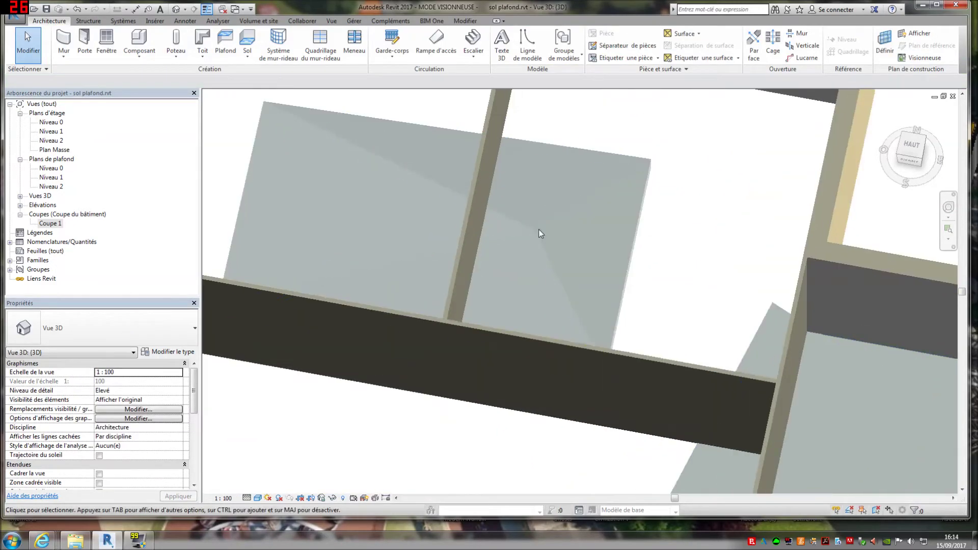
click(533, 233)
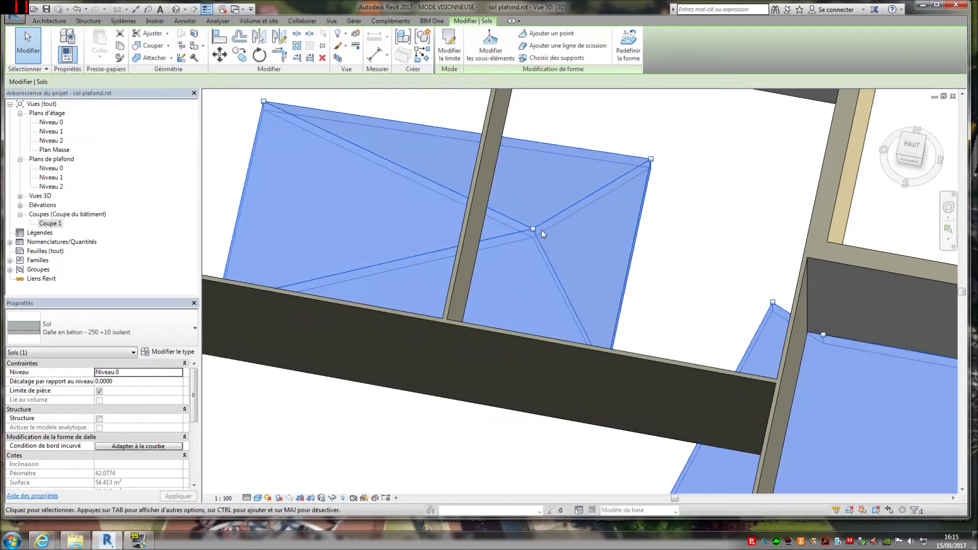
click(499, 59)
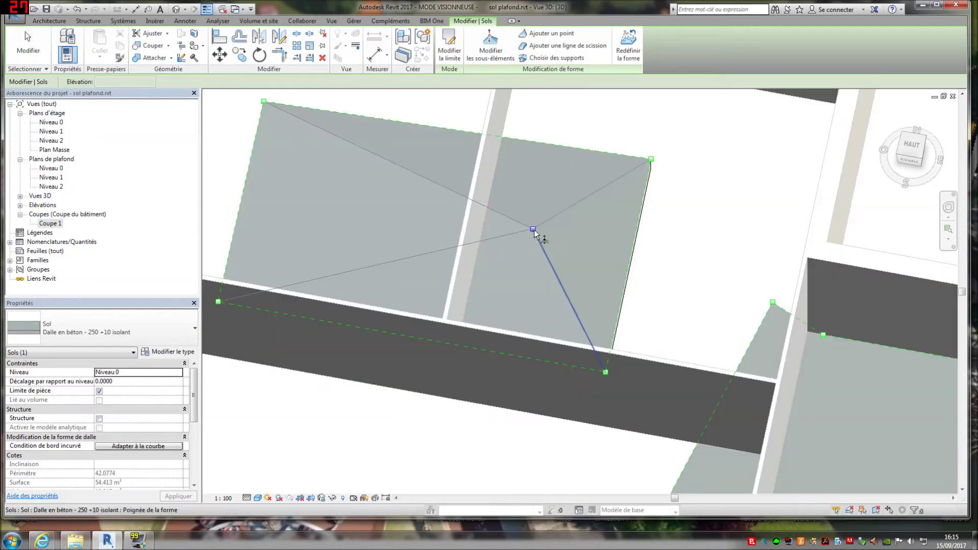
click(534, 229)
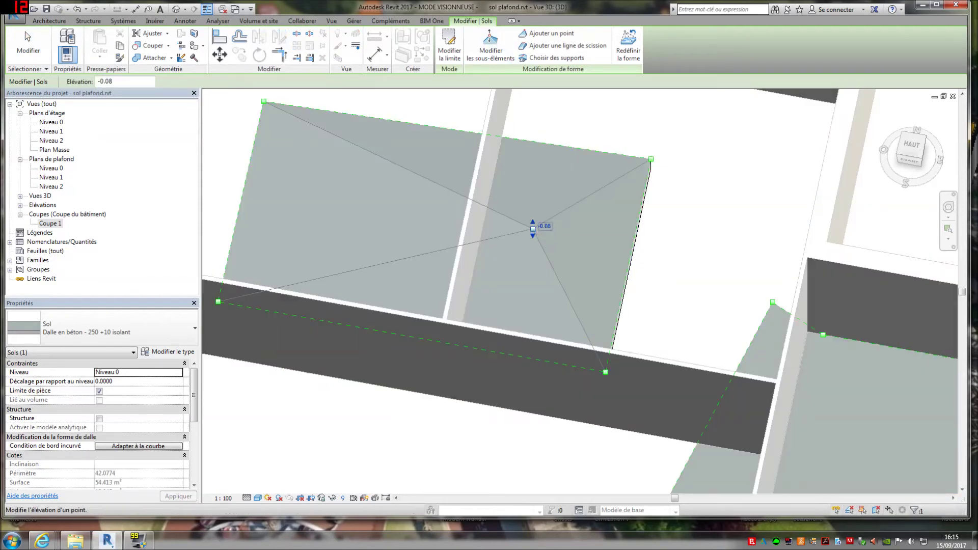
click(544, 226)
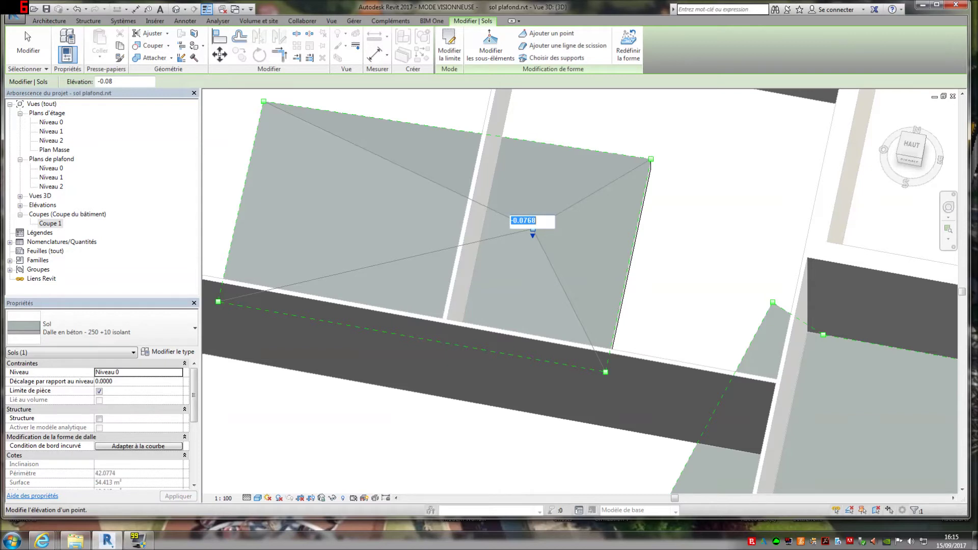
text(-0.3)
key(Return)
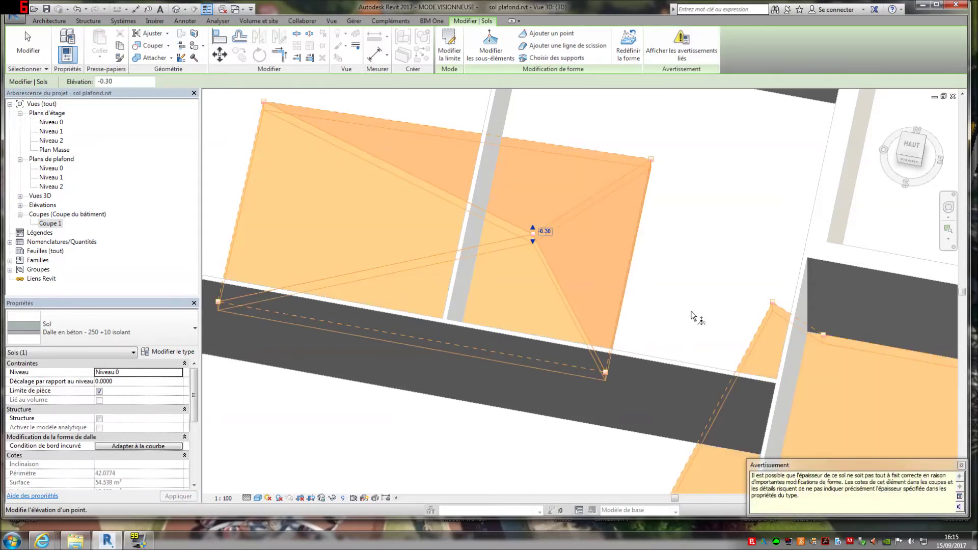
click(962, 465)
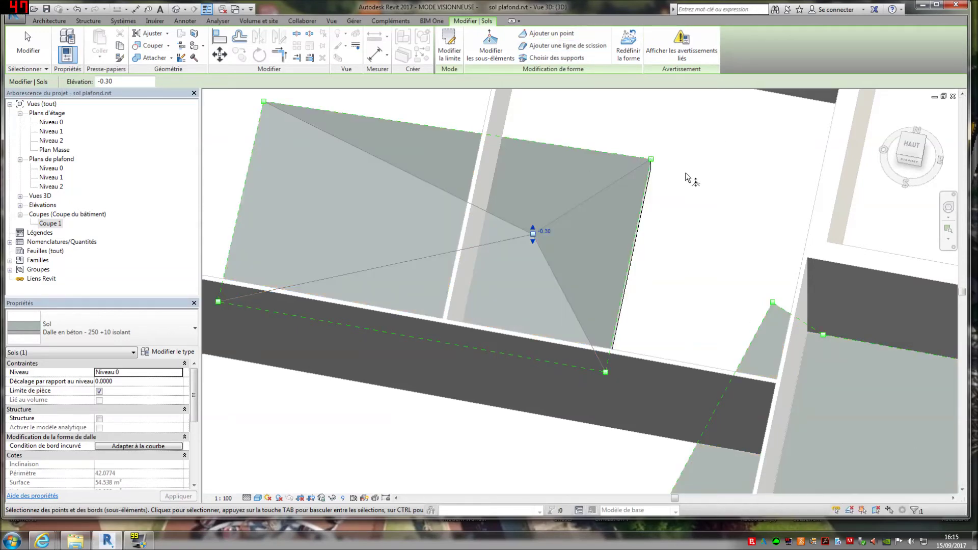
key(Escape)
Examine the deformed slab's slopes and underside in 3D from the rear and from above
scroll(685, 173, down, 2)
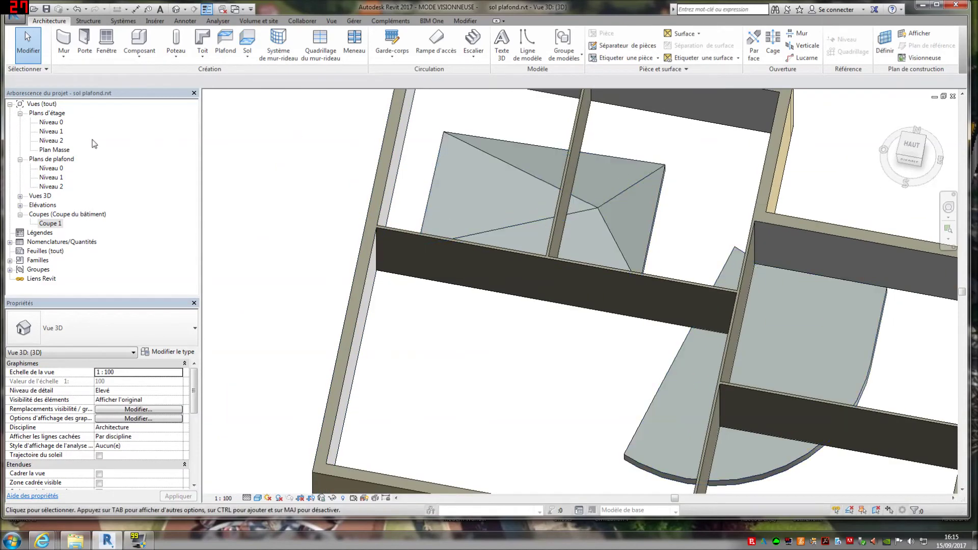
shift+middle_drag(636, 270, 412, 146)
shift+middle_drag(755, 395, 582, 236)
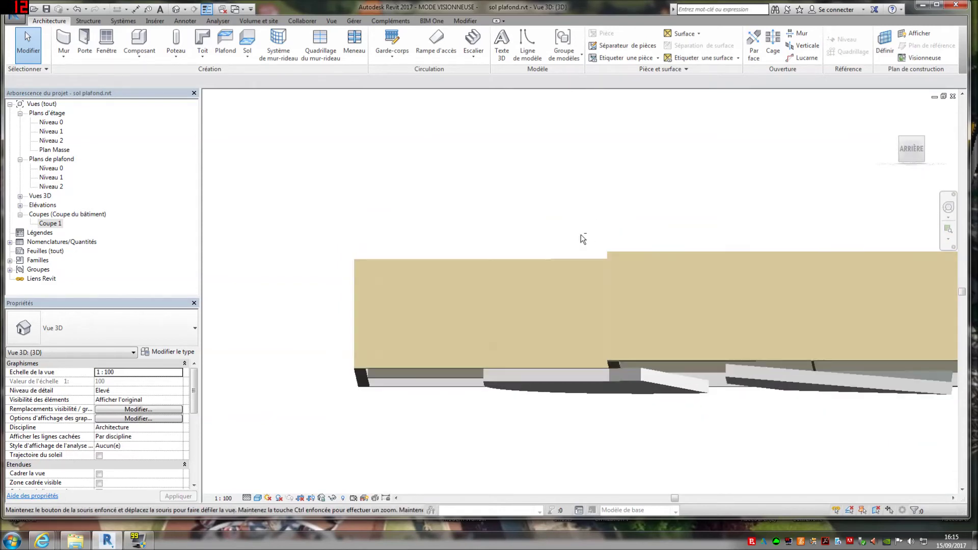
click(913, 146)
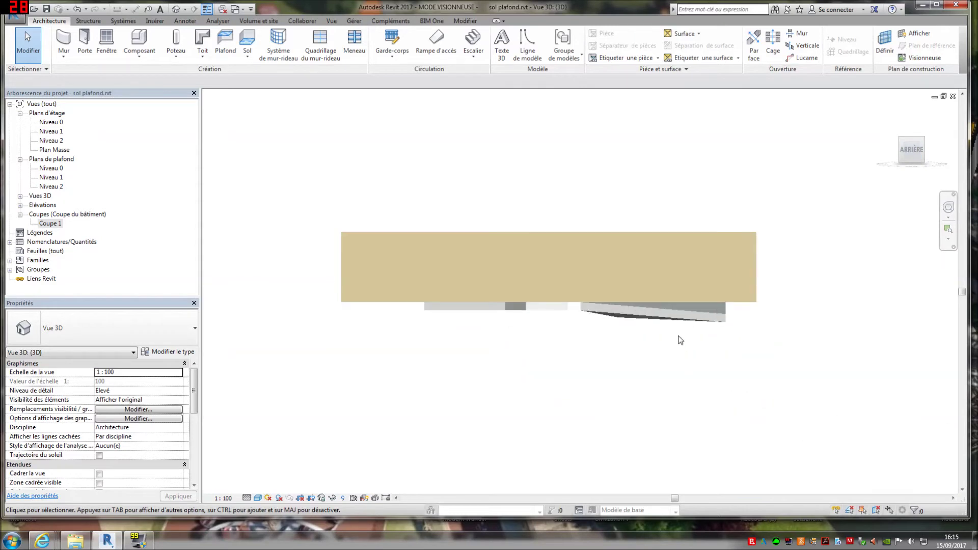
click(742, 319)
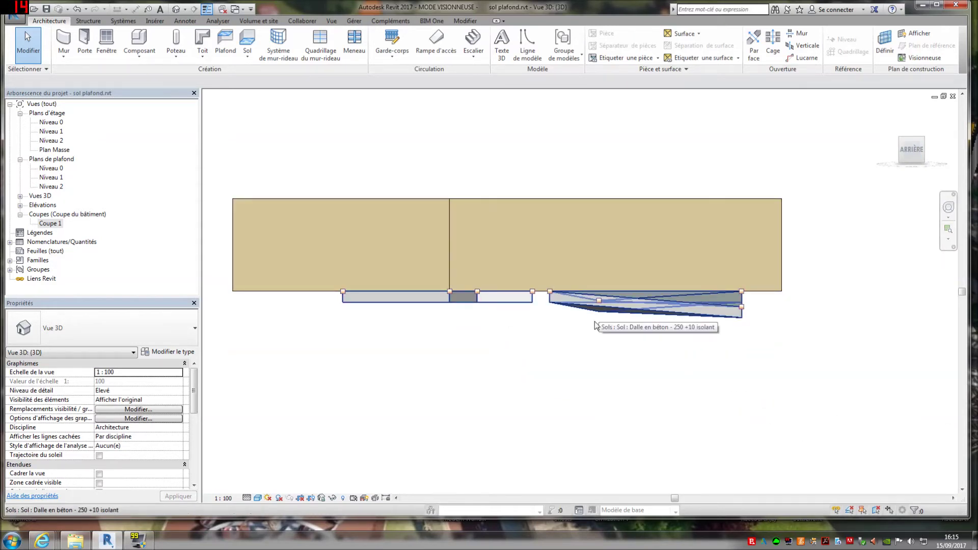
scroll(595, 322, down, 1)
shift+middle_drag(566, 399, 244, 492)
shift+middle_drag(732, 412, 257, 371)
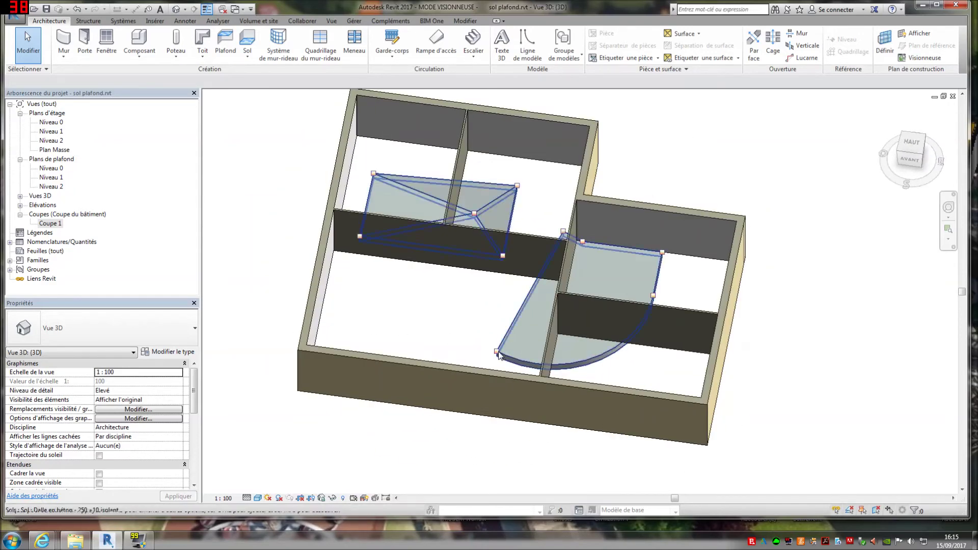
scroll(801, 395, down, 1)
mouse_move(440, 433)
shift+middle_down()
mouse_move(564, 435)
mouse_move(437, 438)
shift+middle_up()
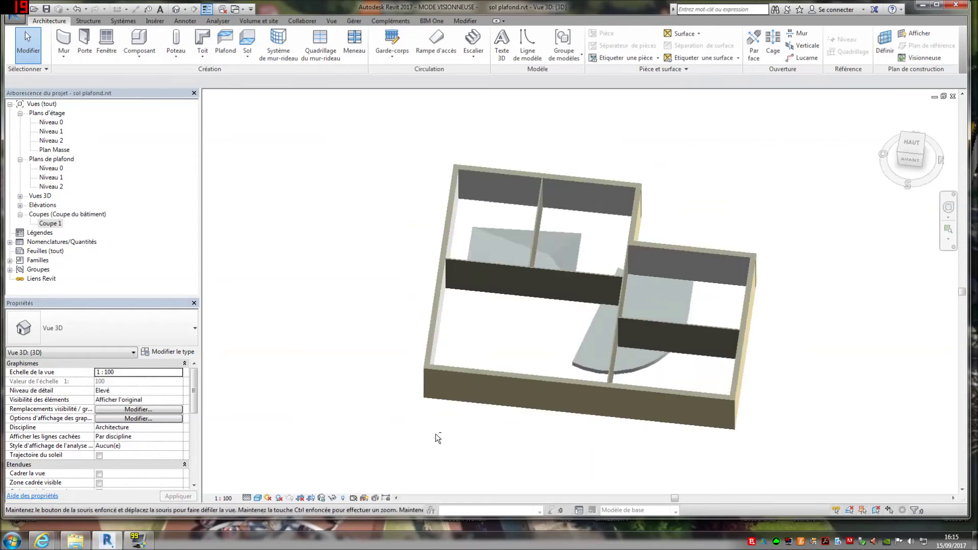
Open the Maçonnerie - Béton material for editing from the layer structure of the floor type Dalle en béton - 250 +10 isolant
click(576, 355)
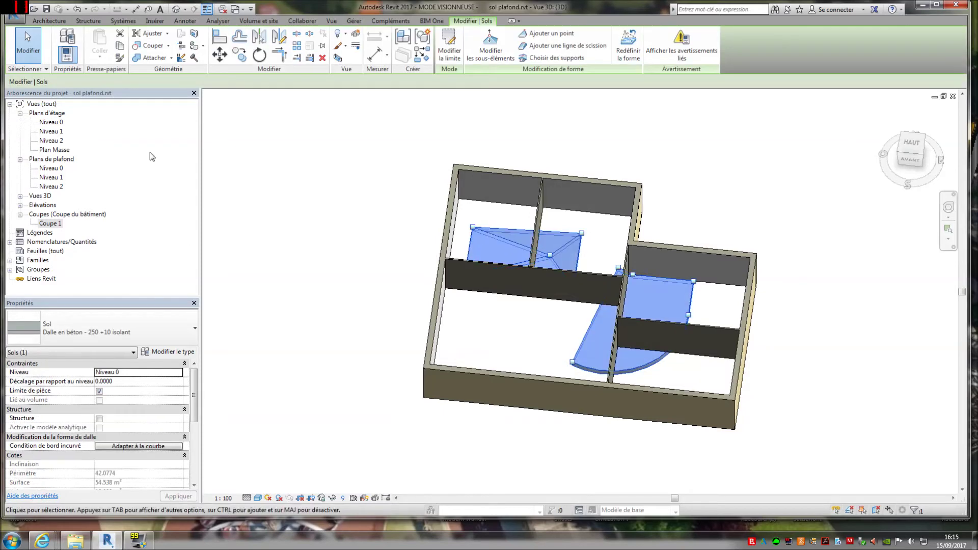
click(173, 352)
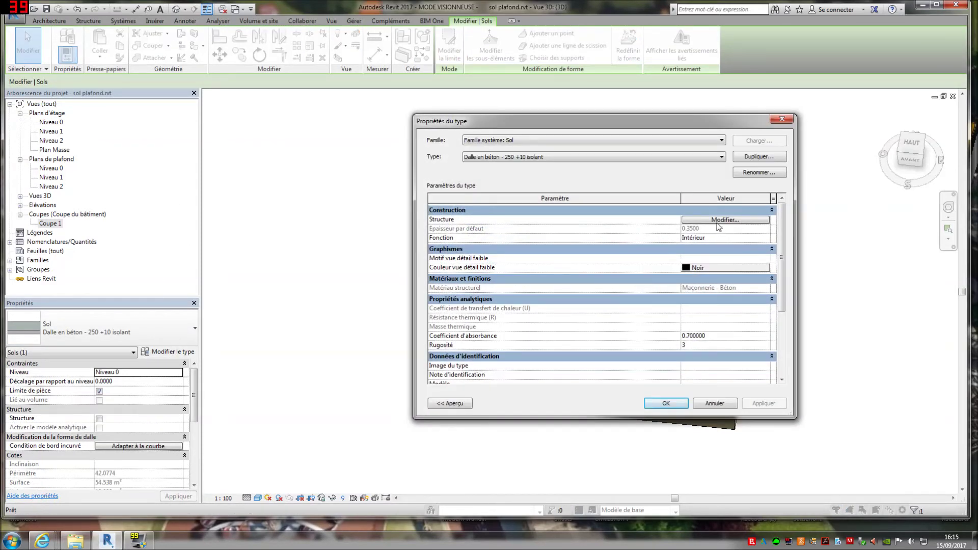
click(719, 223)
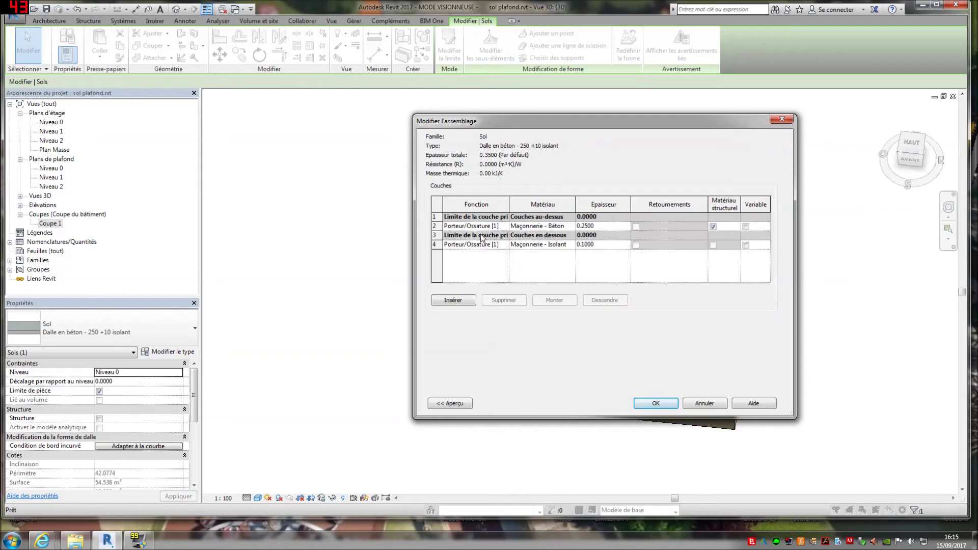
click(574, 226)
click(573, 226)
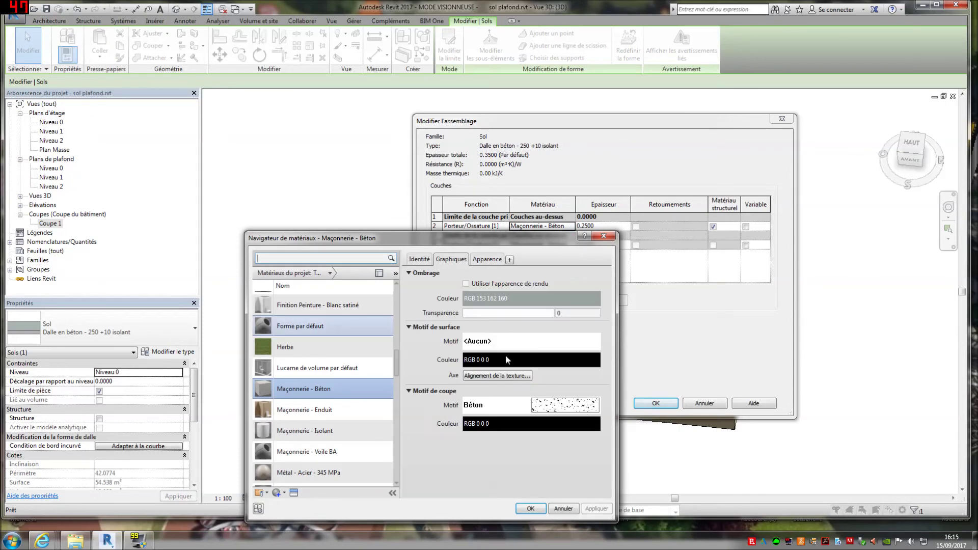
Assign the model pattern Carrelage 300 as the surface pattern of Maçonnerie - Béton and apply the floor type changes
click(536, 349)
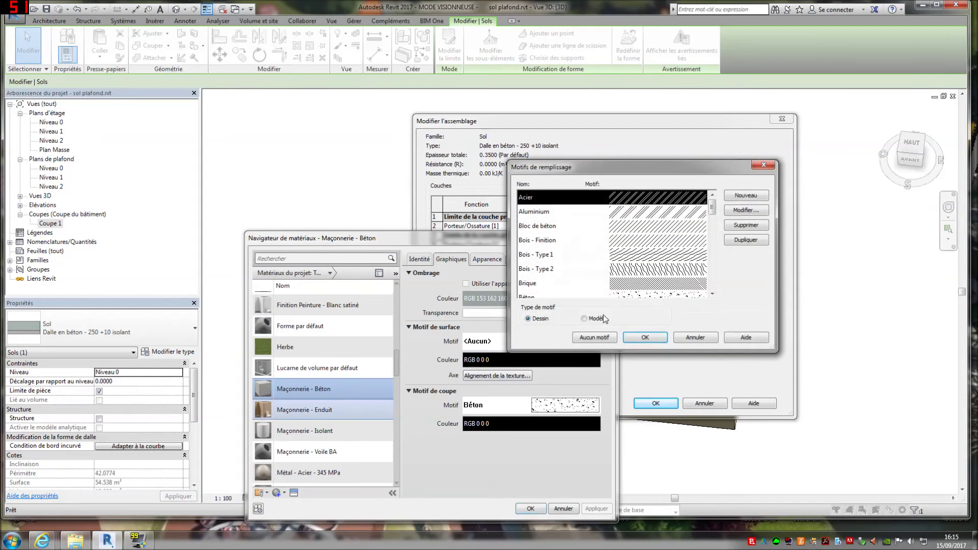
click(584, 319)
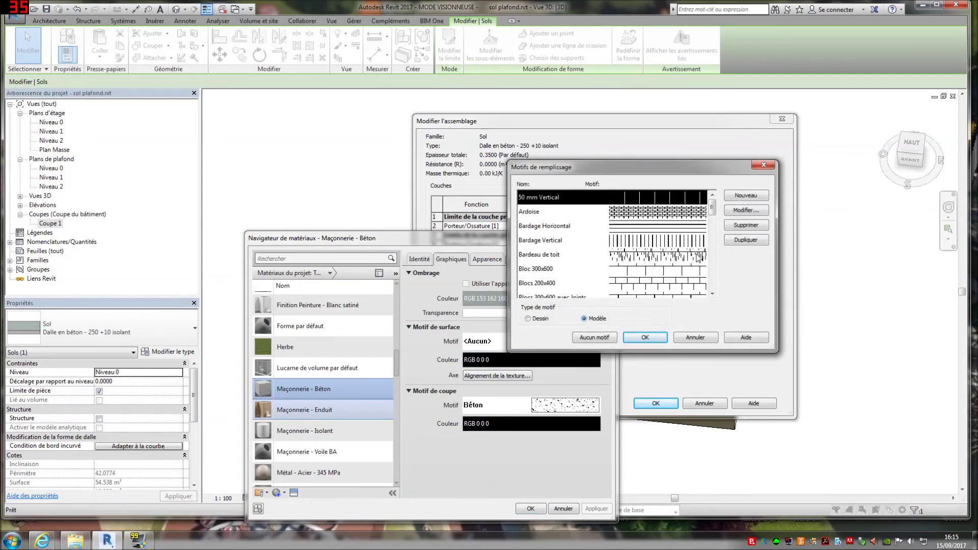
click(620, 284)
scroll(623, 260, down, 2)
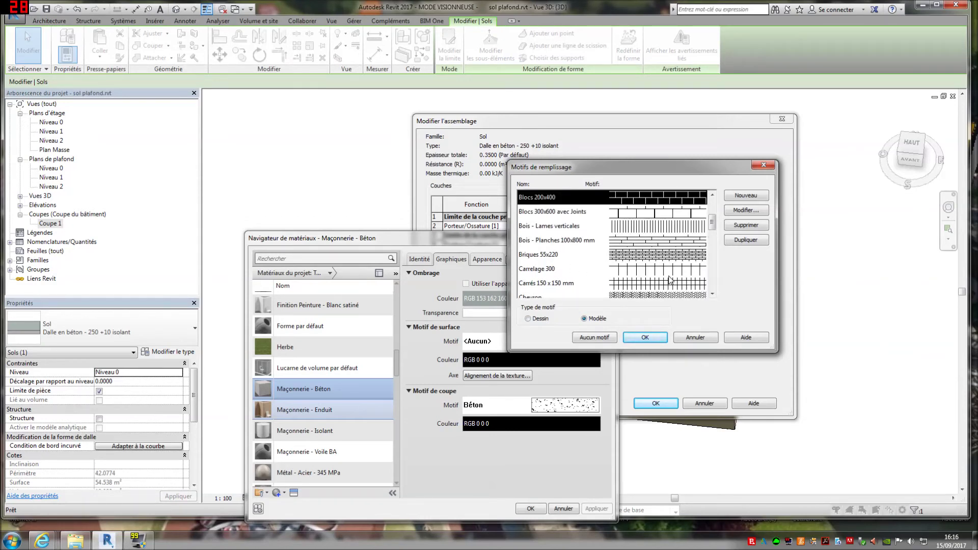
click(630, 276)
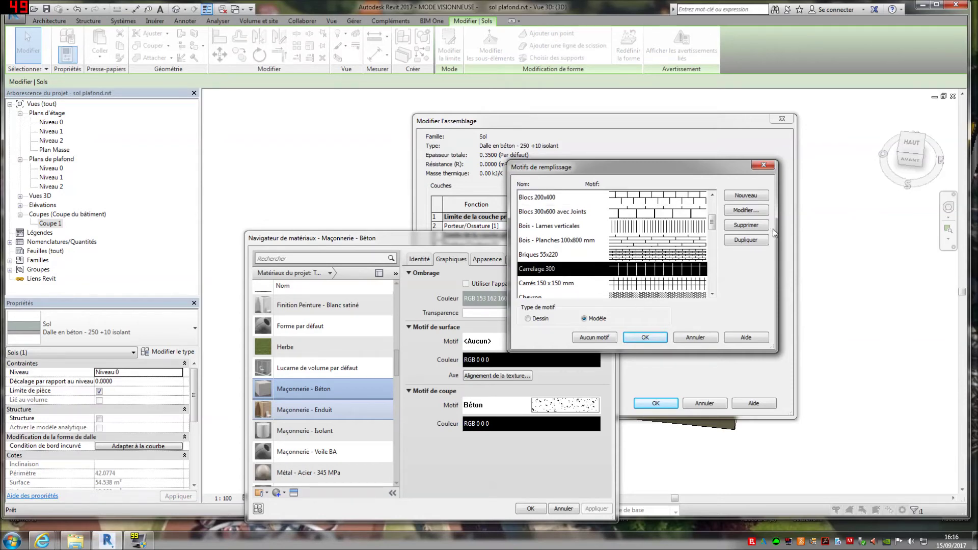
click(746, 240)
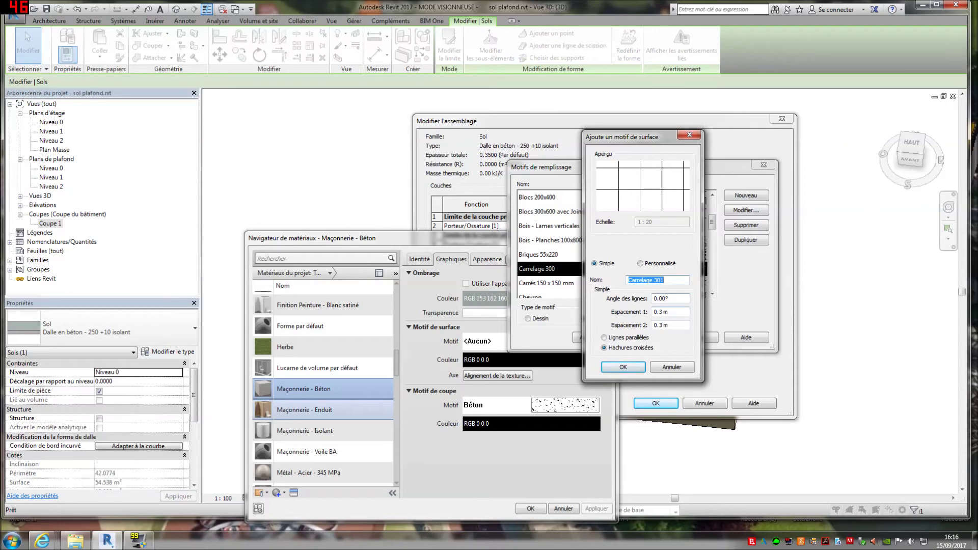
click(689, 135)
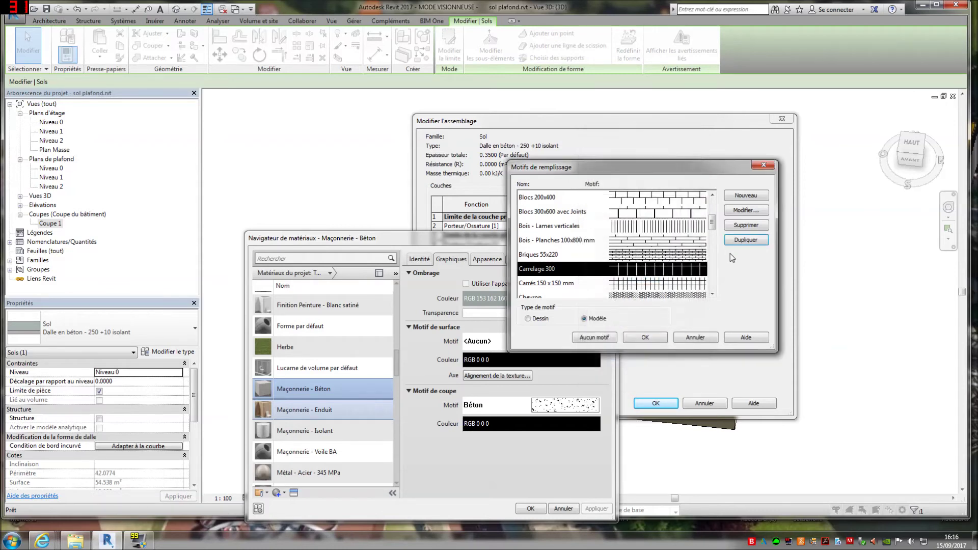
click(645, 337)
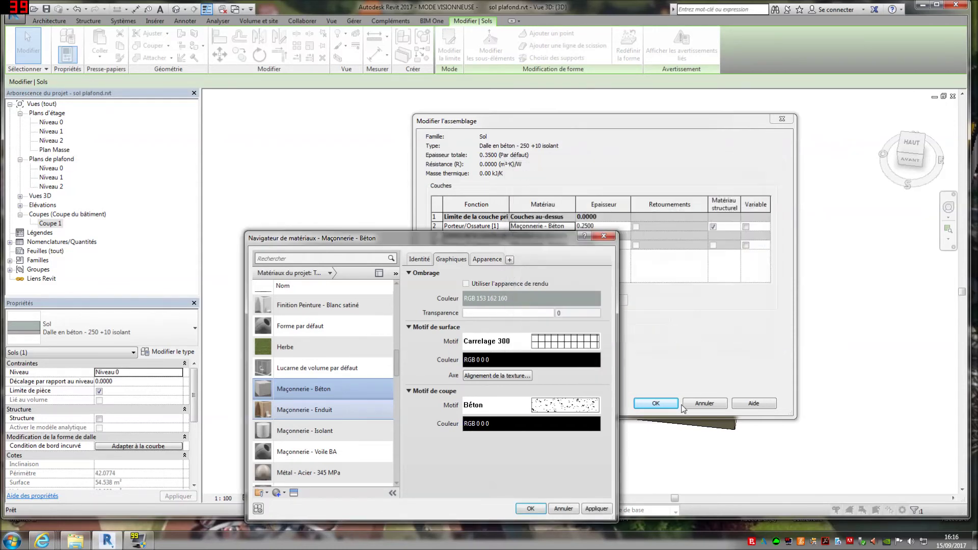
click(530, 509)
click(657, 404)
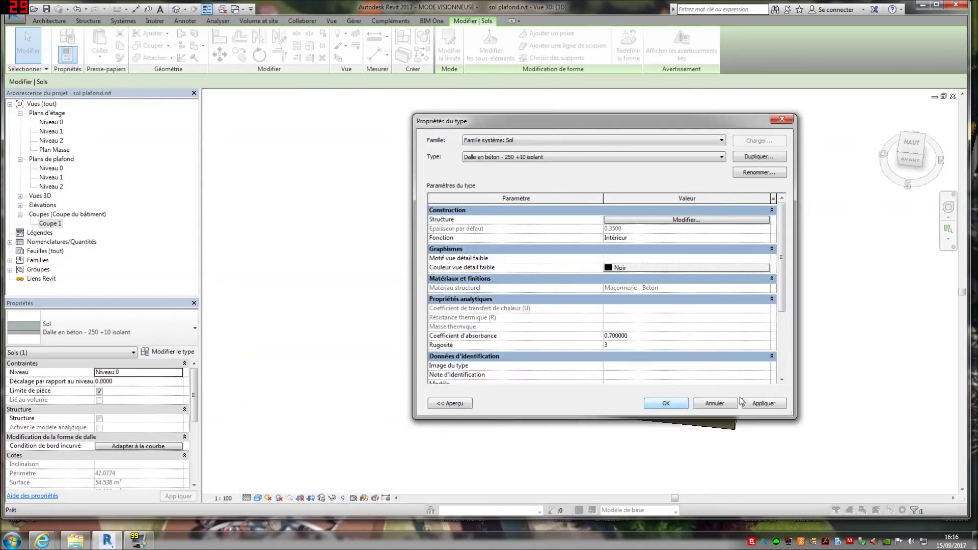
click(663, 405)
Examine the surface pattern on the sloped and curved slabs in 3D with the floor selected
click(788, 356)
scroll(657, 332, up, 5)
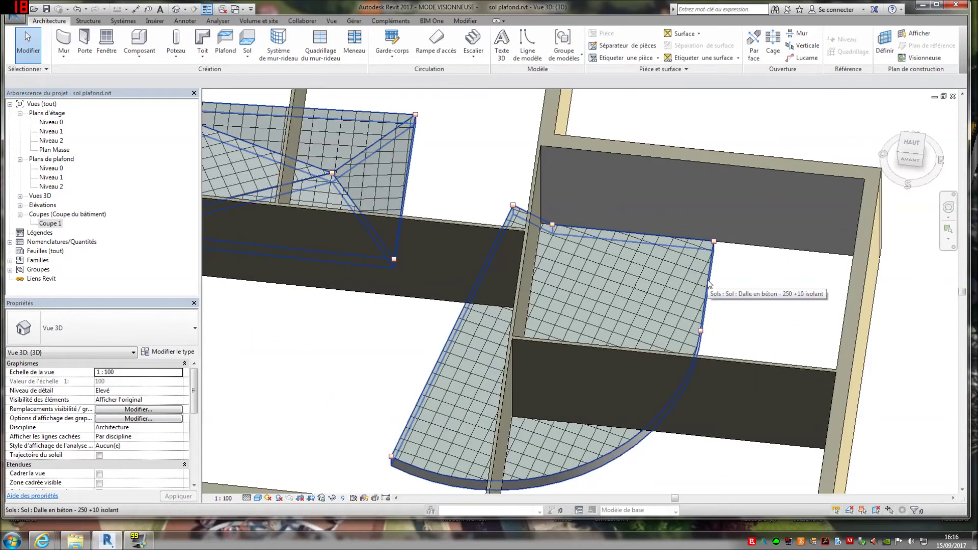
click(708, 285)
scroll(704, 460, down, 4)
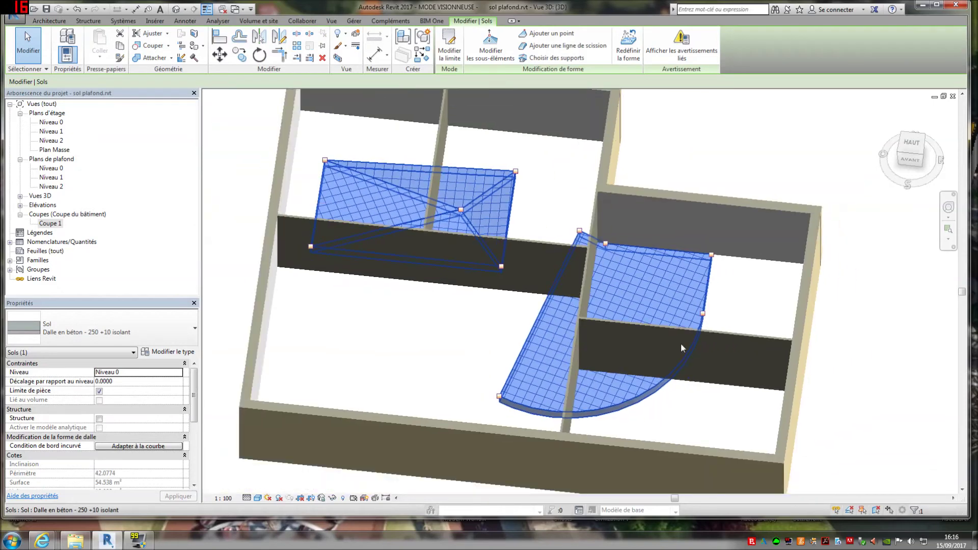
shift+middle_drag(705, 461, 703, 421)
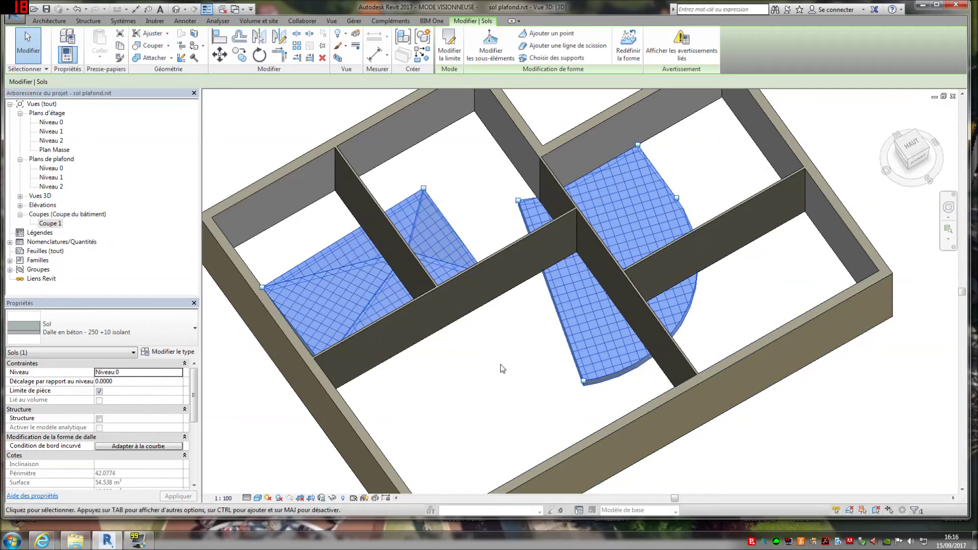
Review the Carrelage 300 pattern's properties through the floor type's concrete material, and close them without changes
click(170, 352)
click(739, 220)
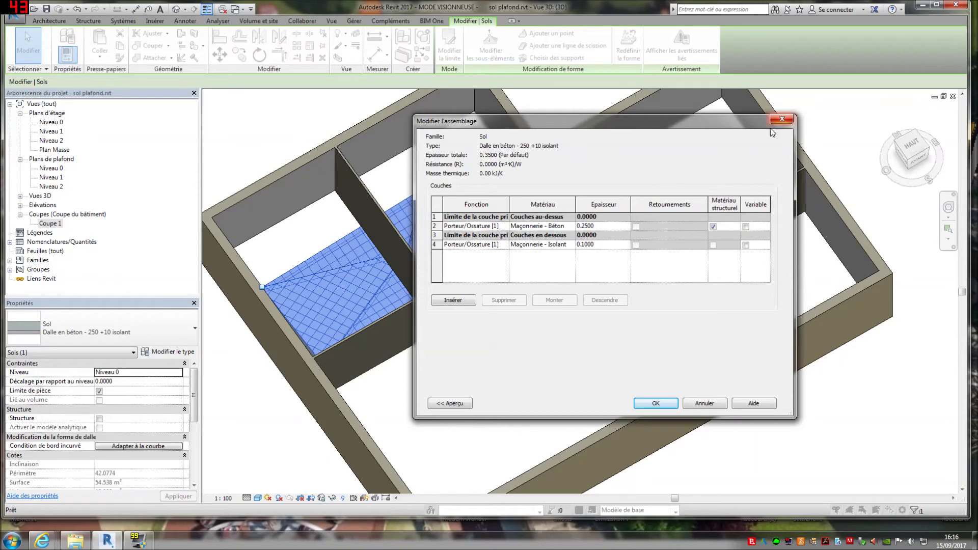
click(563, 226)
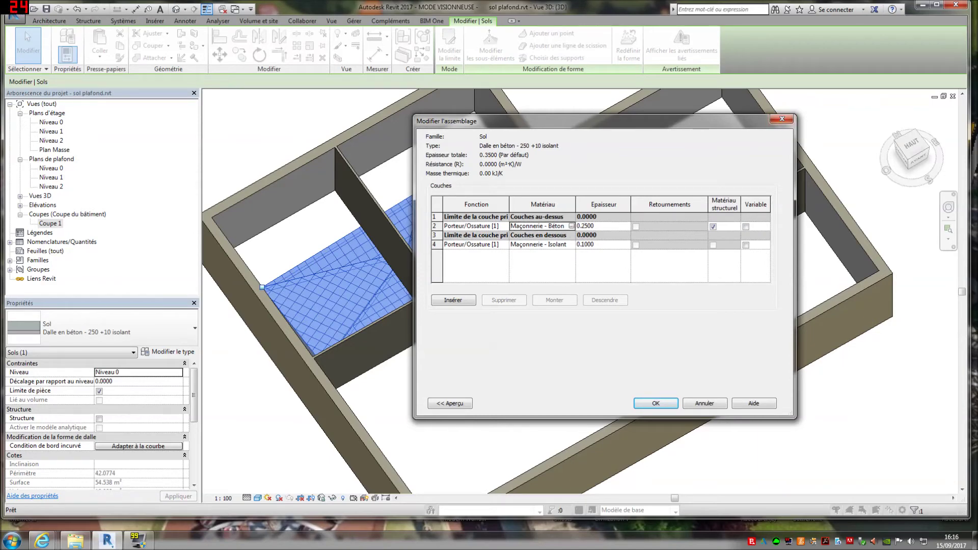
click(571, 226)
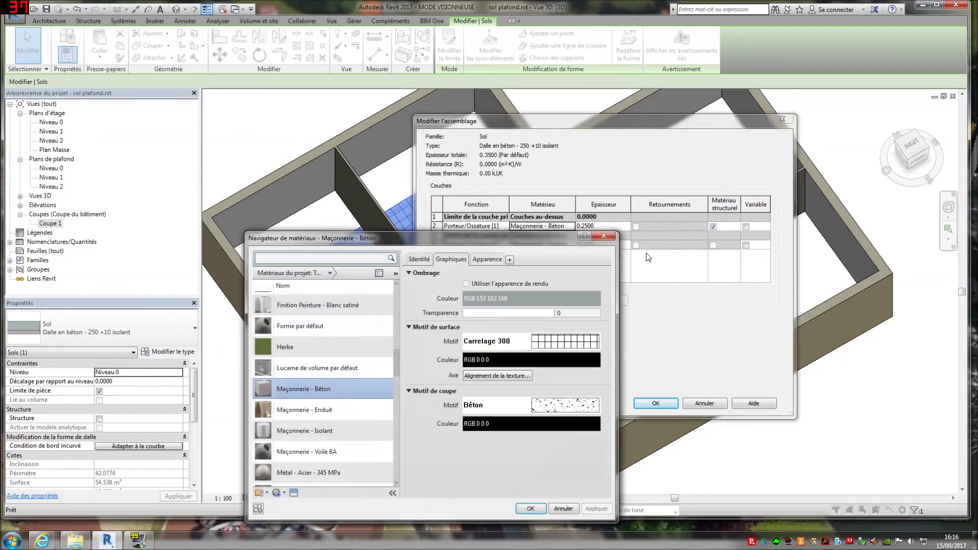
click(564, 347)
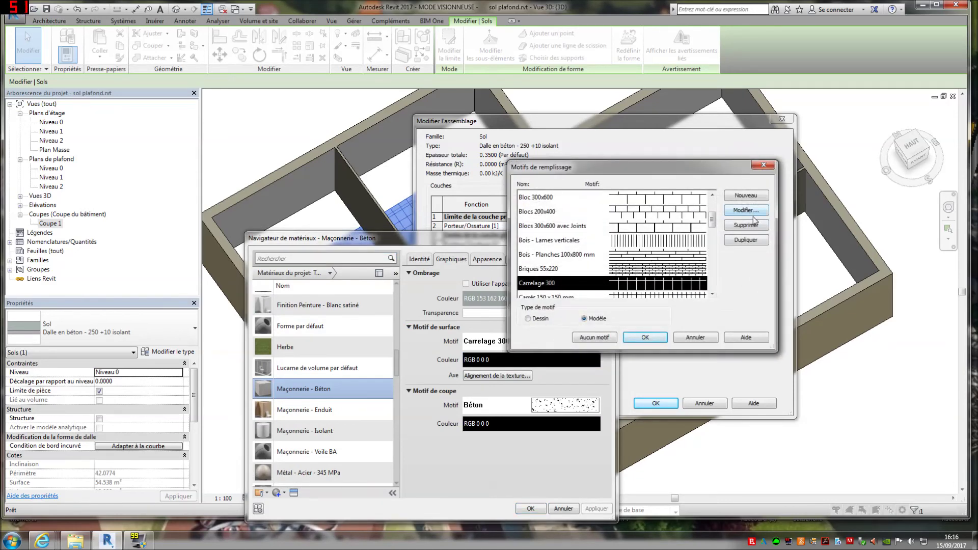
click(747, 210)
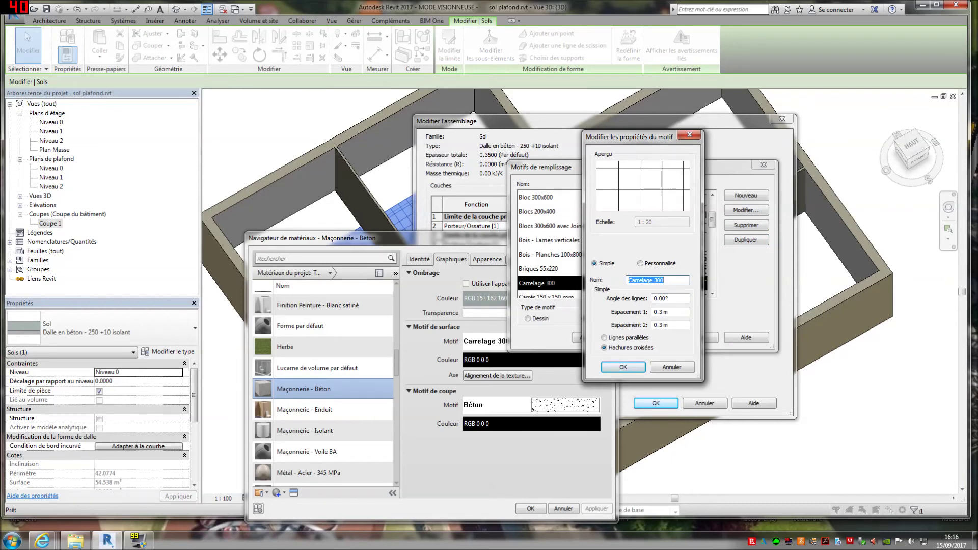
click(690, 135)
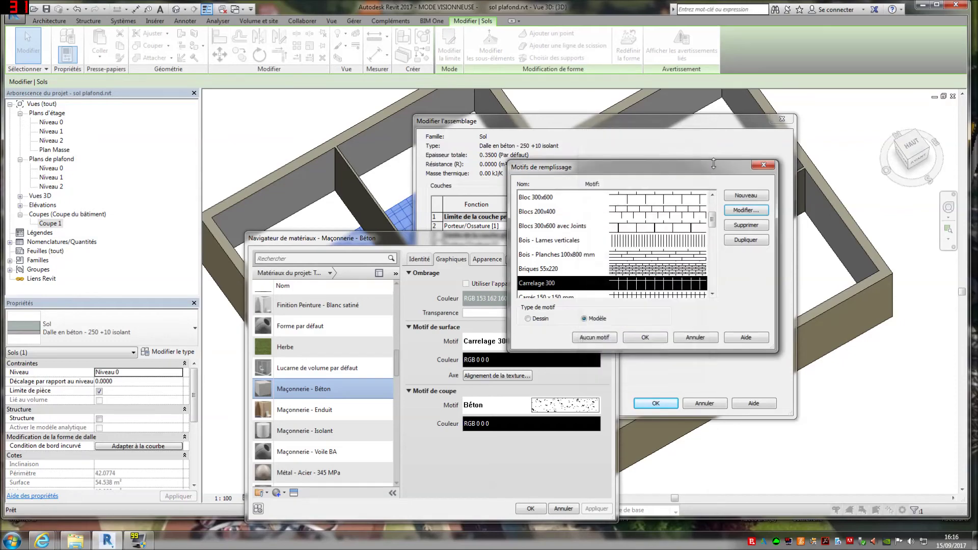
click(764, 165)
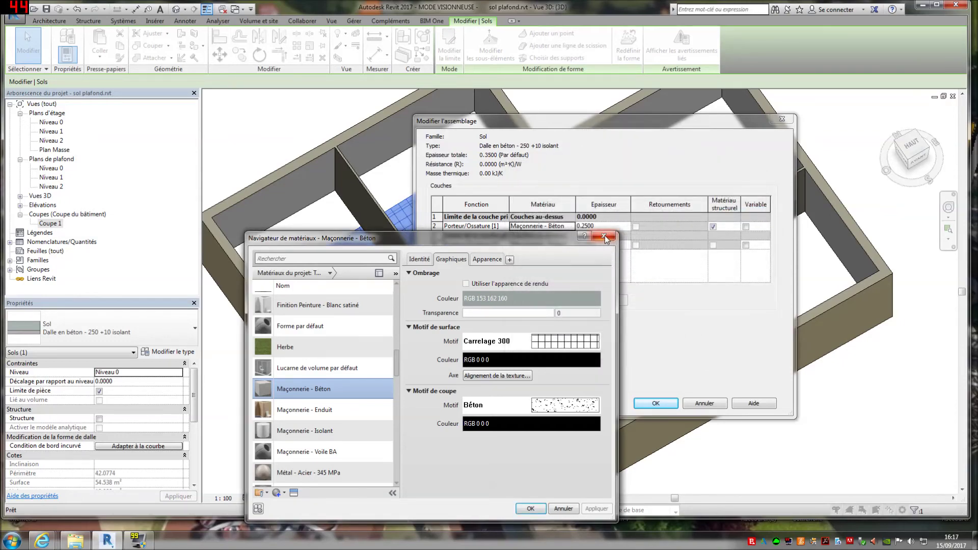
click(610, 238)
click(783, 121)
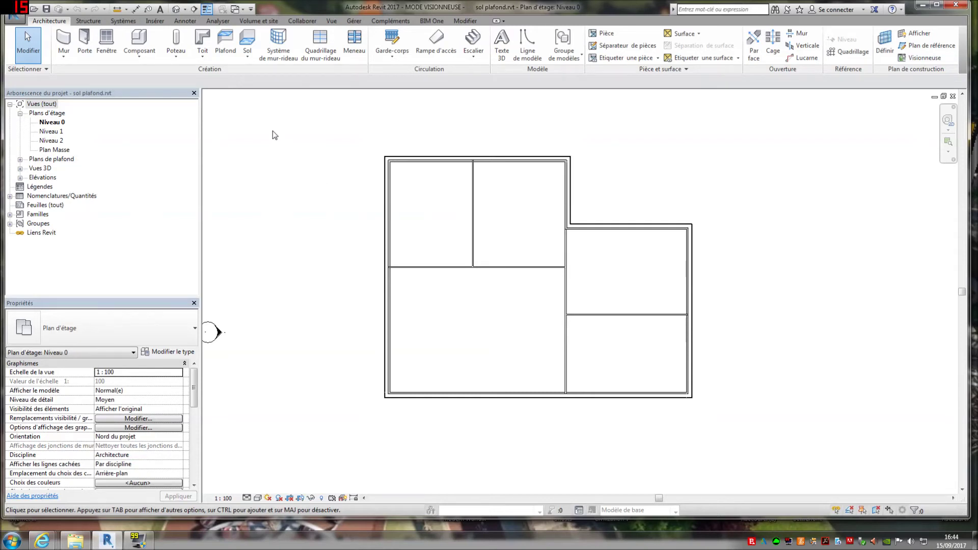
Start an architectural floor on Niveau 0 with a rectangular boundary about 10.7 by 8.8 m from the building's upper-left outer corner
click(248, 56)
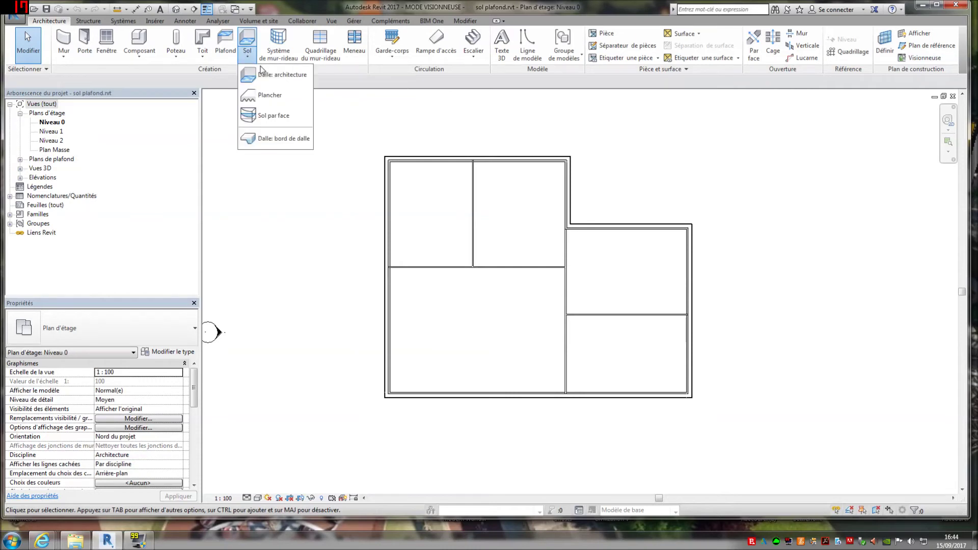
click(264, 76)
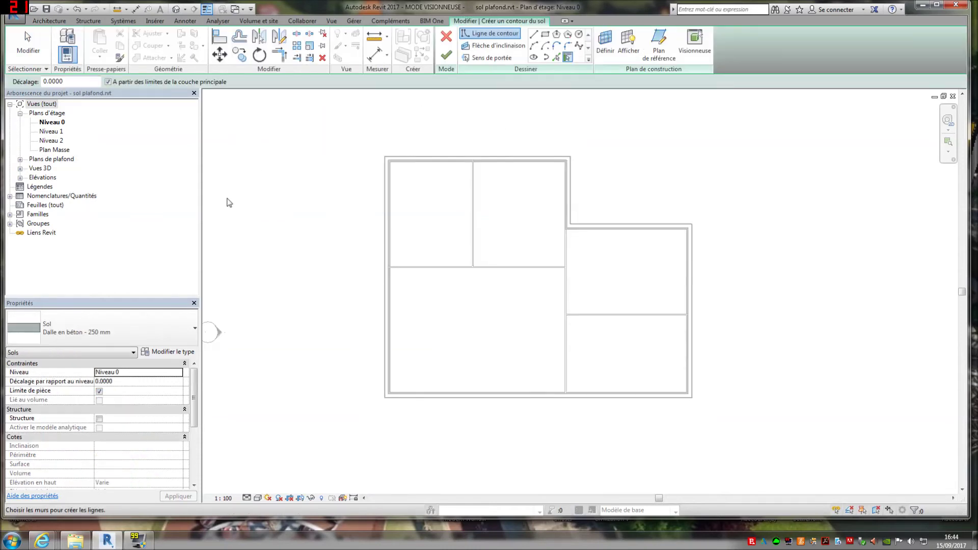
click(545, 35)
scroll(452, 170, up, 3)
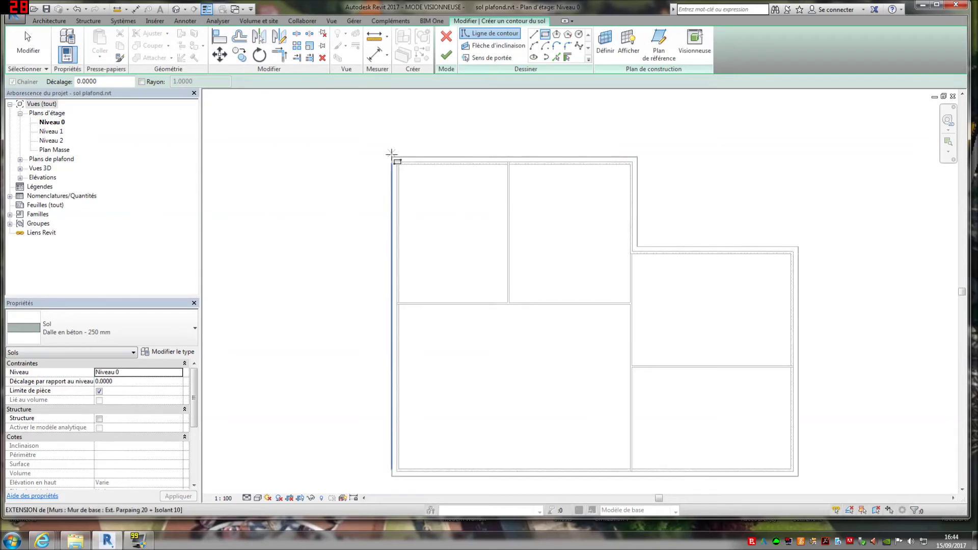
click(392, 156)
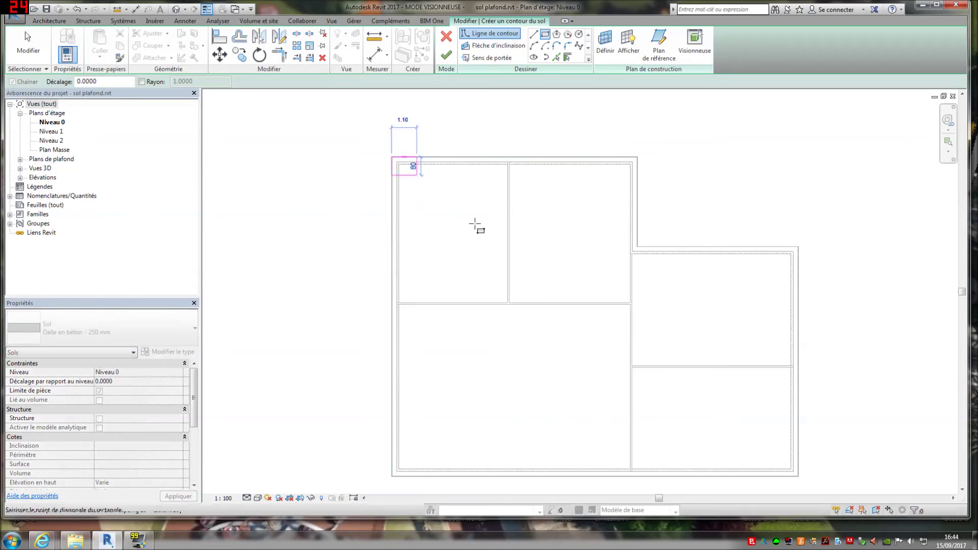
click(638, 359)
key(Escape)
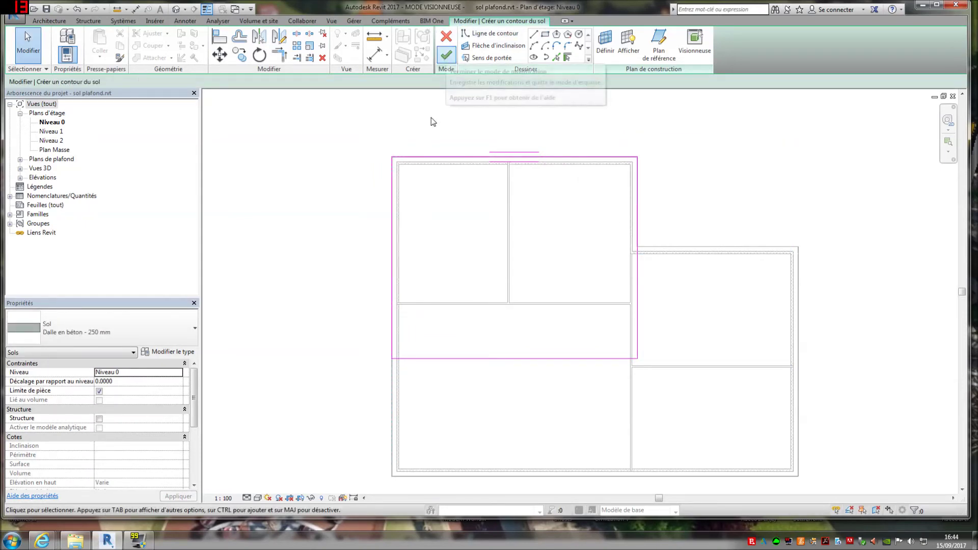
Move the floor boundary's upper edge slightly inward from the outer face of the exterior wall
scroll(432, 121, up, 3)
scroll(447, 183, up, 3)
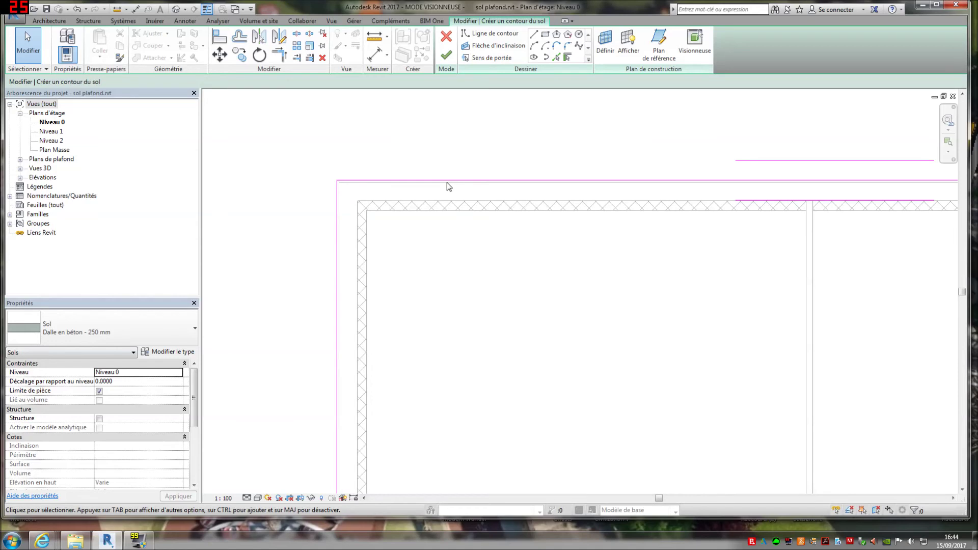
click(447, 182)
click(220, 54)
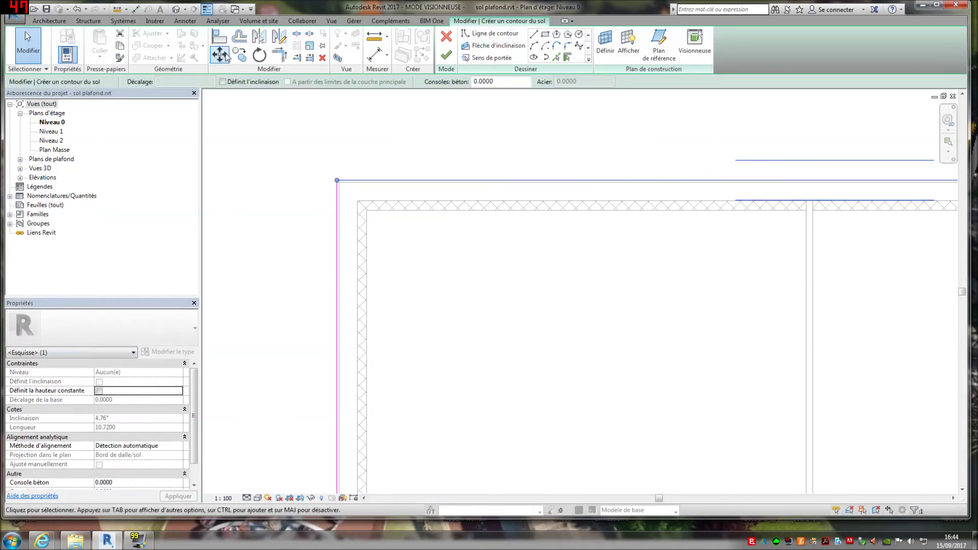
scroll(569, 193, up, 1)
scroll(569, 190, up, 2)
click(580, 176)
click(581, 179)
scroll(538, 259, down, 2)
middle_drag(392, 386, 547, 333)
Move the floor boundary's left edge inward to the junction between the wall's masonry and insulation, and finish the floor
click(451, 334)
key(m)
key(v)
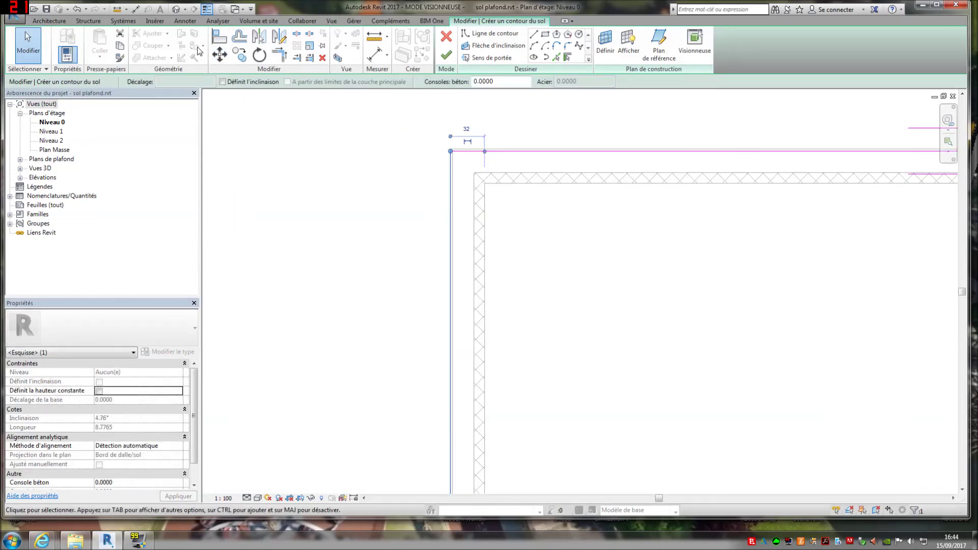
click(450, 263)
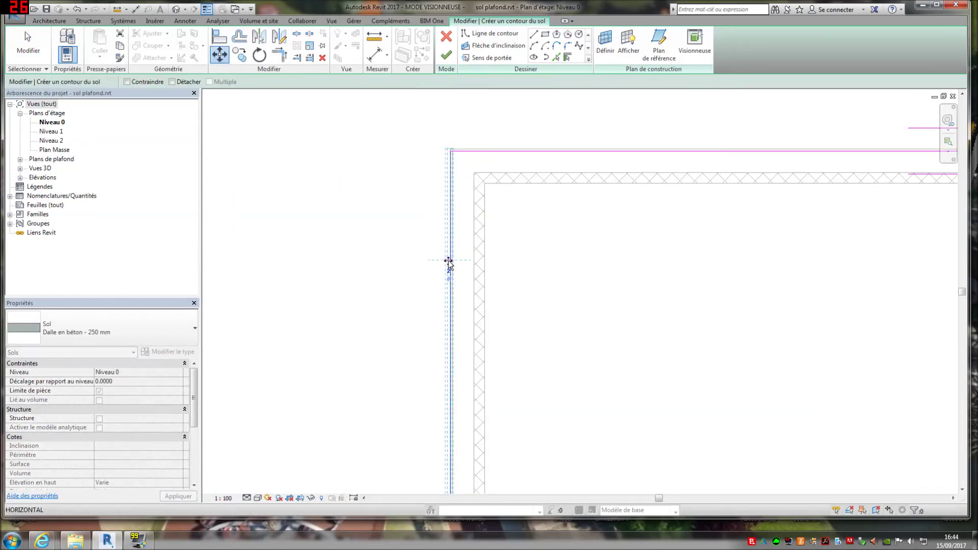
click(473, 258)
click(446, 55)
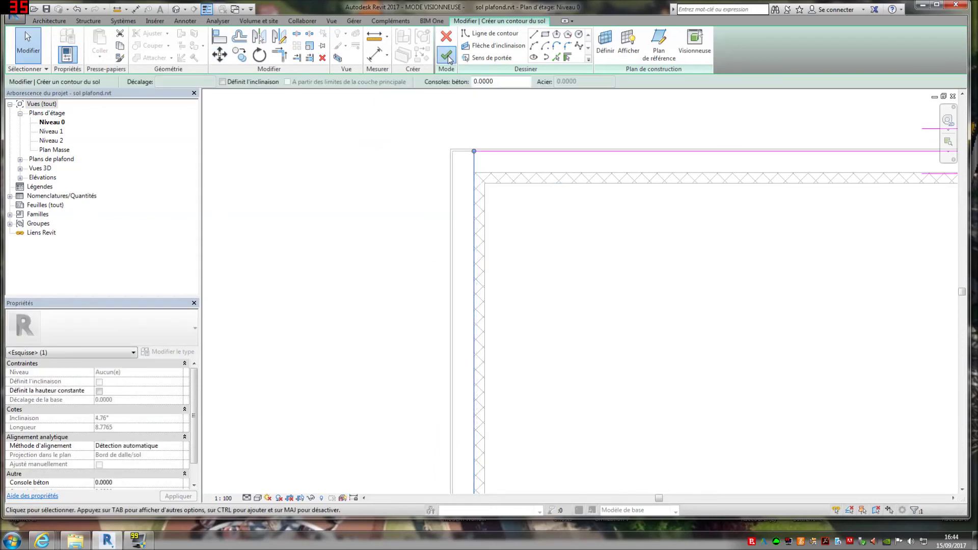
scroll(366, 200, down, 2)
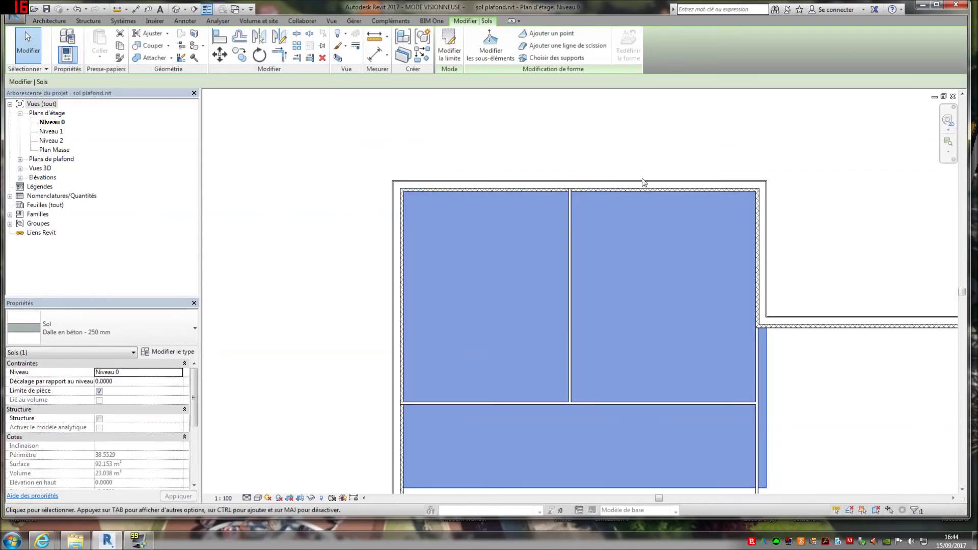
click(285, 135)
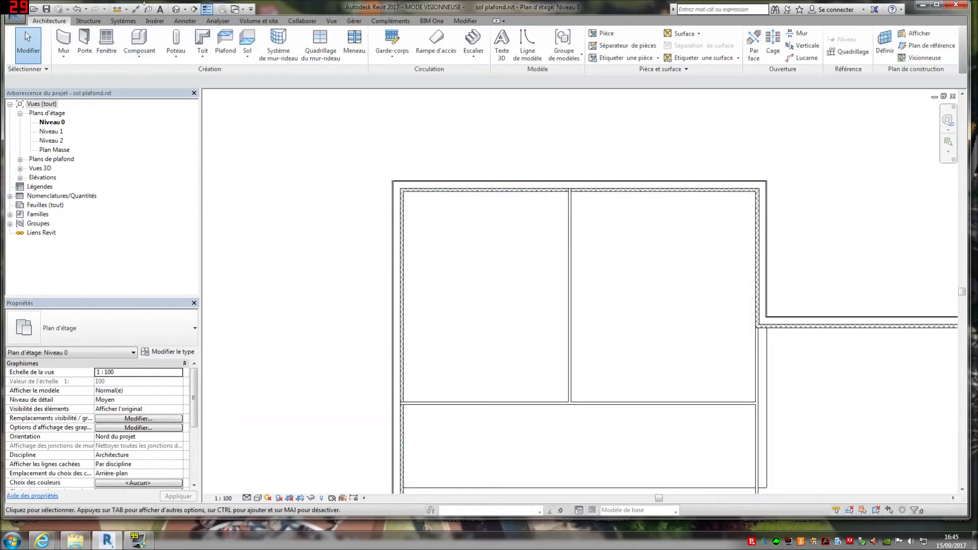
Draw a vertical building section across the upper exterior wall on the Niveau 0 plan and open its view
click(176, 9)
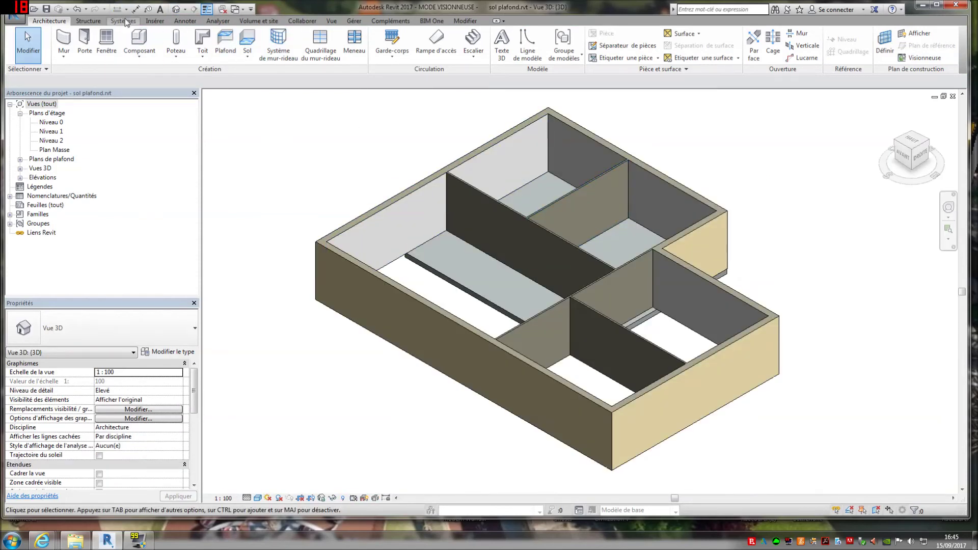
click(52, 122)
double_click(52, 122)
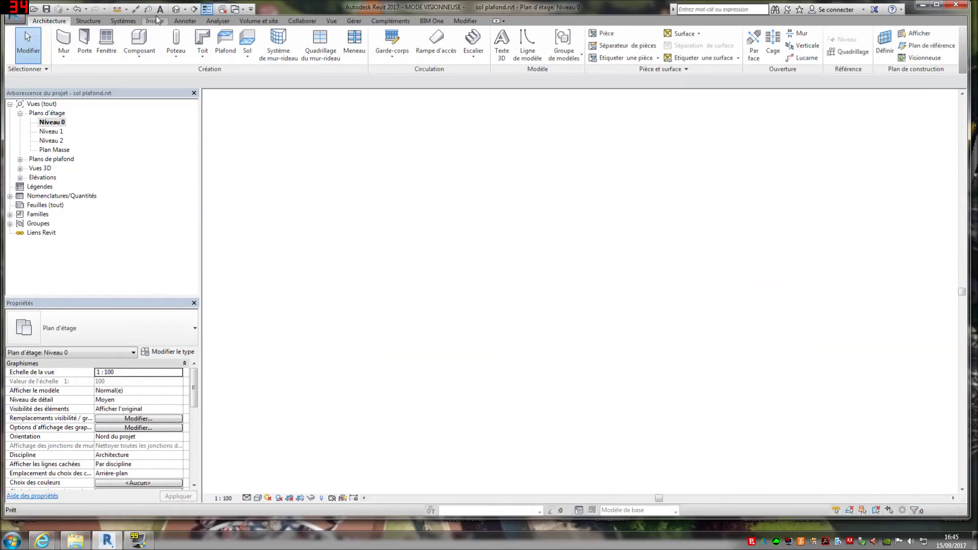
click(194, 10)
click(484, 152)
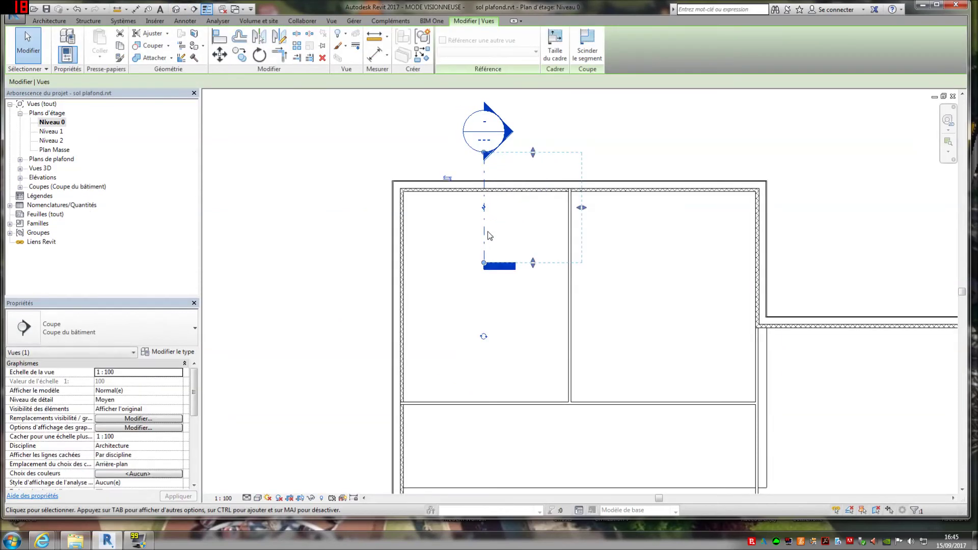
key(Escape)
right_click(485, 207)
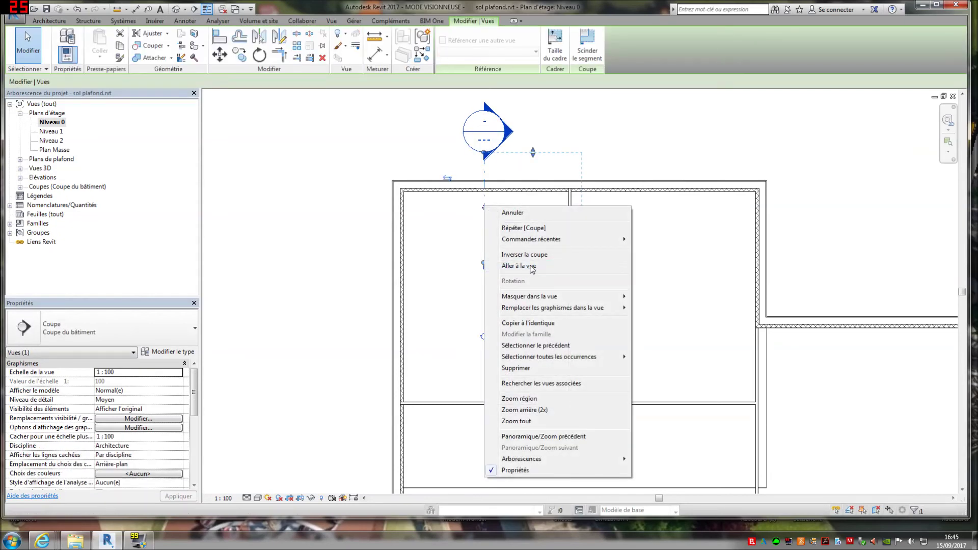
click(513, 265)
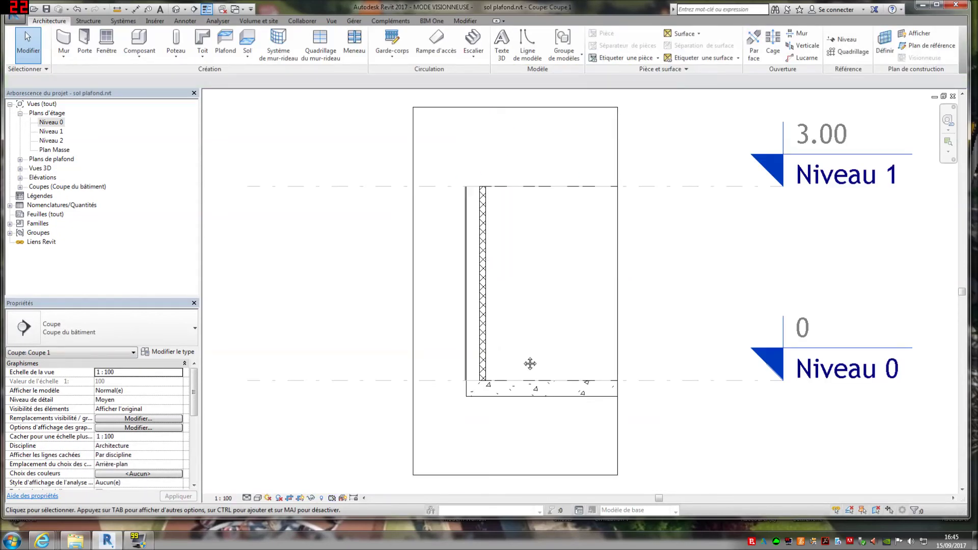
Extend the exterior wall's base below the floor slab, to a base offset of about -0.94 m
scroll(530, 363, up, 3)
click(449, 241)
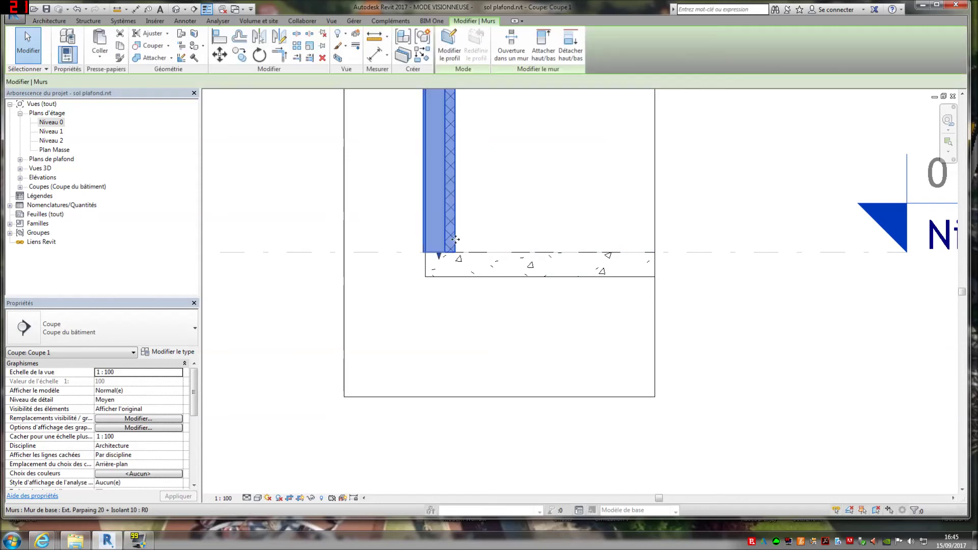
drag(440, 259, 438, 348)
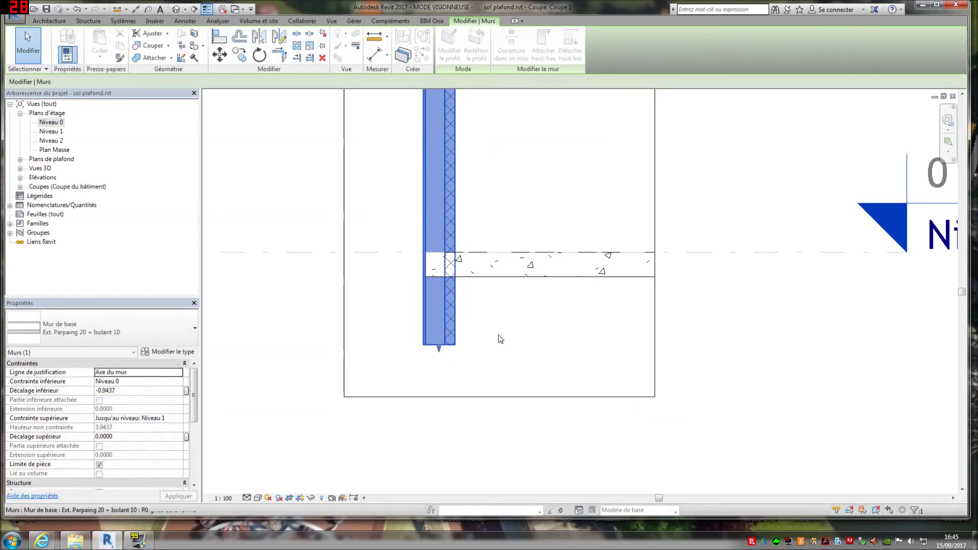
click(524, 299)
Add a Doublage [2] layer beneath the concrete core in the slab's Dalle en béton - 250 mm floor type
click(530, 281)
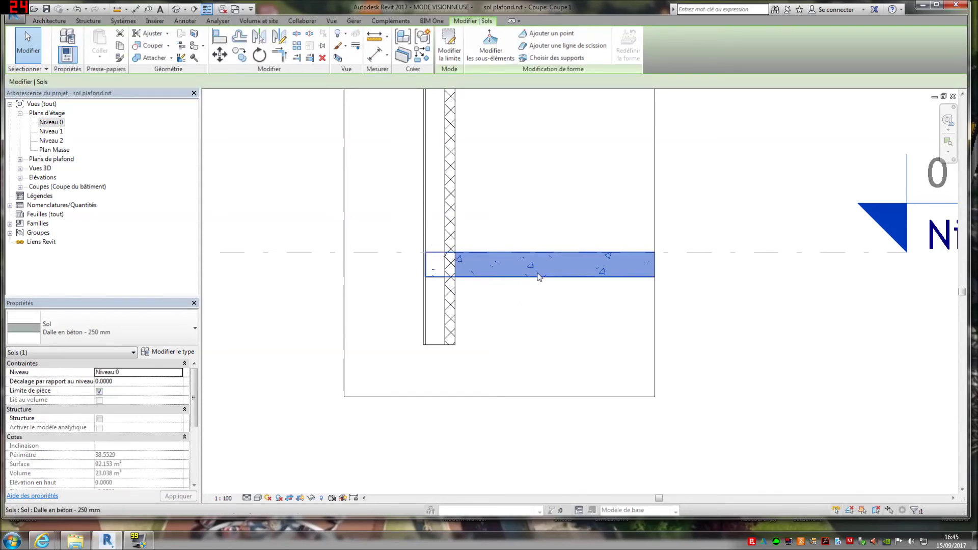
click(160, 355)
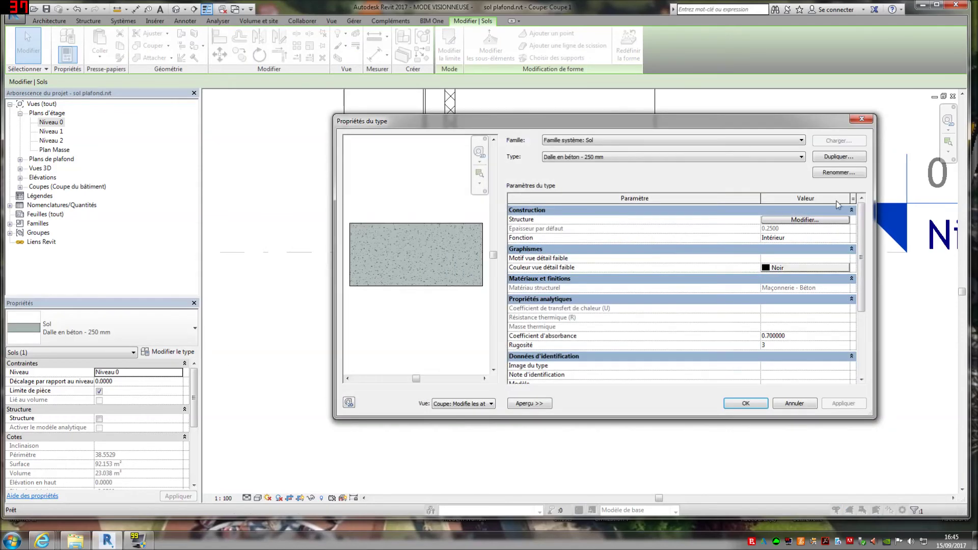
click(821, 220)
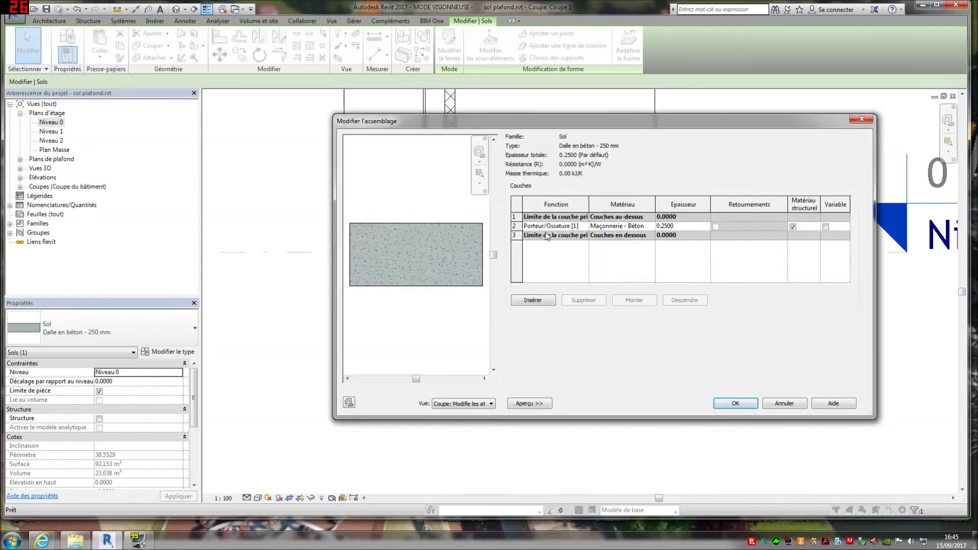
click(533, 300)
click(584, 245)
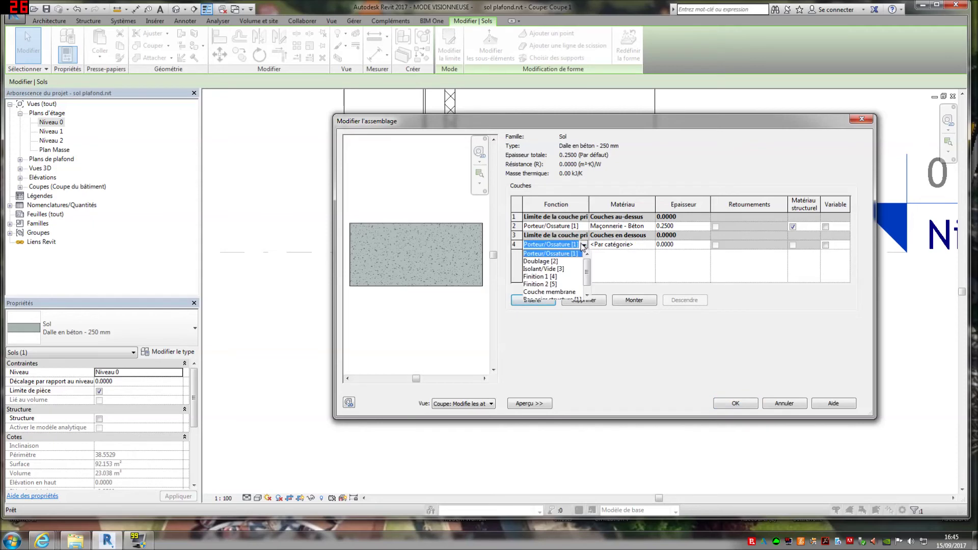
click(555, 263)
Give the new floor layer the Maçonnerie - Isolant material and a 0.10 m thickness, and apply the type changes
click(652, 247)
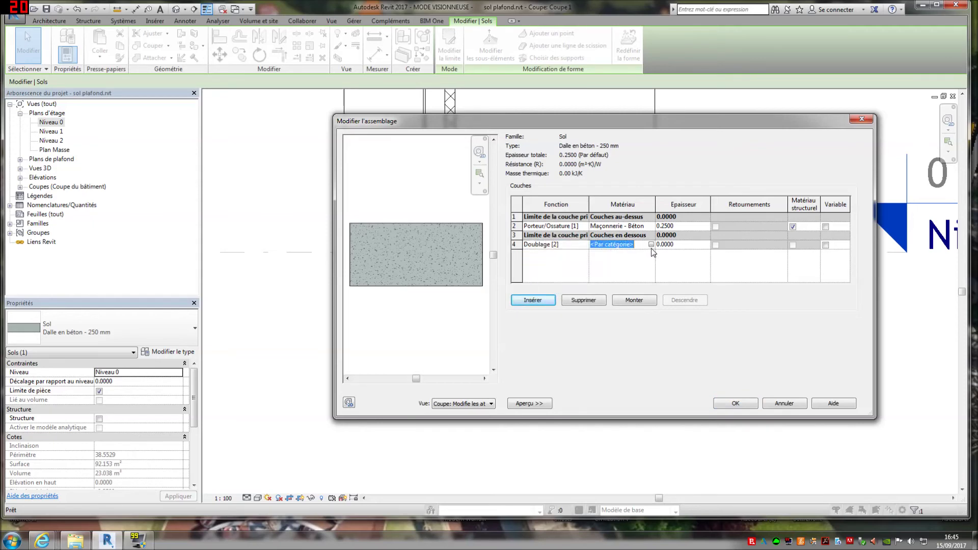
click(651, 245)
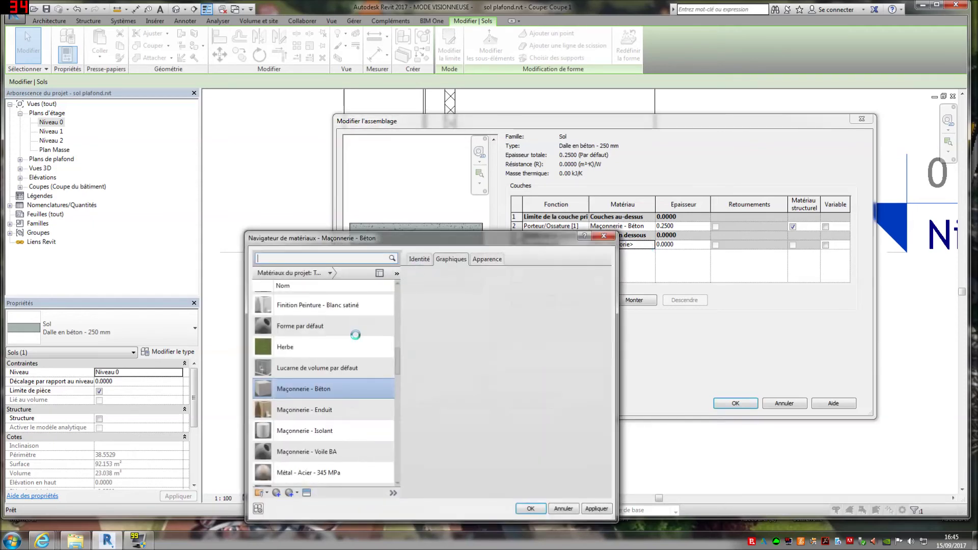
click(336, 431)
click(530, 509)
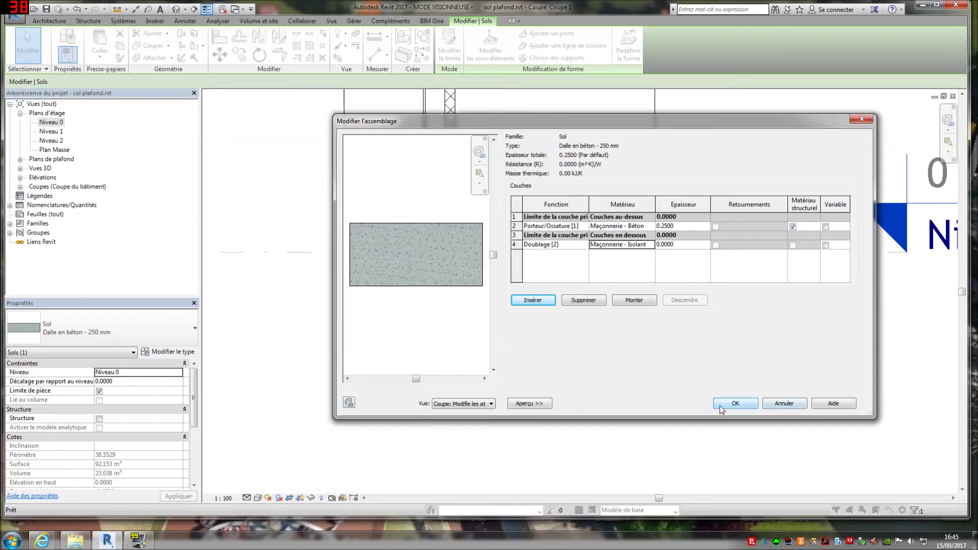
click(689, 247)
click(735, 404)
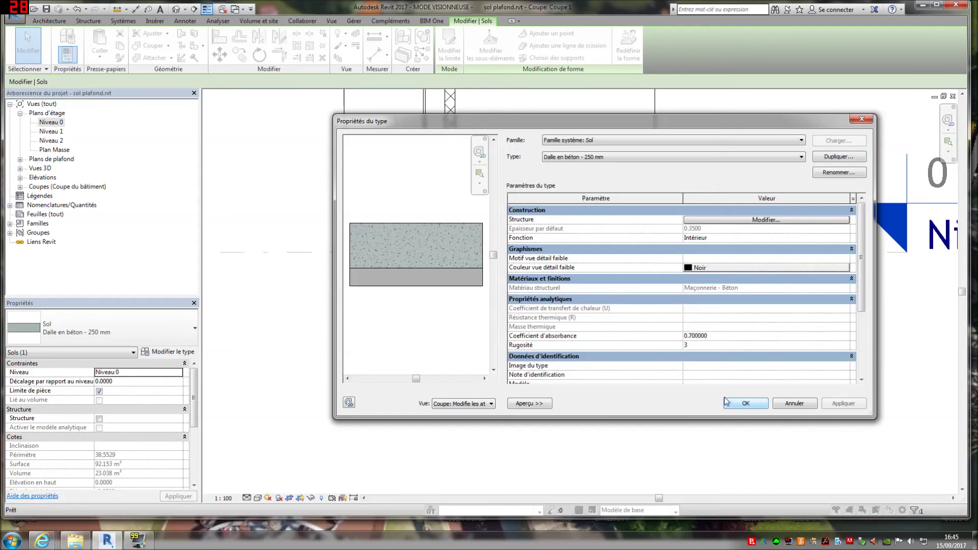
click(747, 404)
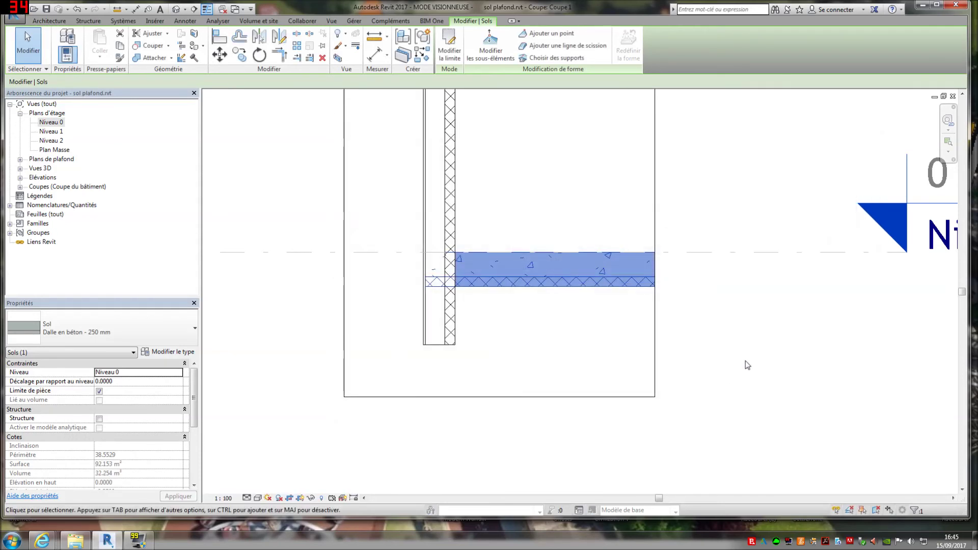
click(548, 295)
Join the geometry of the floor slab and the exterior wall in the section view
click(450, 266)
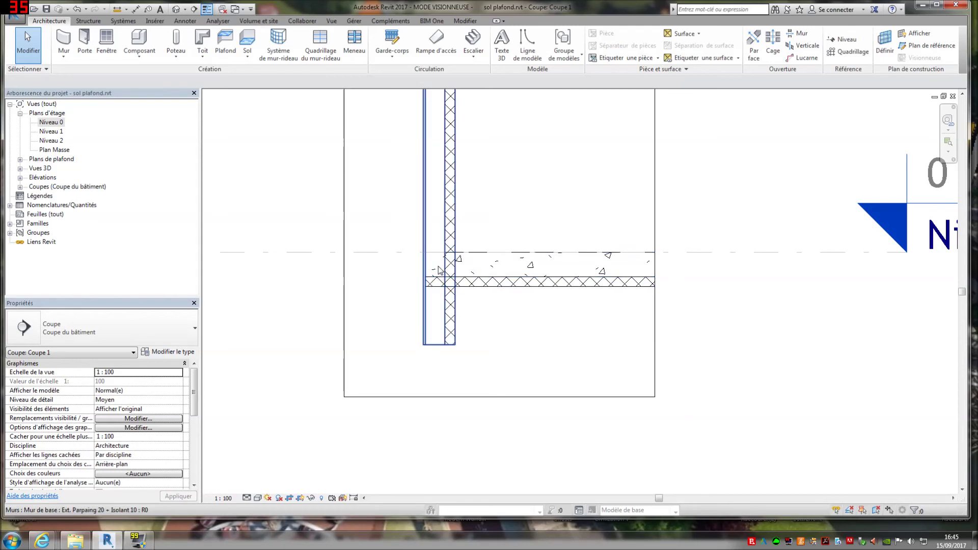
scroll(436, 266, up, 2)
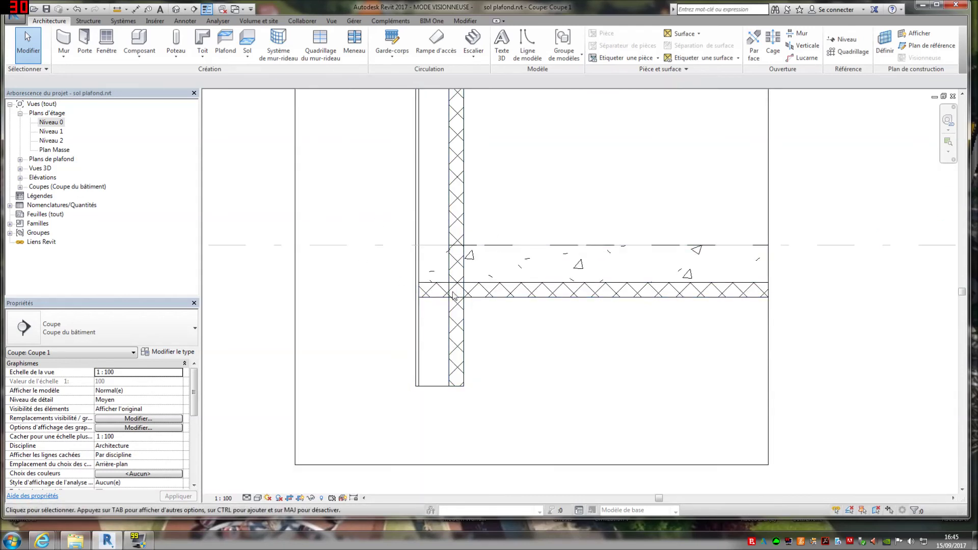
scroll(517, 275, down, 2)
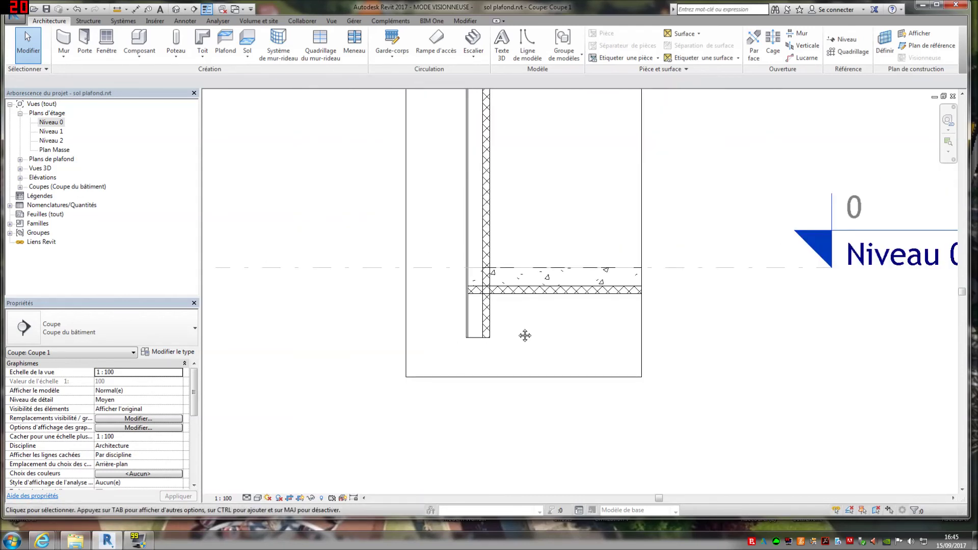
scroll(525, 334, down, 1)
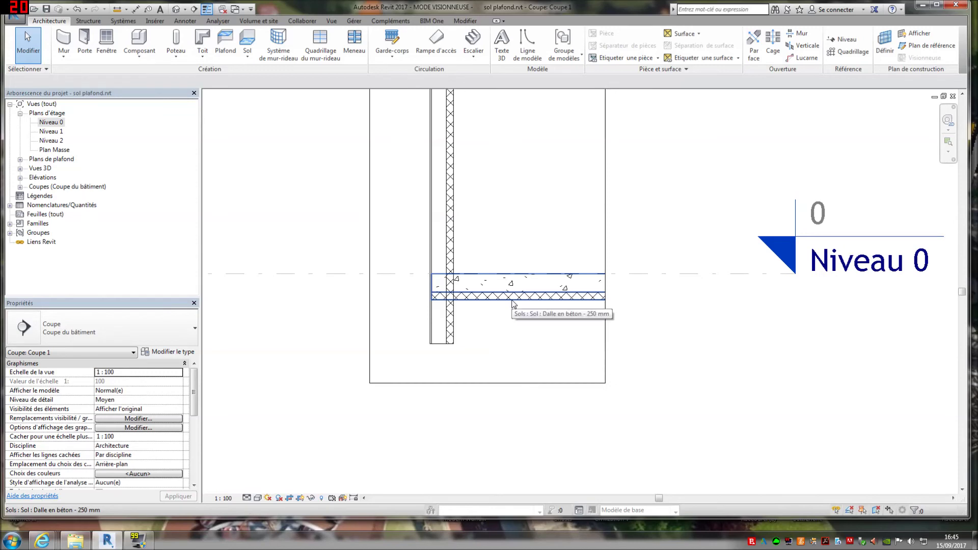
click(513, 301)
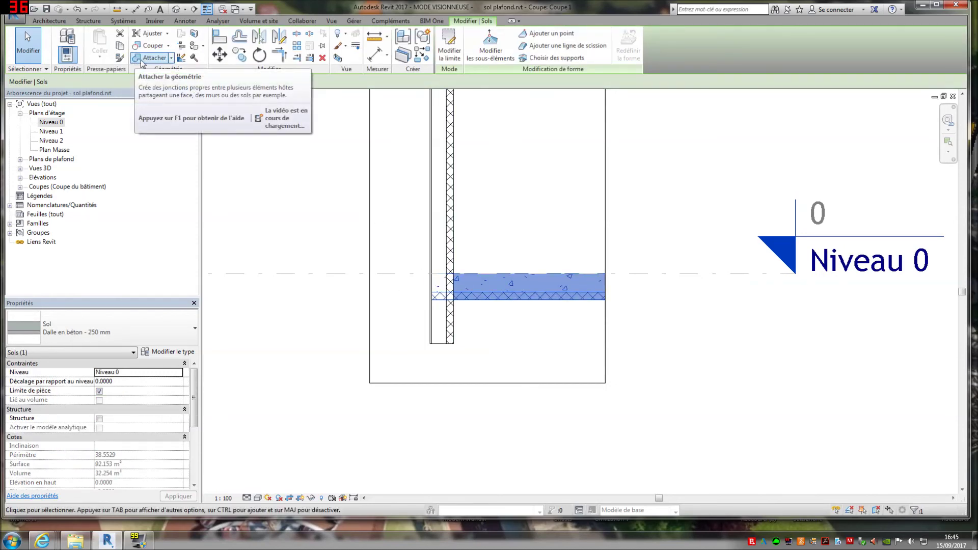
key(Escape)
click(428, 217)
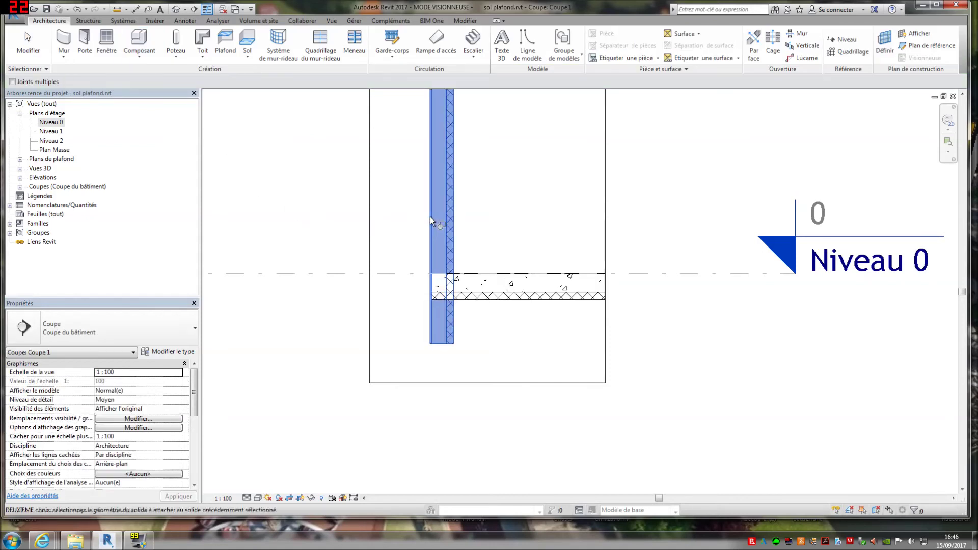
click(470, 299)
click(472, 297)
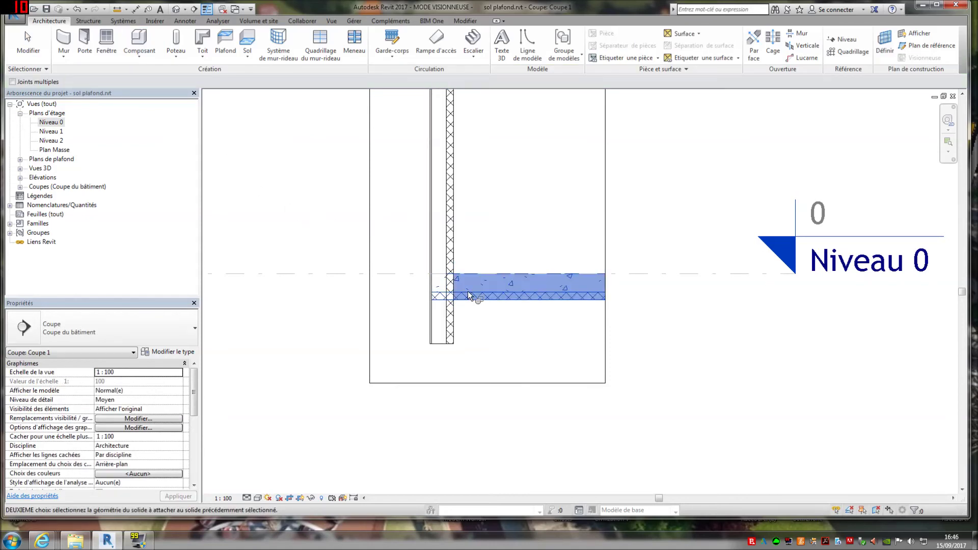
click(433, 255)
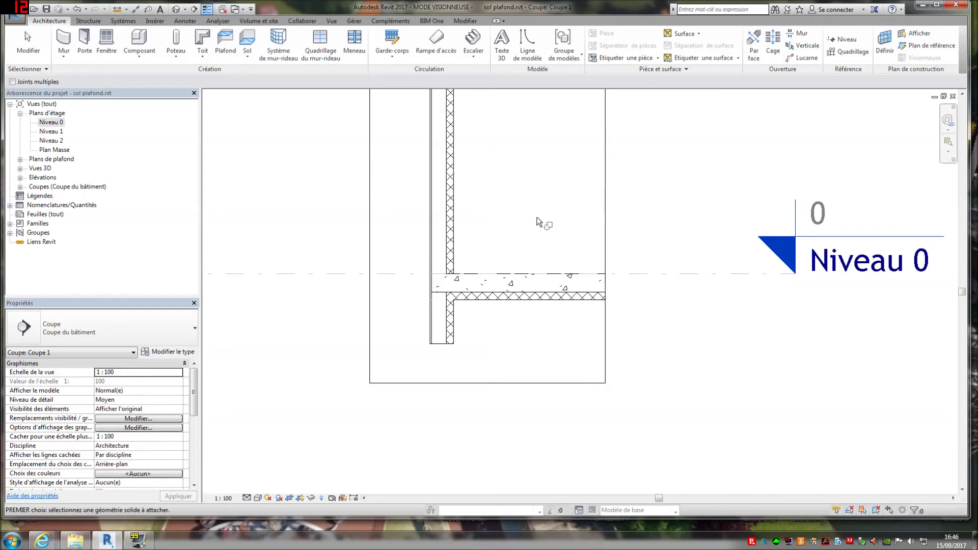
key(Escape)
Inspect the joined wall and slab, review the floor type's layer functions and materials, and close them without changes
scroll(448, 317, up, 4)
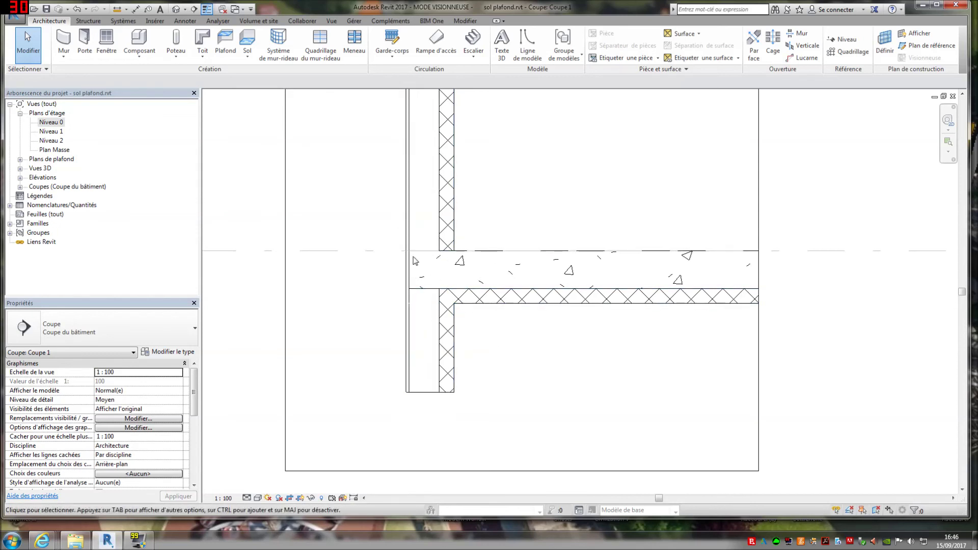
click(410, 214)
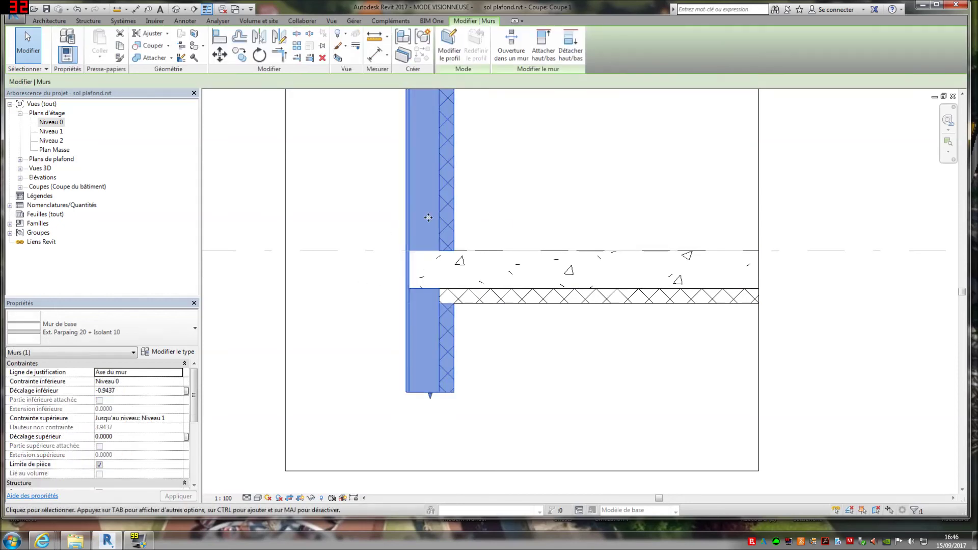
key(Escape)
click(515, 286)
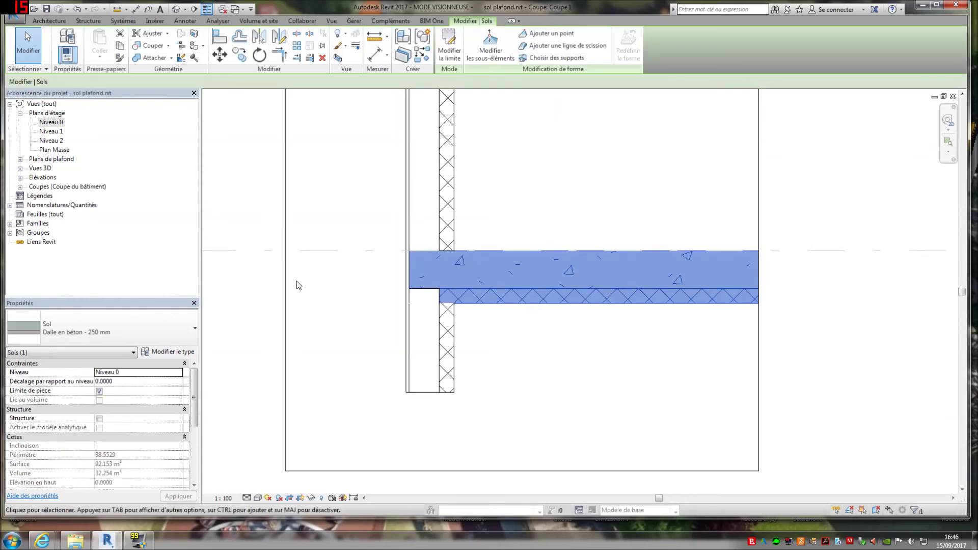
click(171, 353)
click(795, 217)
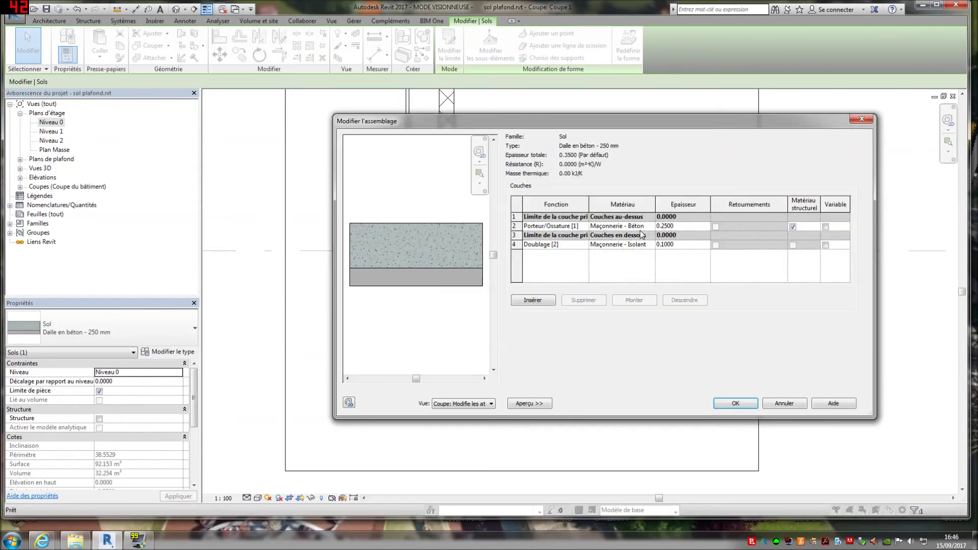
click(870, 122)
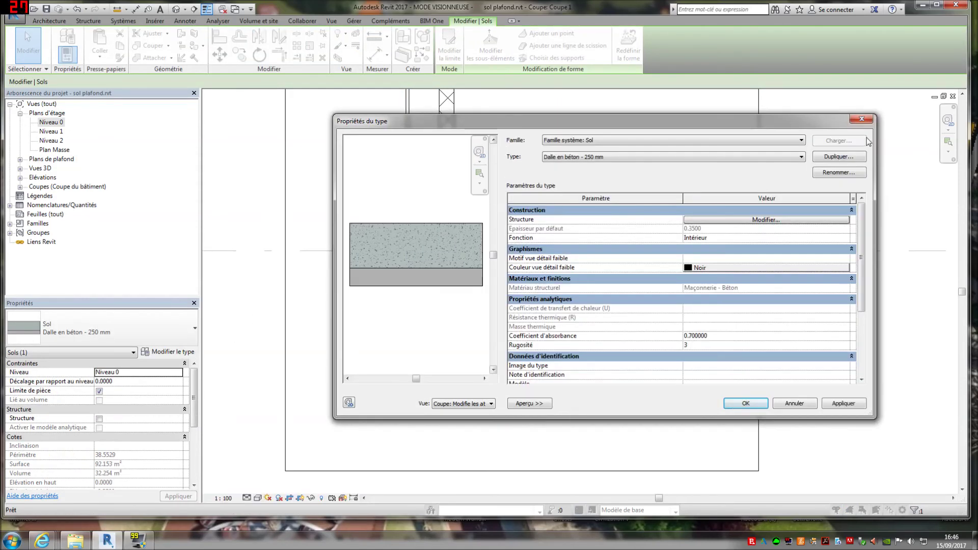
click(861, 119)
Assign the Maçonnerie - Béton material to the Porteur/Ossature [1] layer of the exterior wall type Ext. Parpaing 20 + Isolant 10
click(423, 178)
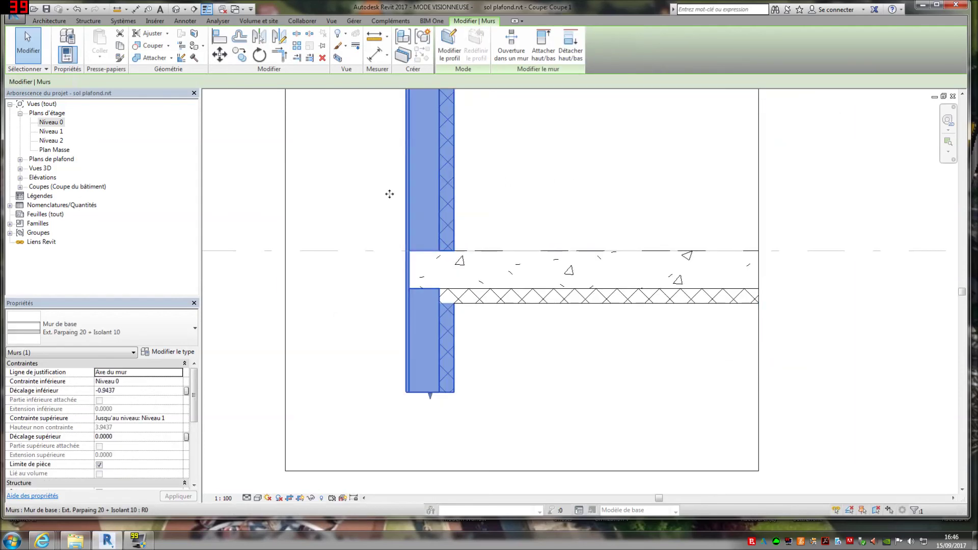
click(171, 354)
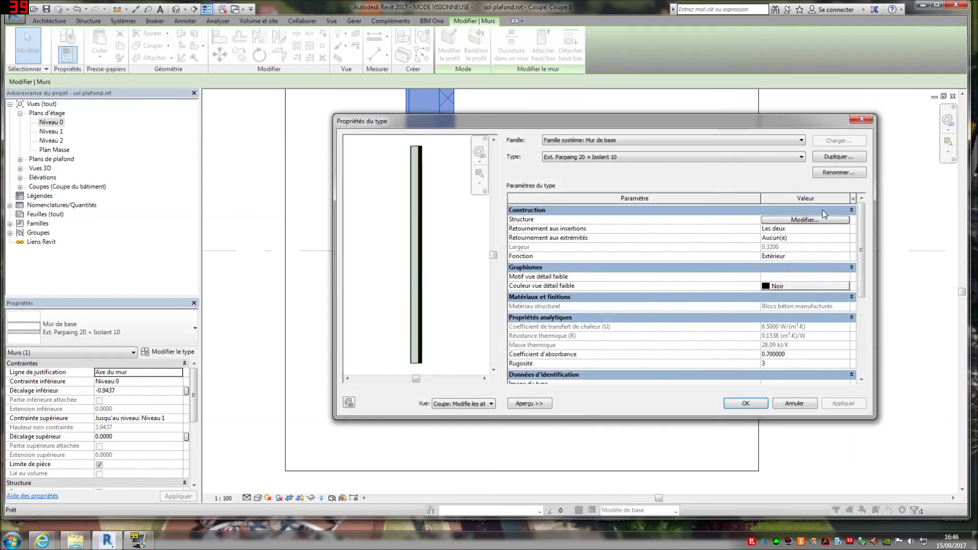
click(822, 216)
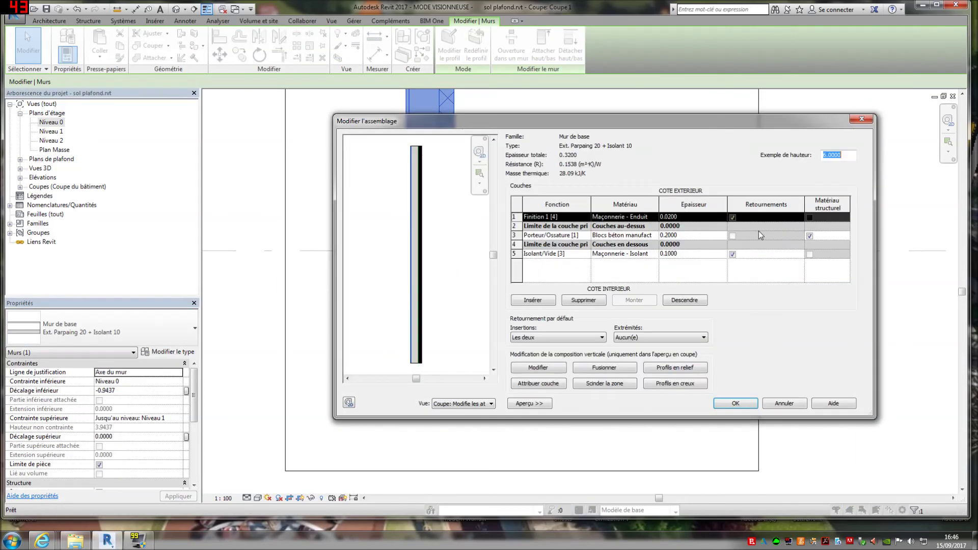
click(645, 218)
click(654, 237)
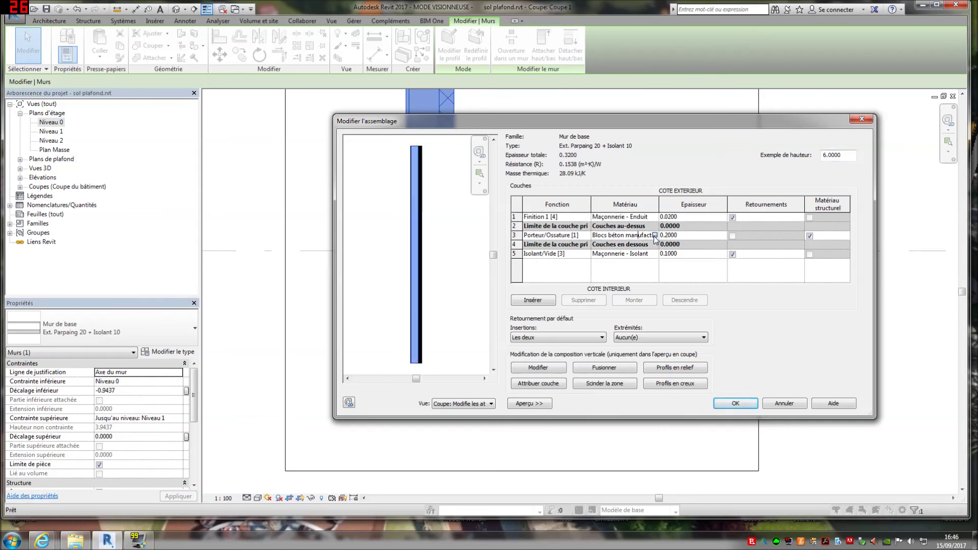
click(655, 235)
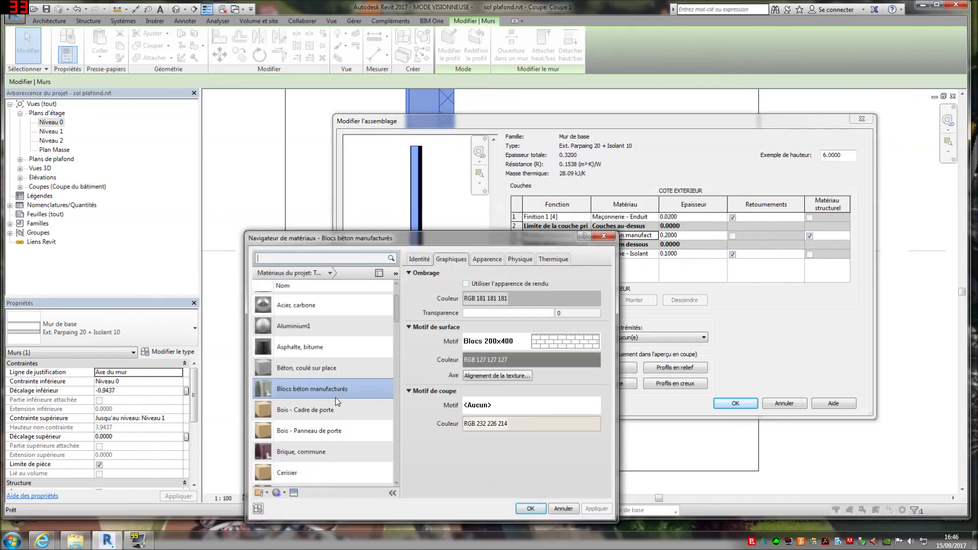
scroll(335, 398, down, 10)
scroll(348, 334, up, 3)
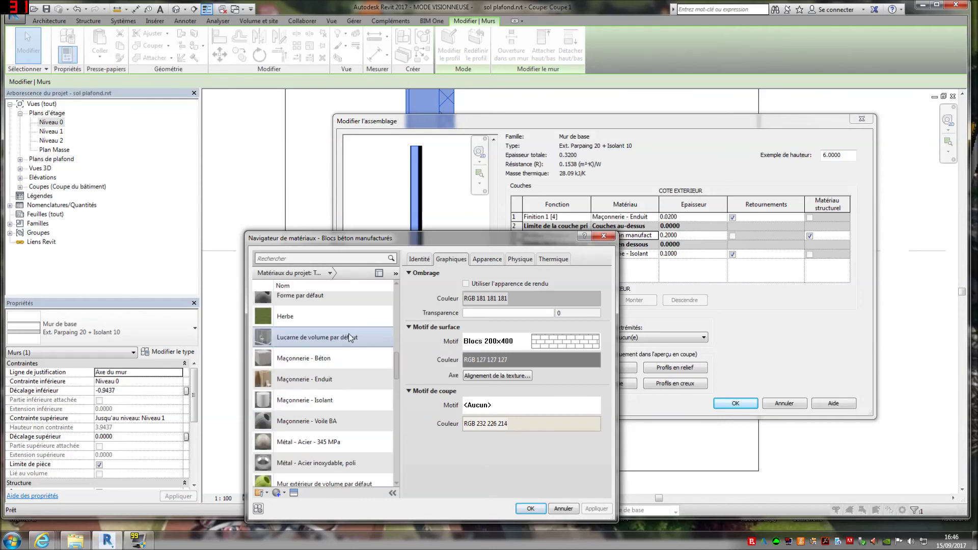
click(355, 358)
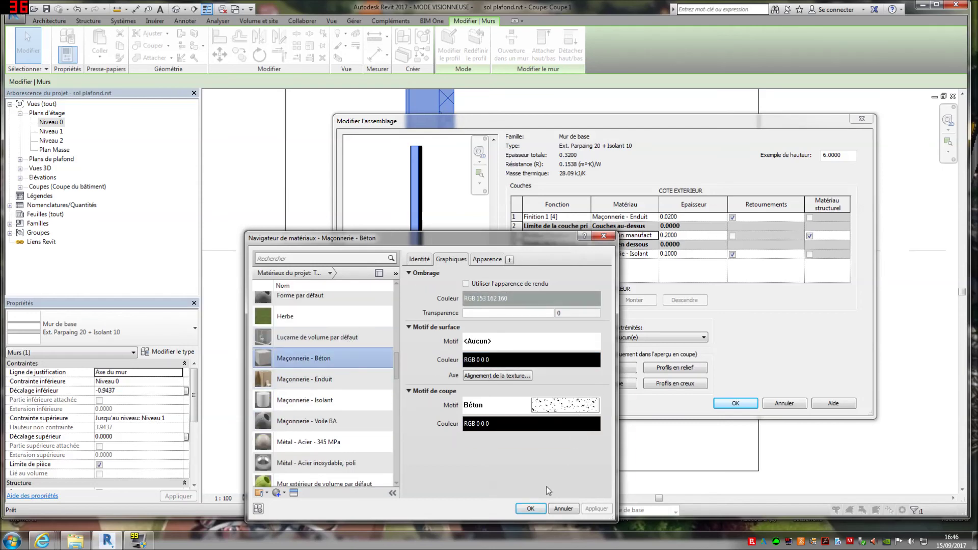
click(530, 509)
click(737, 403)
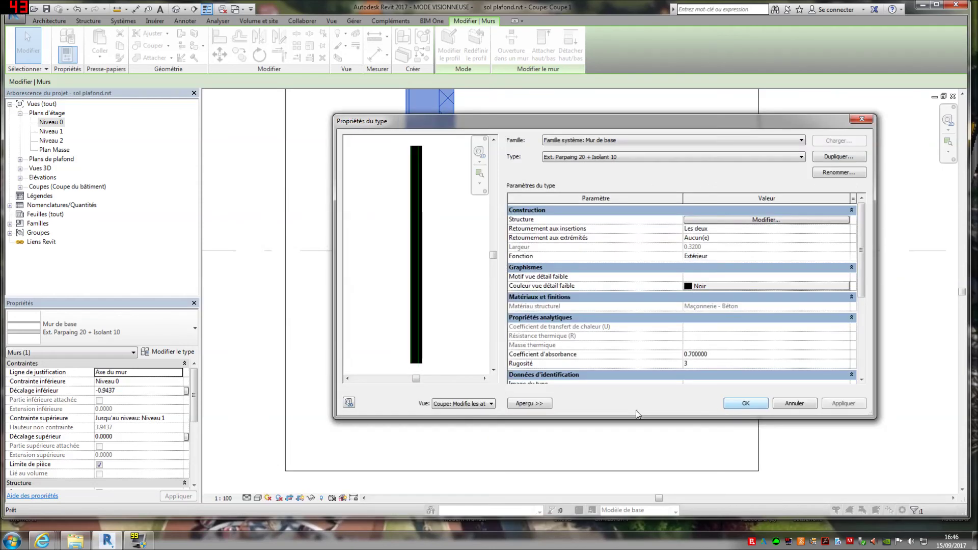
click(740, 404)
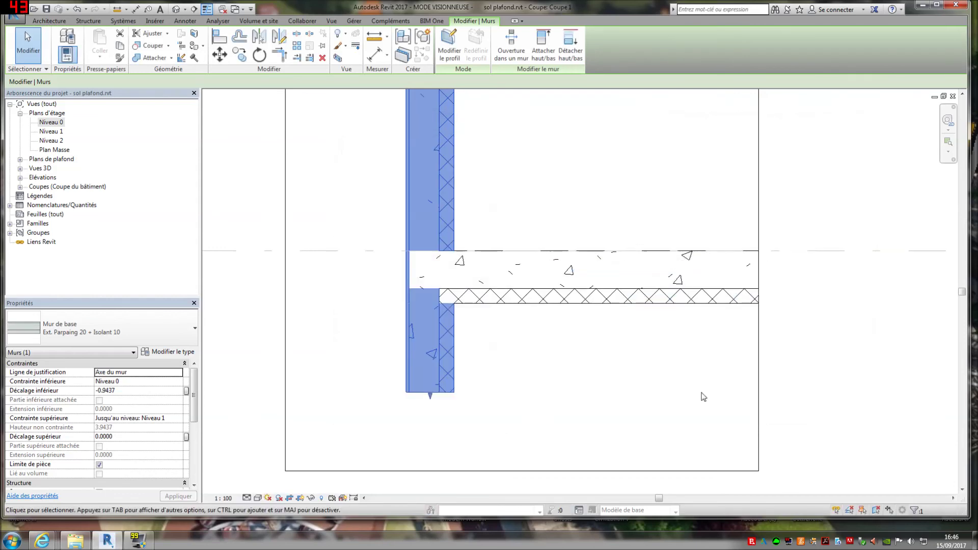
click(595, 407)
scroll(365, 218, up, 3)
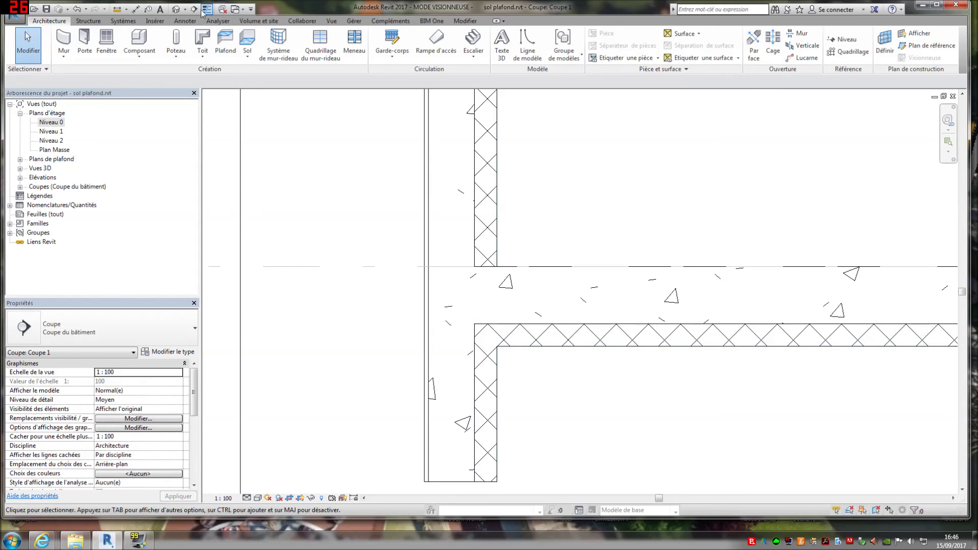
Draw a short horizontal section line across the left exterior wall in the Niveau 0 floor plan
double_click(45, 123)
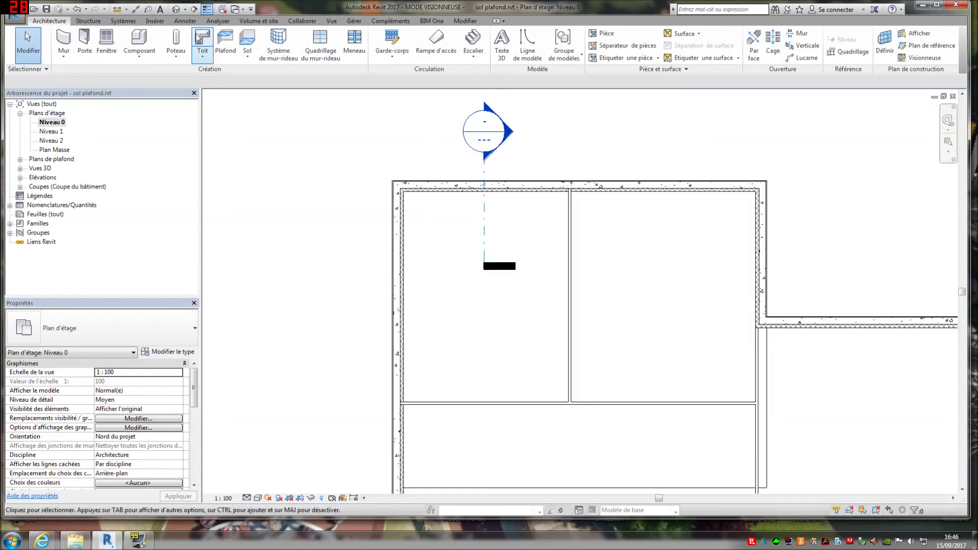
click(193, 8)
click(487, 326)
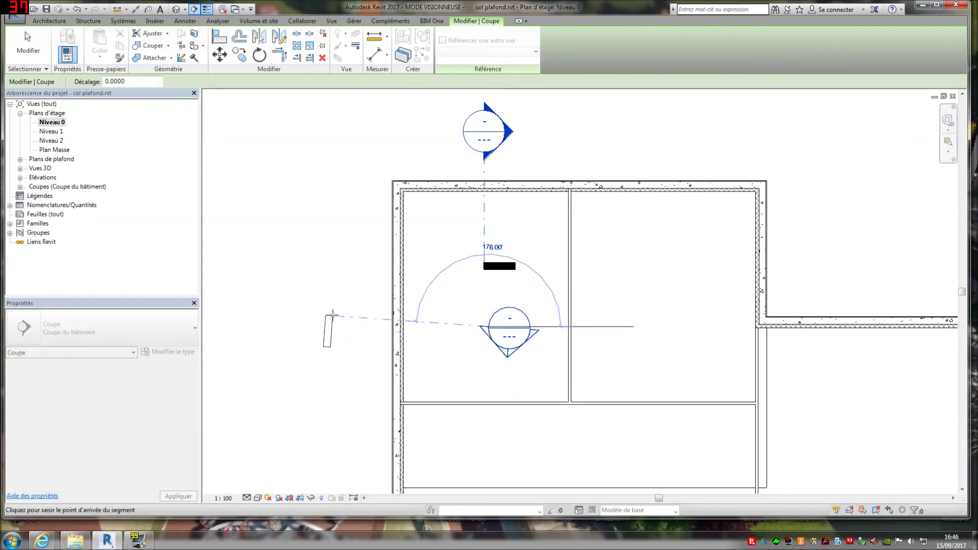
click(331, 326)
key(Escape)
Flip the viewing direction of the horizontal section and open its section view
click(441, 326)
click(463, 290)
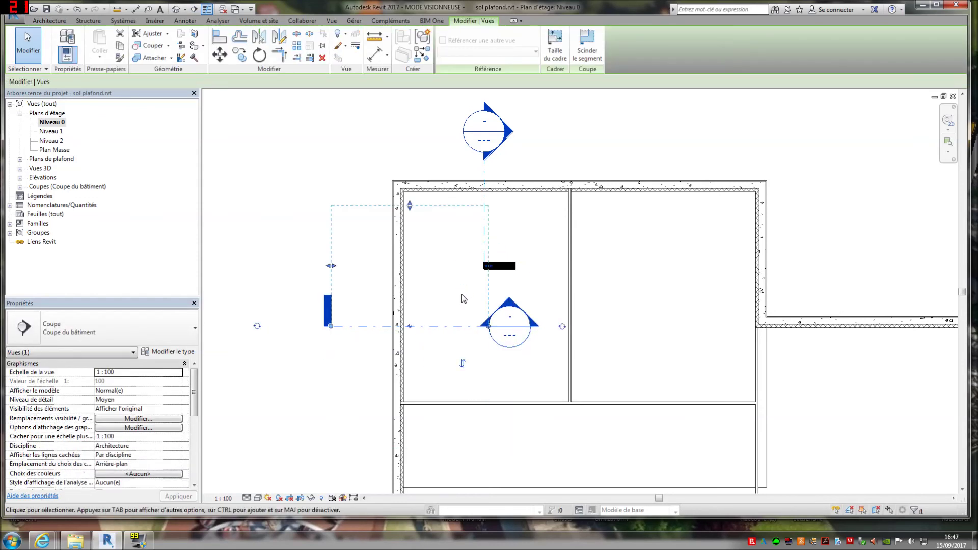
right_click(453, 326)
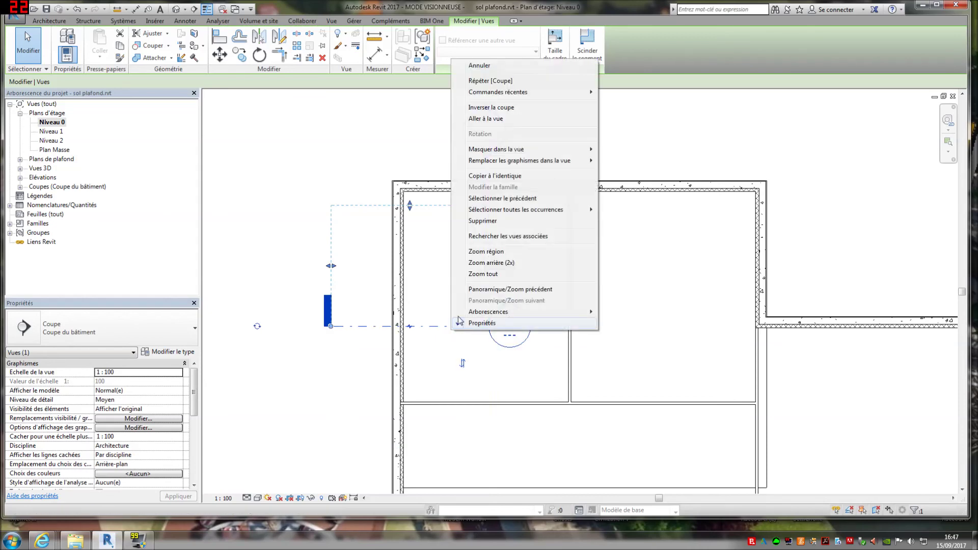
click(492, 119)
scroll(560, 379, up, 2)
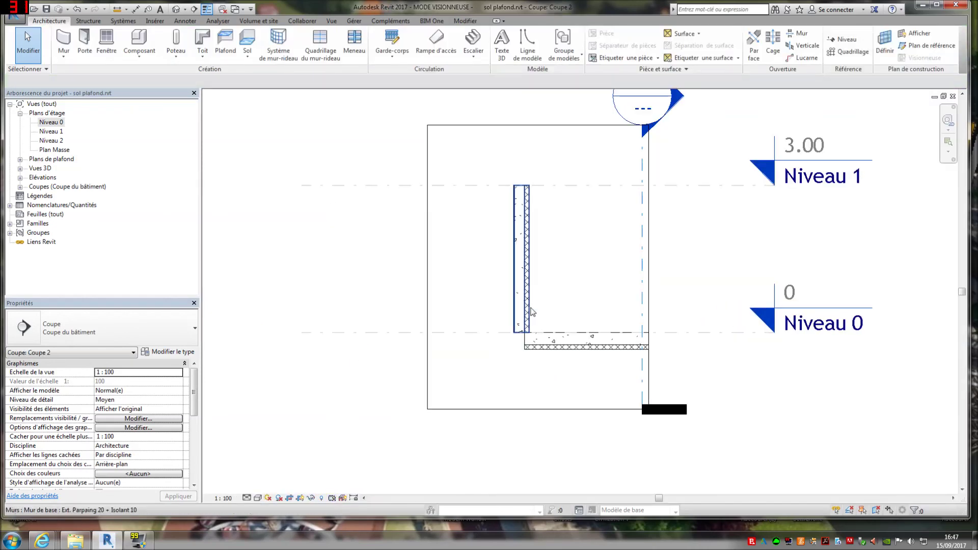
Extend the base of the exterior wall below the floor slab, to about 1.02 m under Niveau 0
click(521, 321)
scroll(520, 336, up, 1)
drag(521, 342, 525, 393)
click(569, 360)
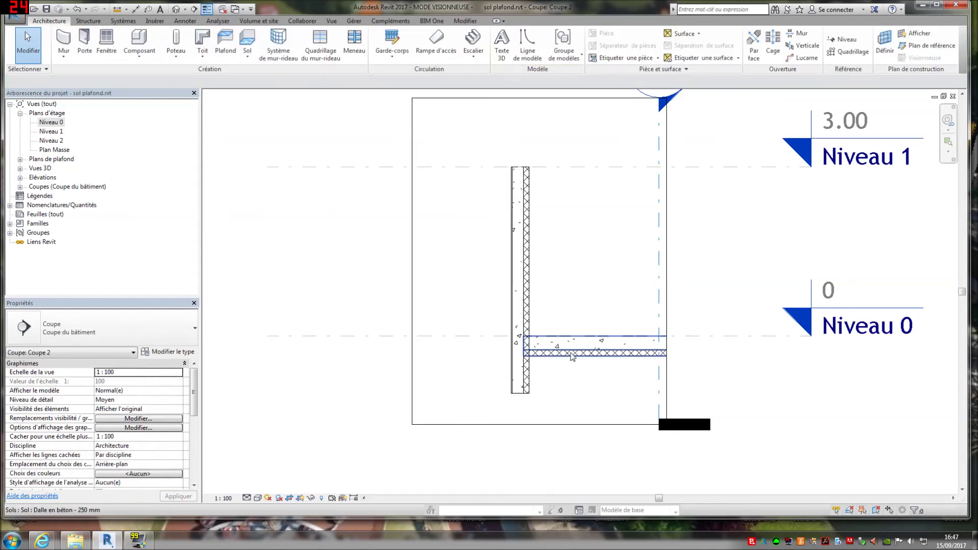
Join the geometry of the extended exterior wall and the floor slab in the horizontal section's view
click(569, 355)
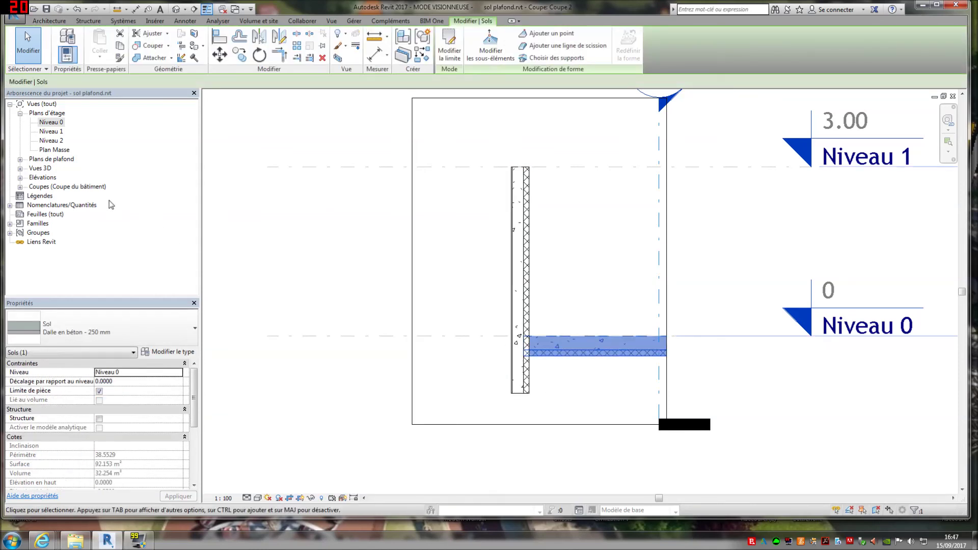
click(159, 63)
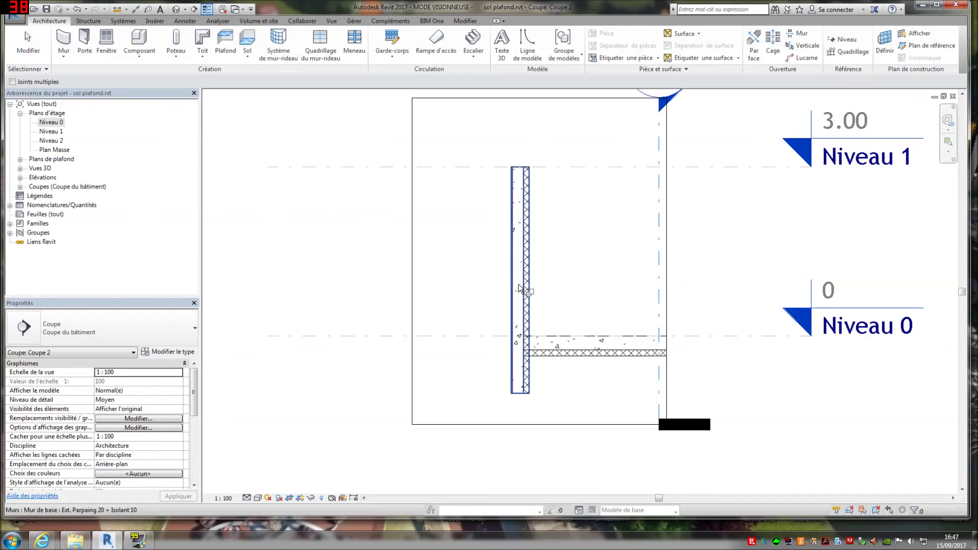
click(527, 293)
click(560, 355)
scroll(560, 356, up, 1)
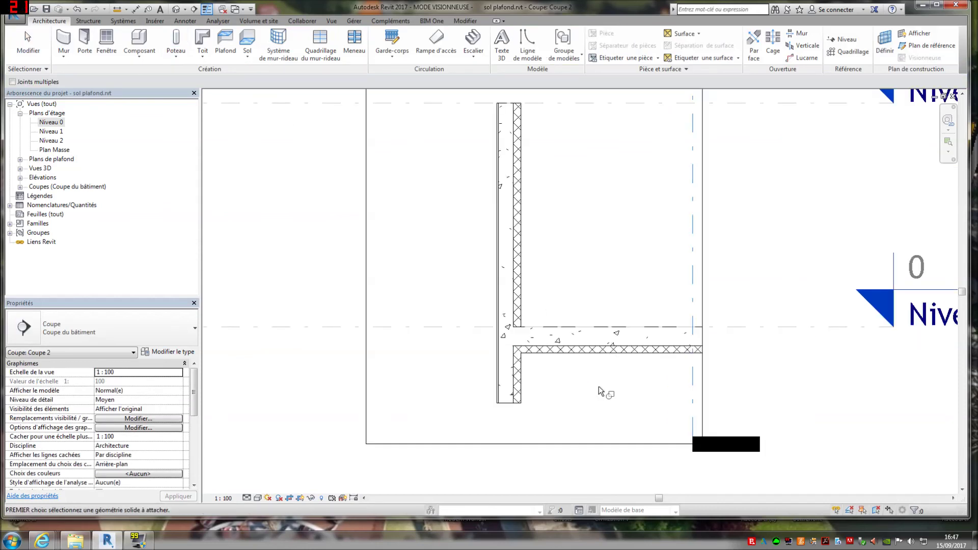
key(Escape)
Open the layer structure of the exterior wall's type, Ext. Parpaing 20 + Isolant 10, for editing
scroll(606, 378, up, 2)
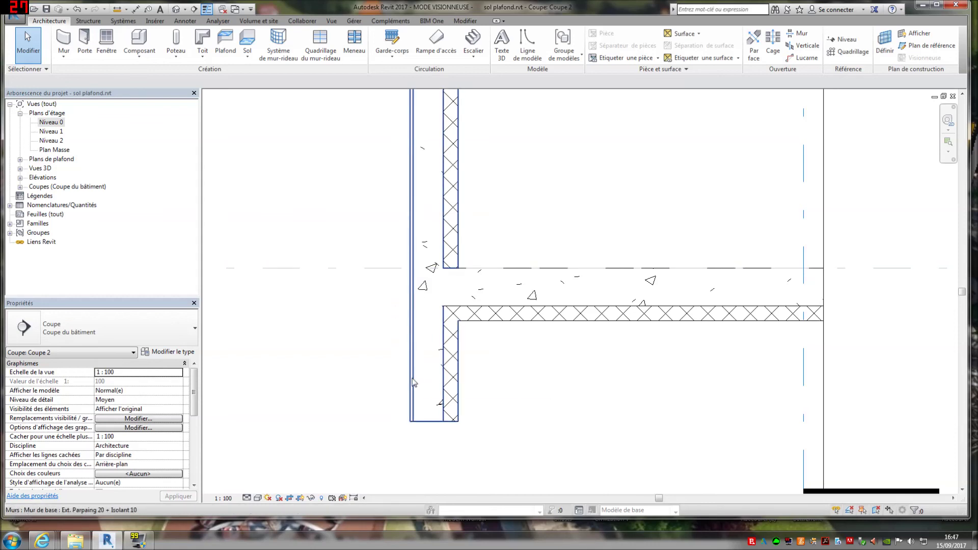
click(414, 383)
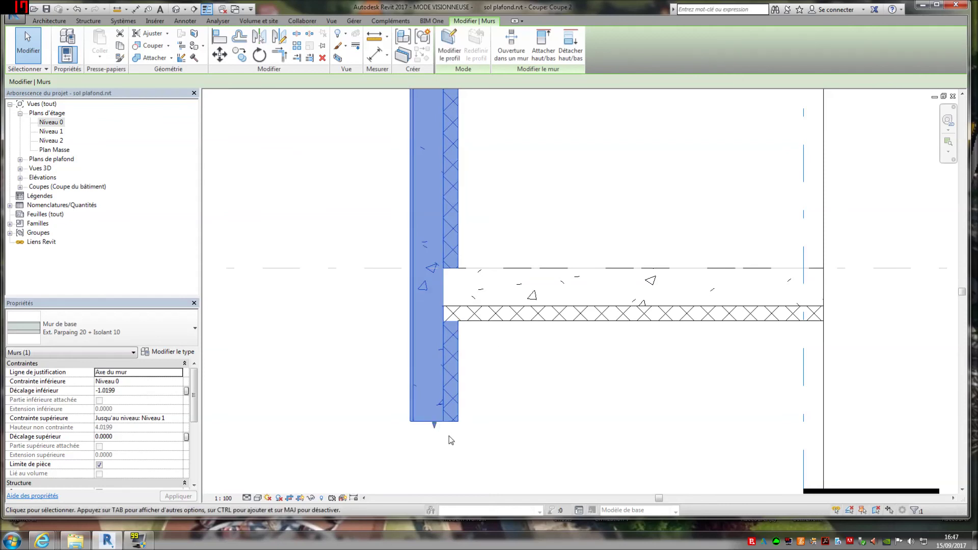
click(182, 353)
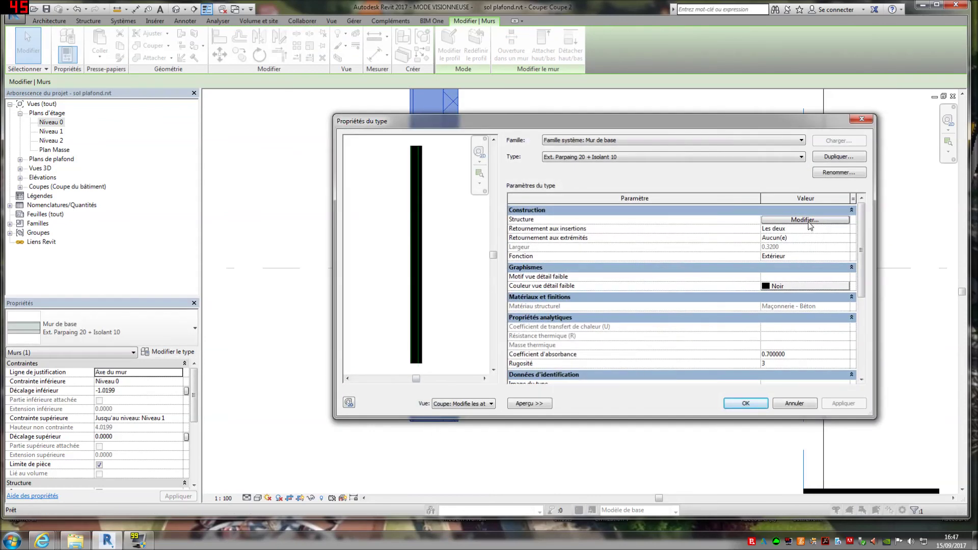
click(806, 220)
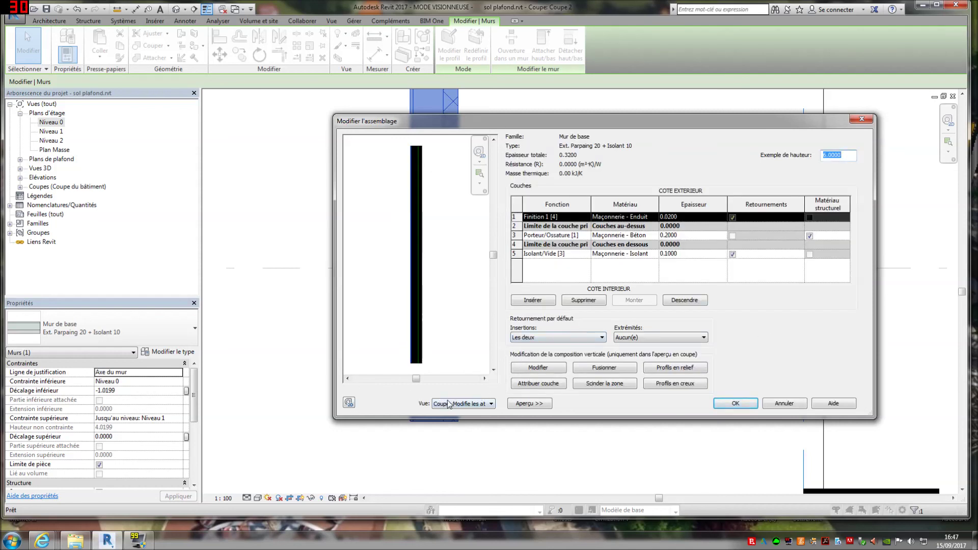
Compare the floor plan and section previews of the wall assembly, returning to the section preview
click(478, 404)
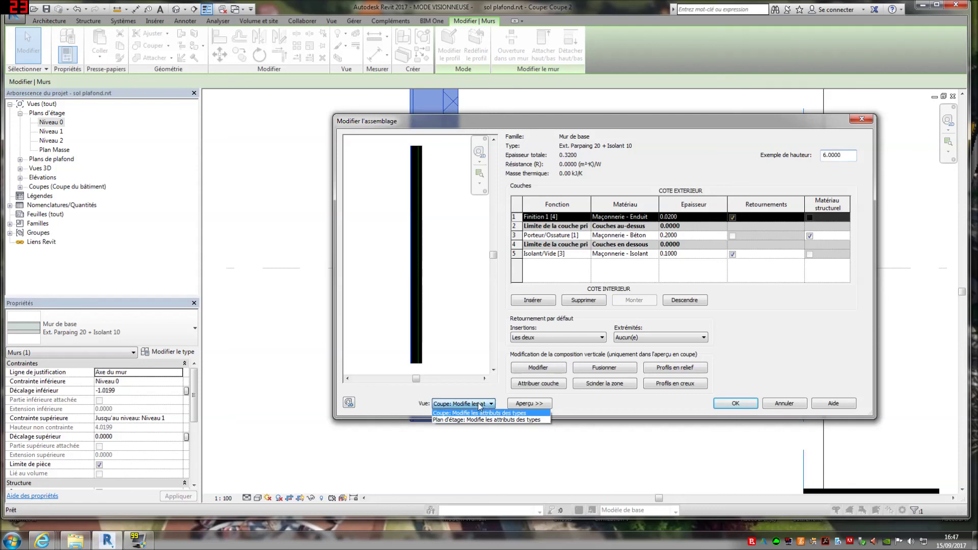
click(483, 420)
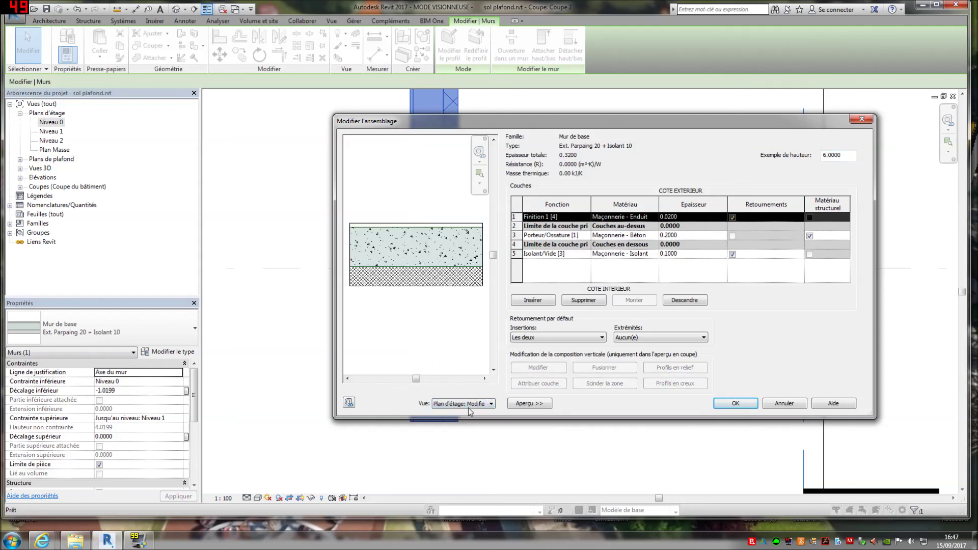
click(529, 403)
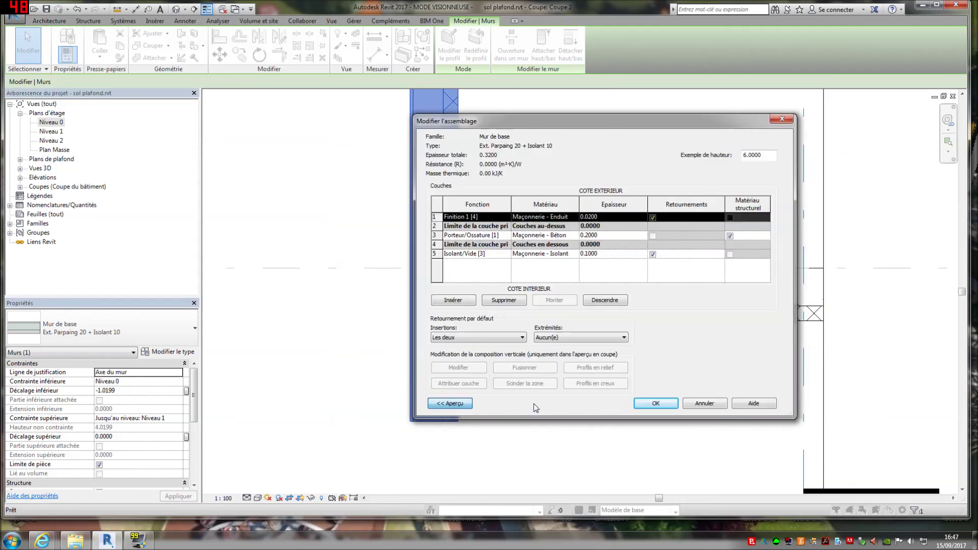
click(451, 404)
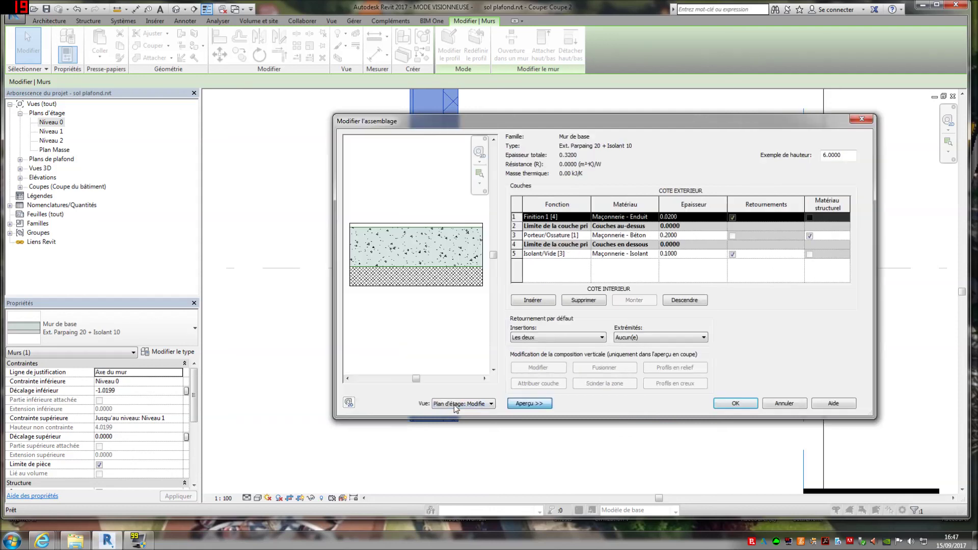
click(492, 404)
click(484, 421)
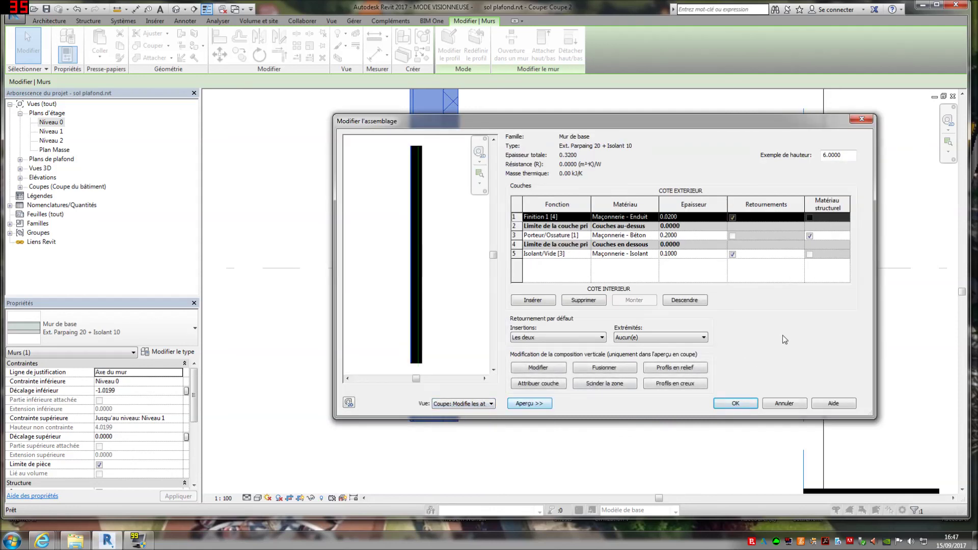
Unlock the bottom edge of the exterior Maçonnerie - Enduit finish layer in the section preview and apply the type changes
scroll(413, 357, up, 5)
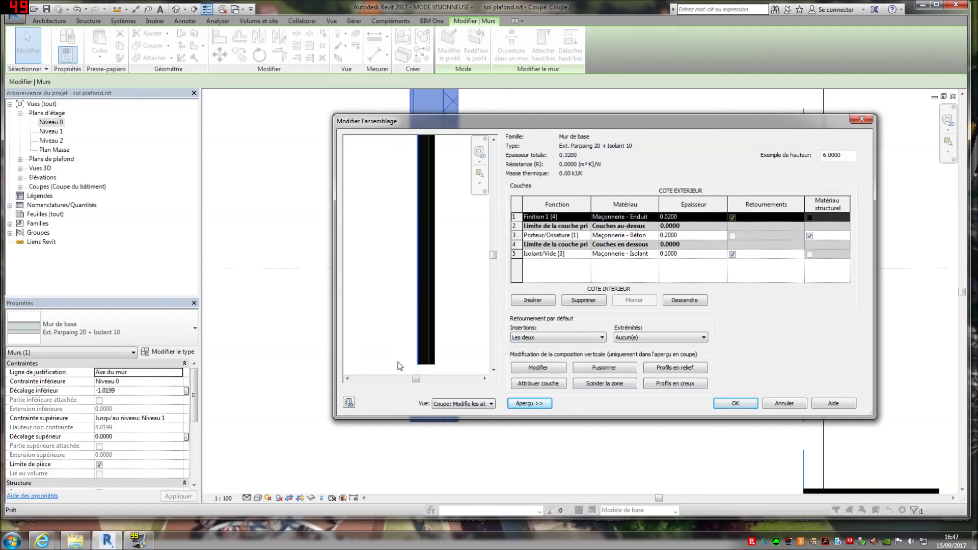
drag(492, 258, 493, 288)
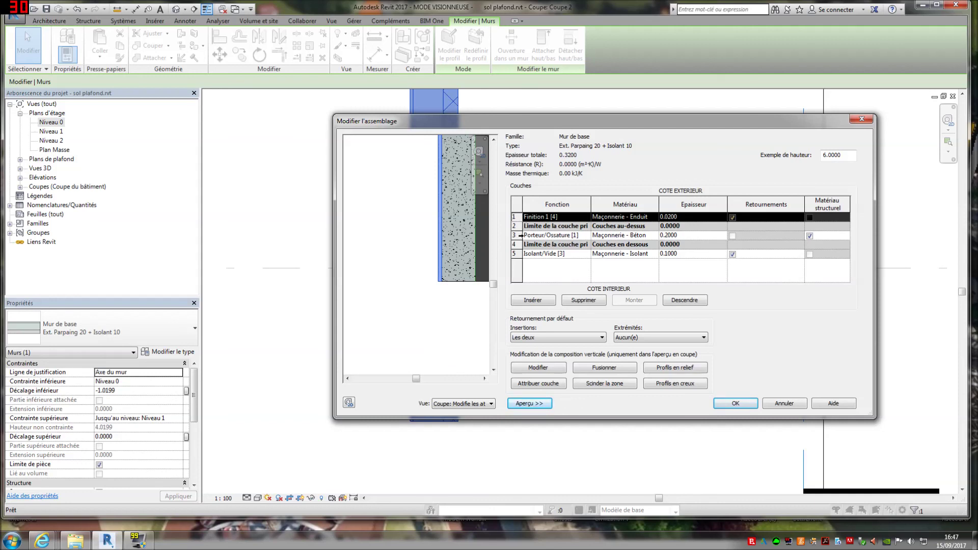
click(521, 235)
click(518, 217)
click(556, 368)
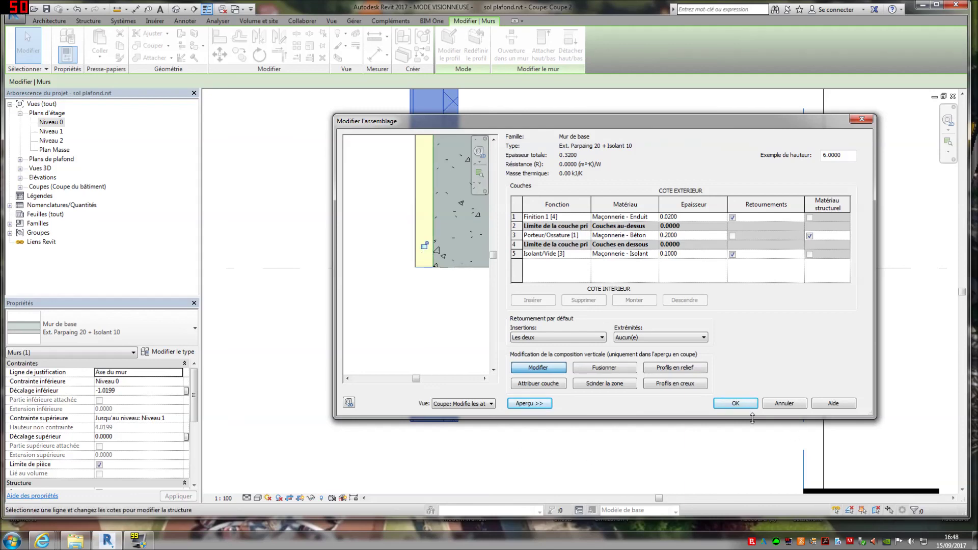
click(739, 404)
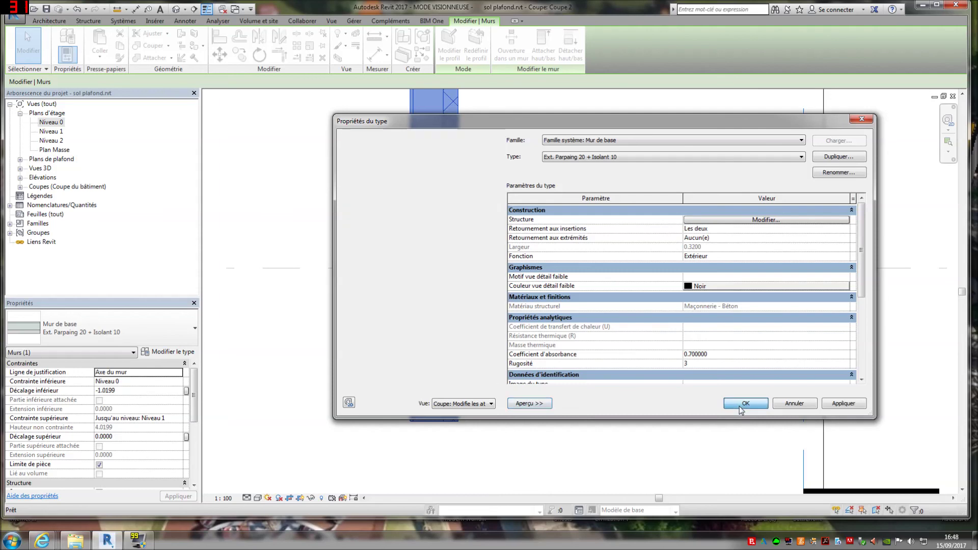
click(744, 404)
click(603, 419)
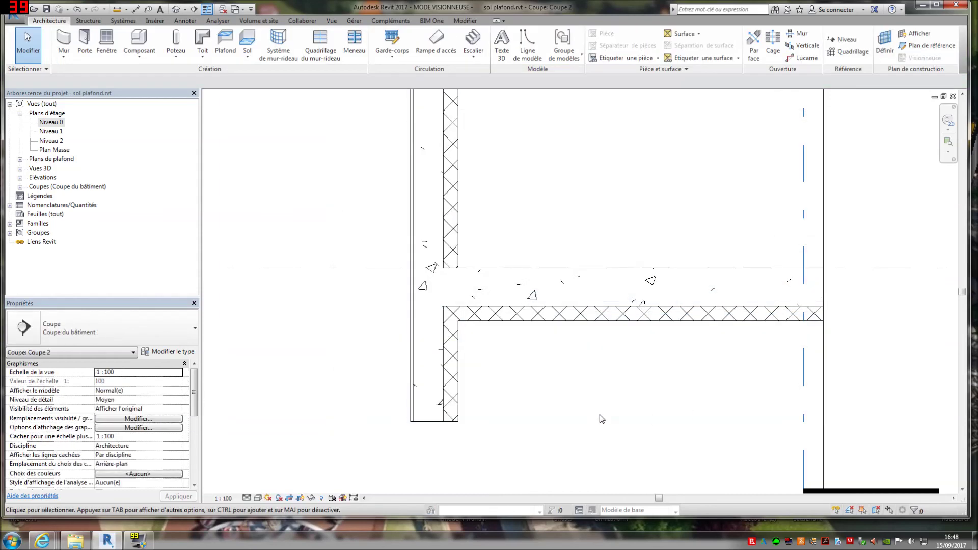
Raise the bottom edge of the wall's exterior render layer to just above Niveau 0 in the section view
click(411, 418)
drag(411, 288, 411, 261)
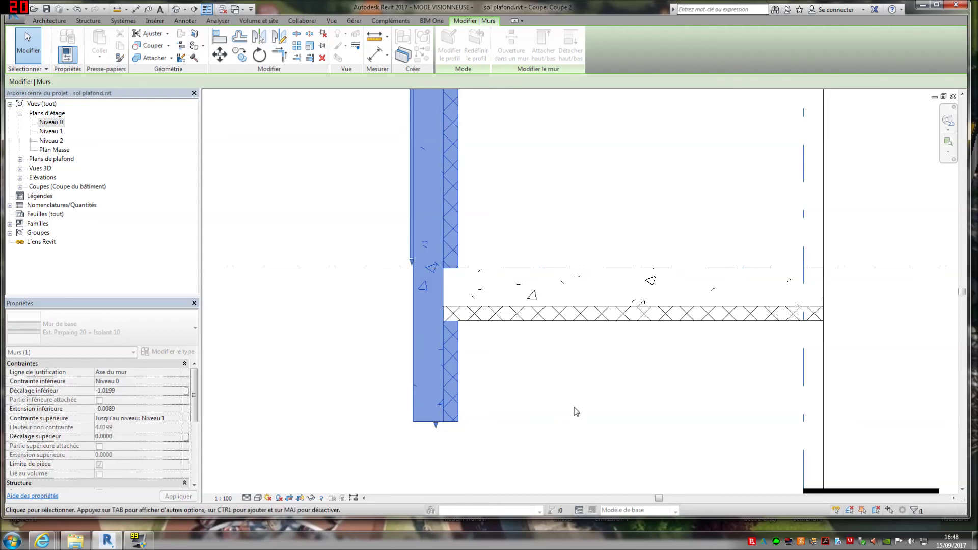
click(574, 408)
scroll(591, 415, down, 4)
middle_drag(606, 423, 480, 426)
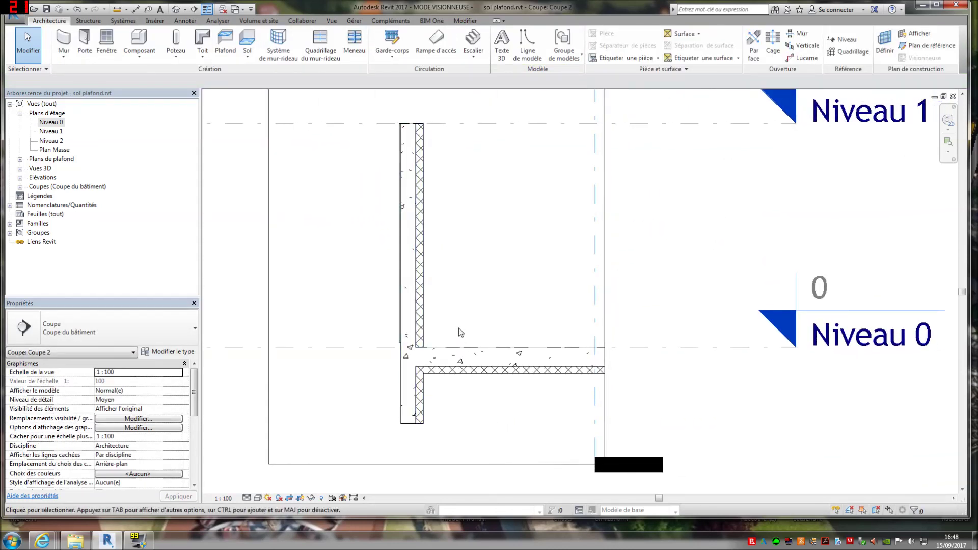